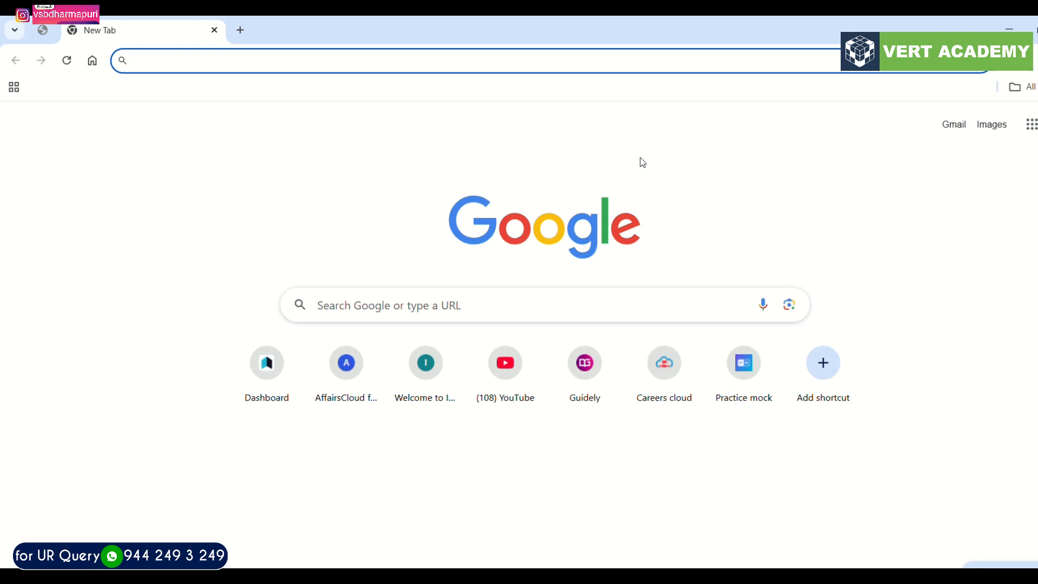
Go to ibps.in and open the recent update for applying online under CRP-CSA-XV.
text(ib)
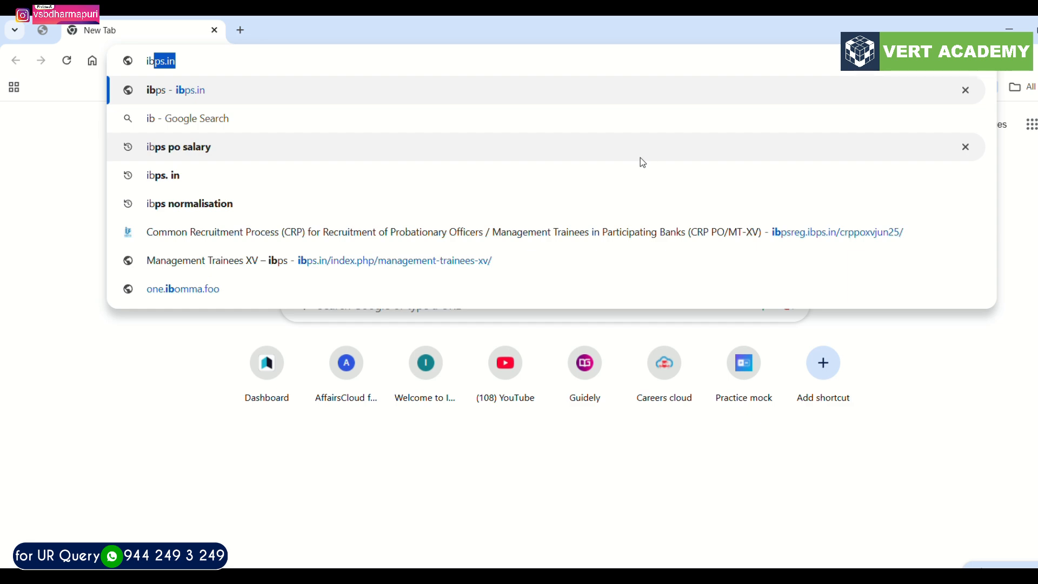
key(Return)
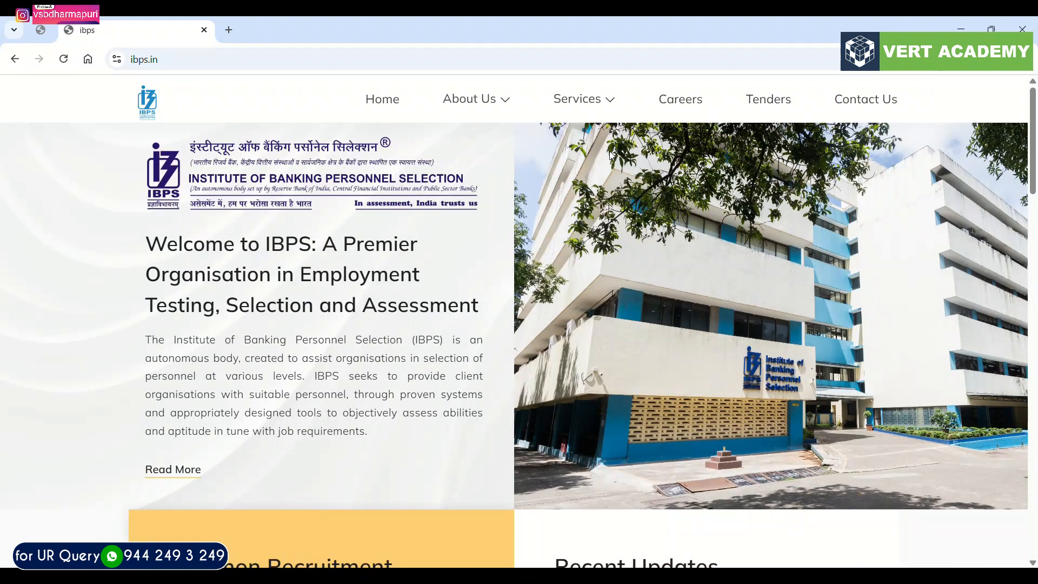
scroll(640, 157, down, 3)
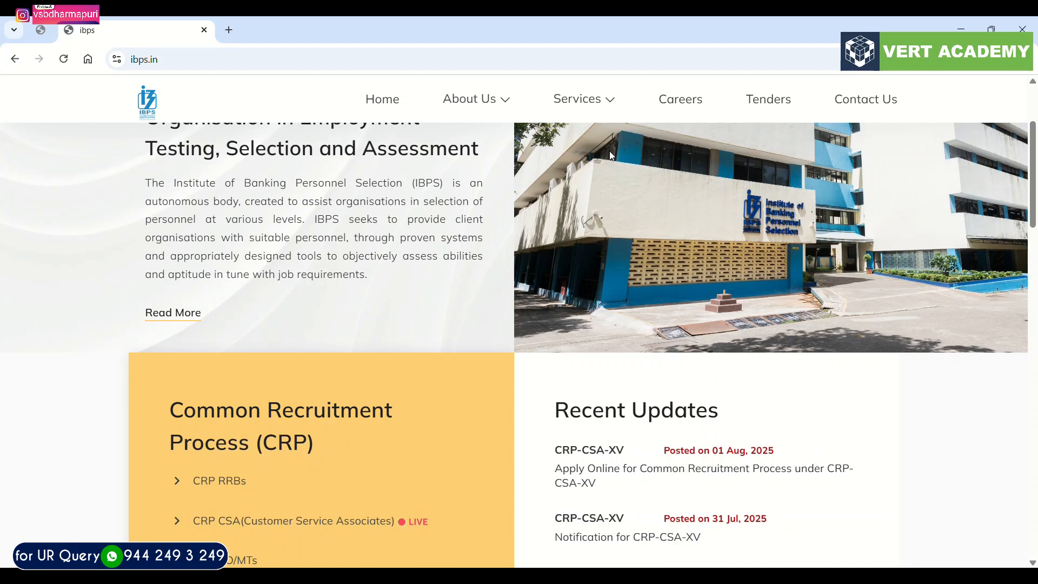
scroll(608, 151, down, 2)
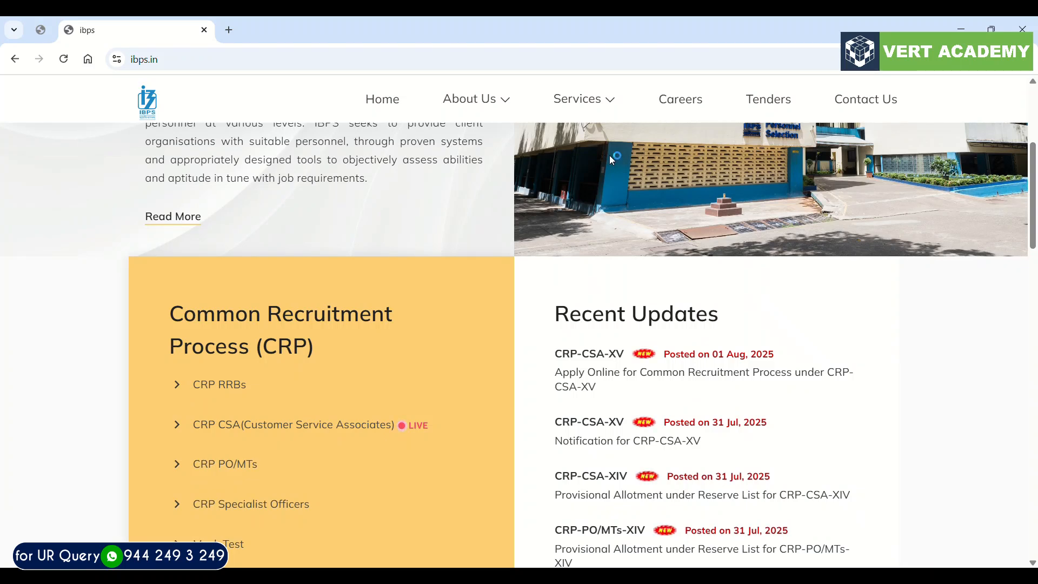
scroll(608, 151, down, 1)
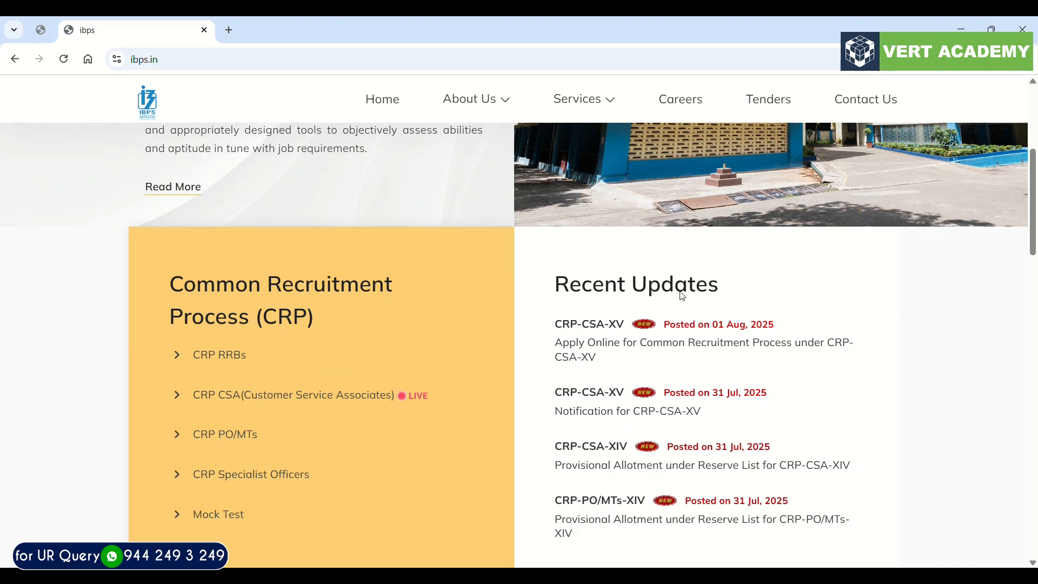
click(638, 358)
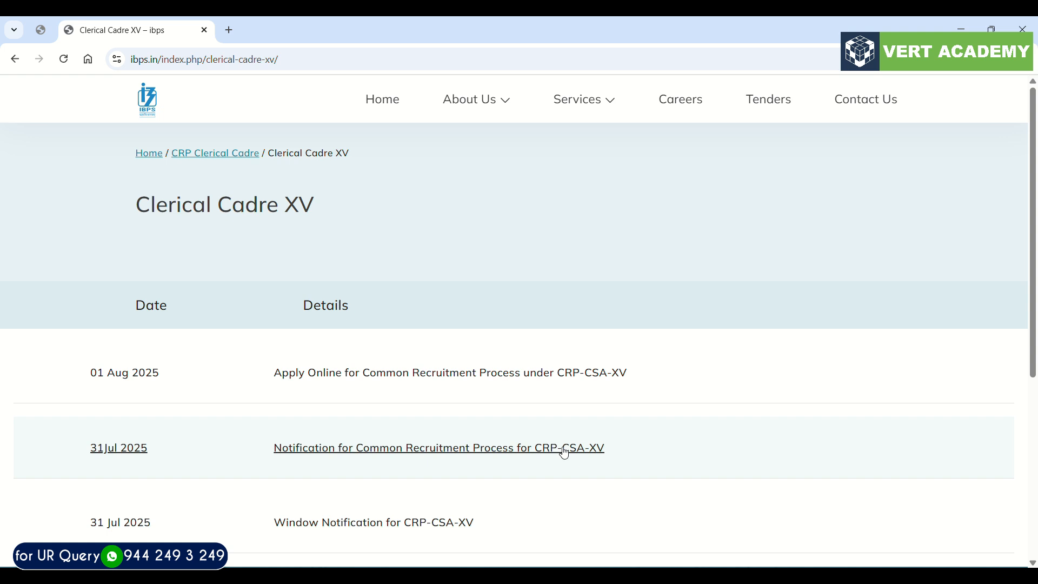
Open the online application portal for the CRP-CSA-XV Common Recruitment Process and start a new registration.
click(469, 361)
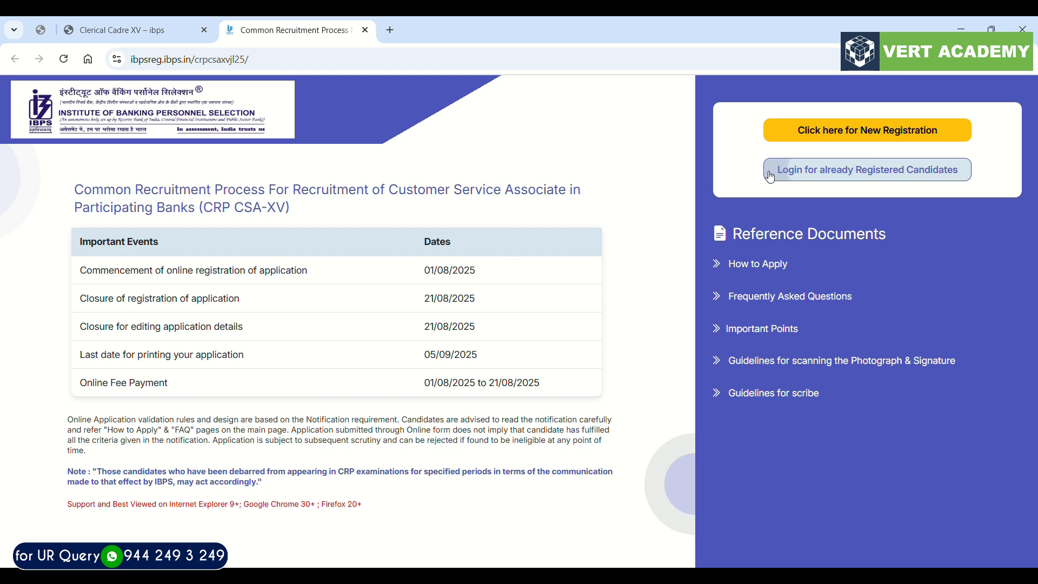
click(824, 140)
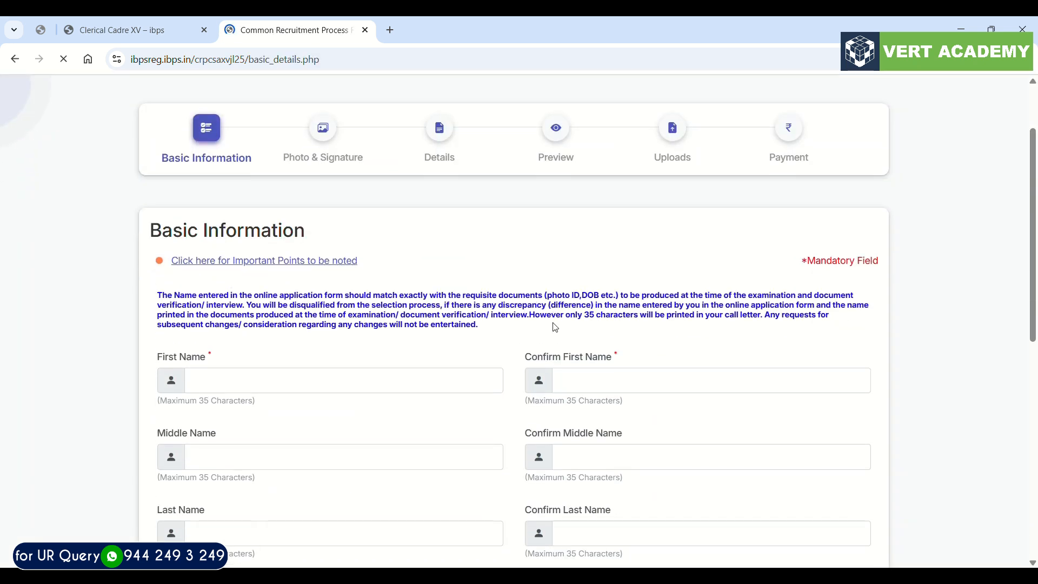
Enter and confirm the candidate's first name and last name in the basic information form.
scroll(365, 406, down, 2)
click(355, 377)
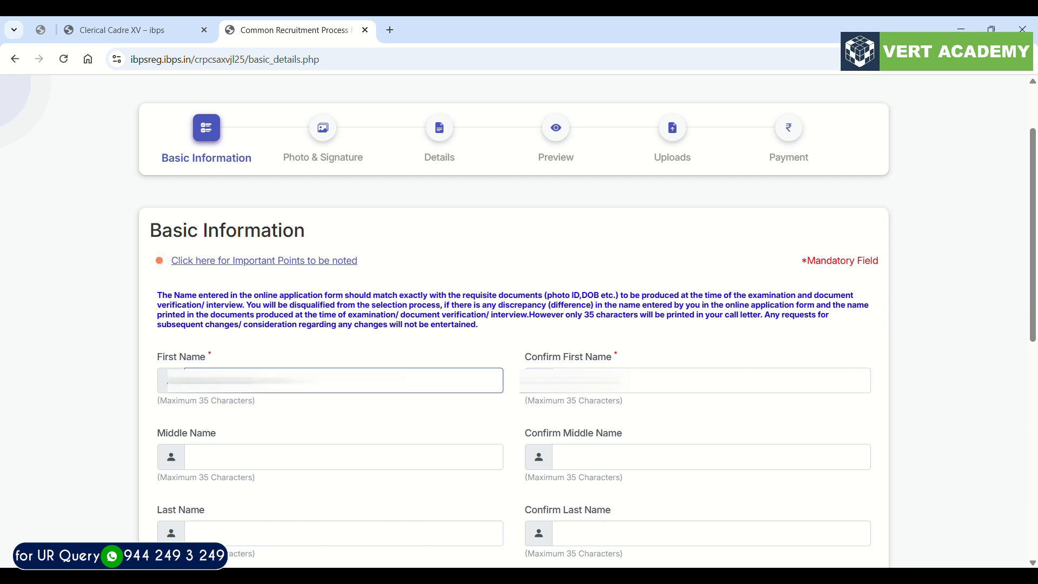
key(Tab)
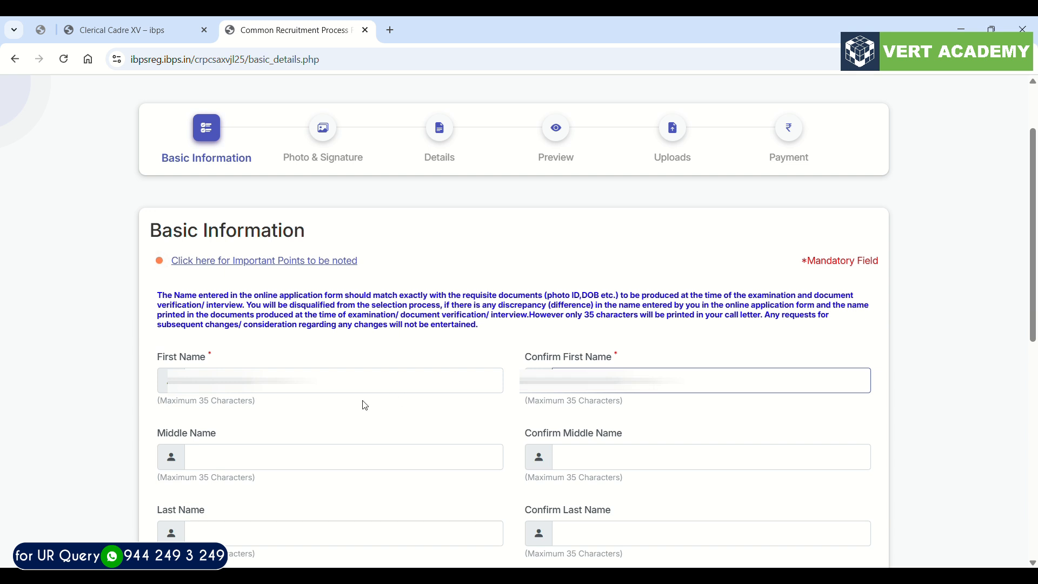
scroll(306, 457, down, 1)
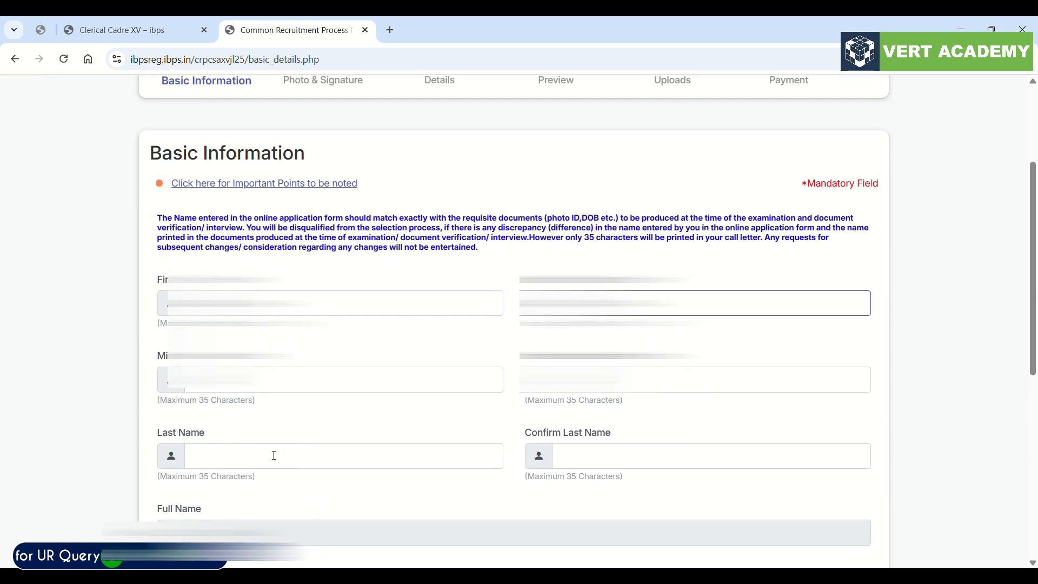
click(319, 456)
text(C)
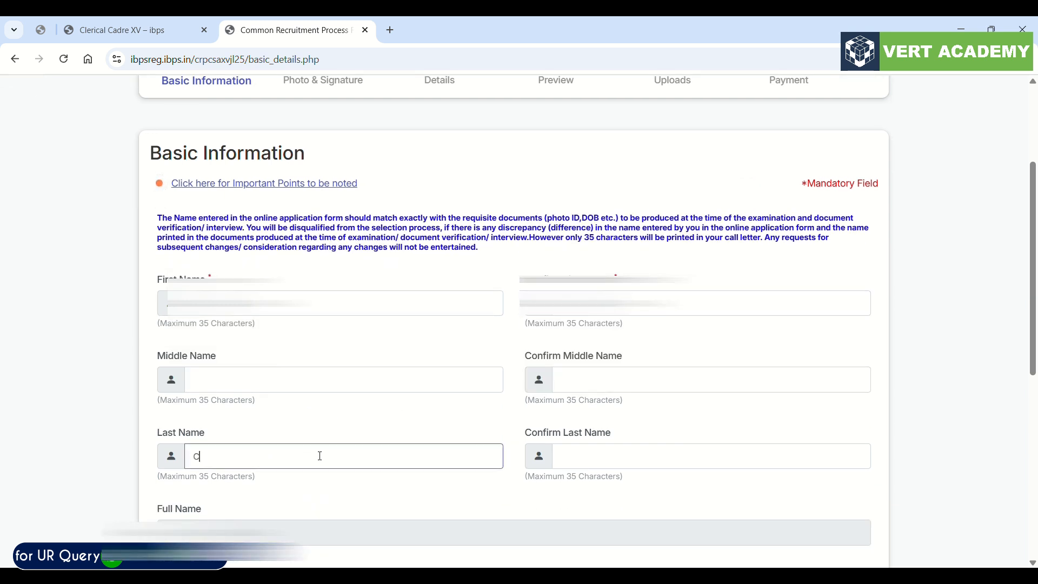
click(588, 462)
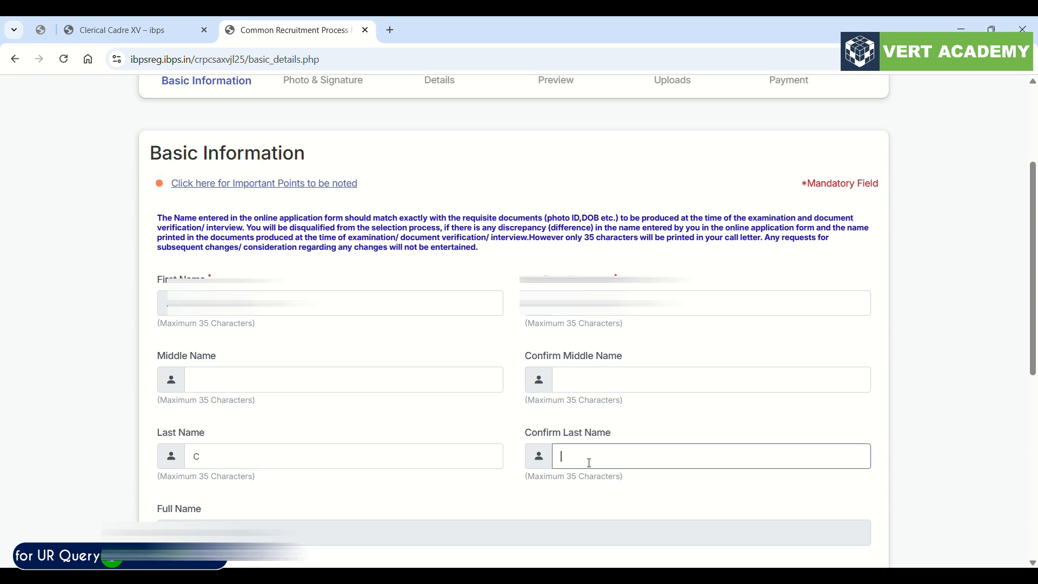
text(C)
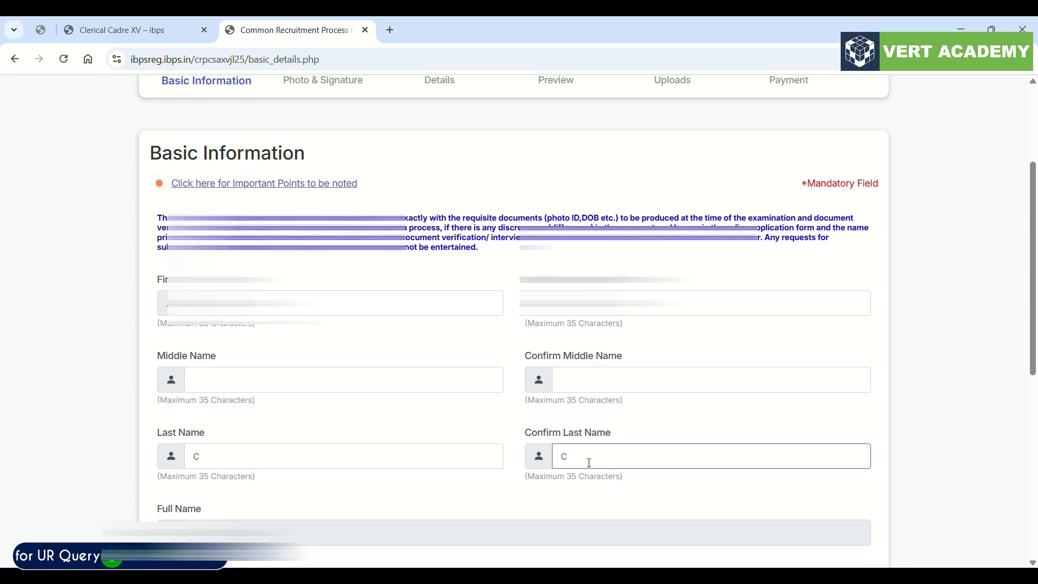
Enter and confirm the candidate's mobile number, and fill in the alternative number.
scroll(589, 462, down, 1)
scroll(589, 462, down, 1)
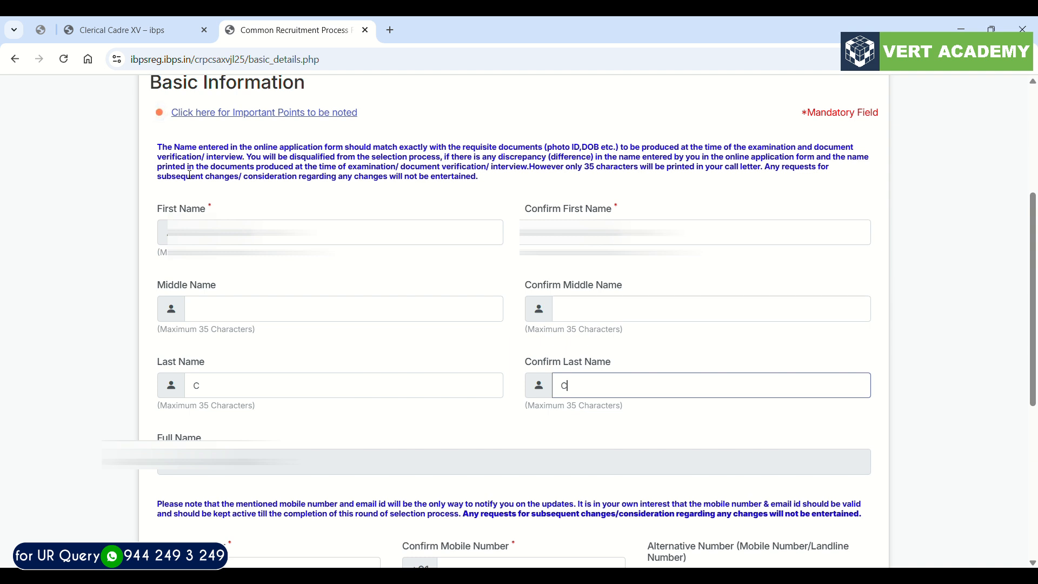
scroll(189, 174, down, 2)
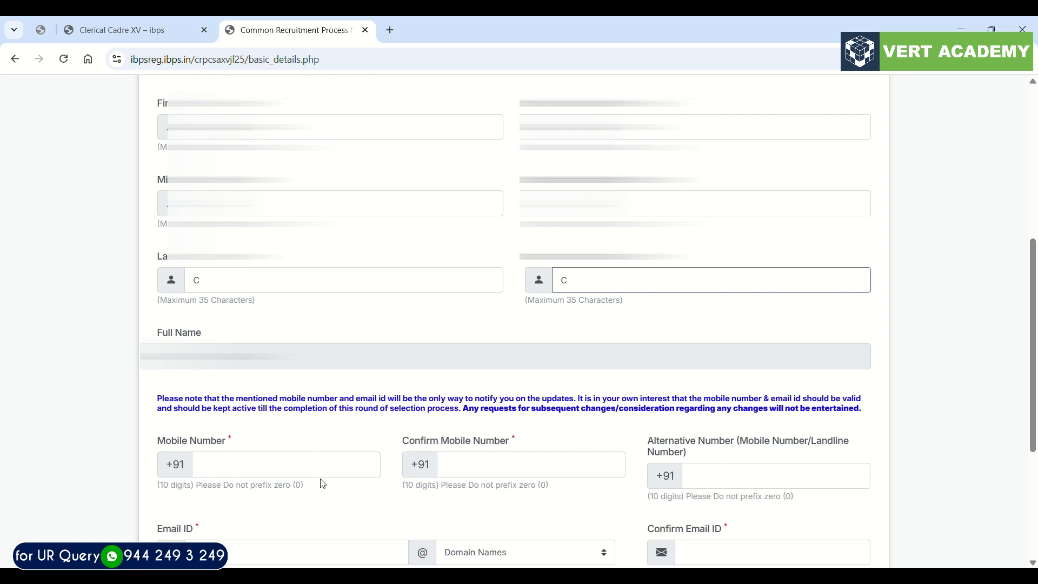
click(283, 462)
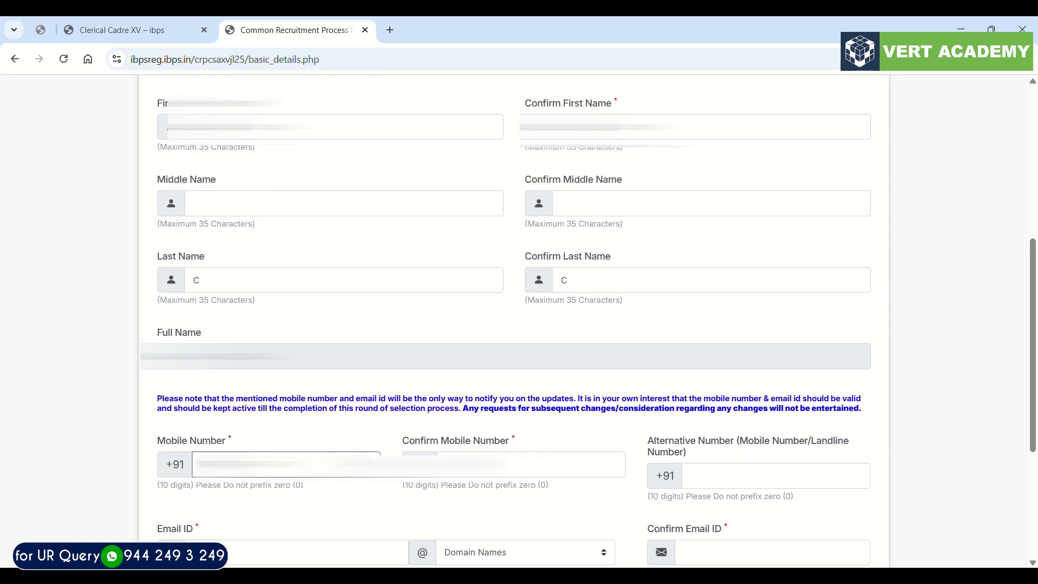
key(Tab)
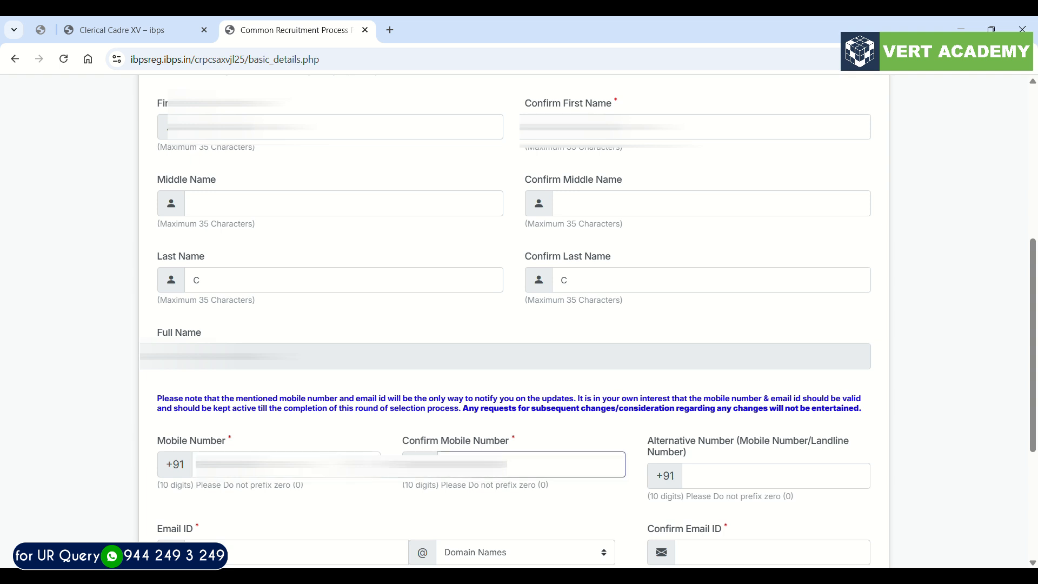
click(718, 476)
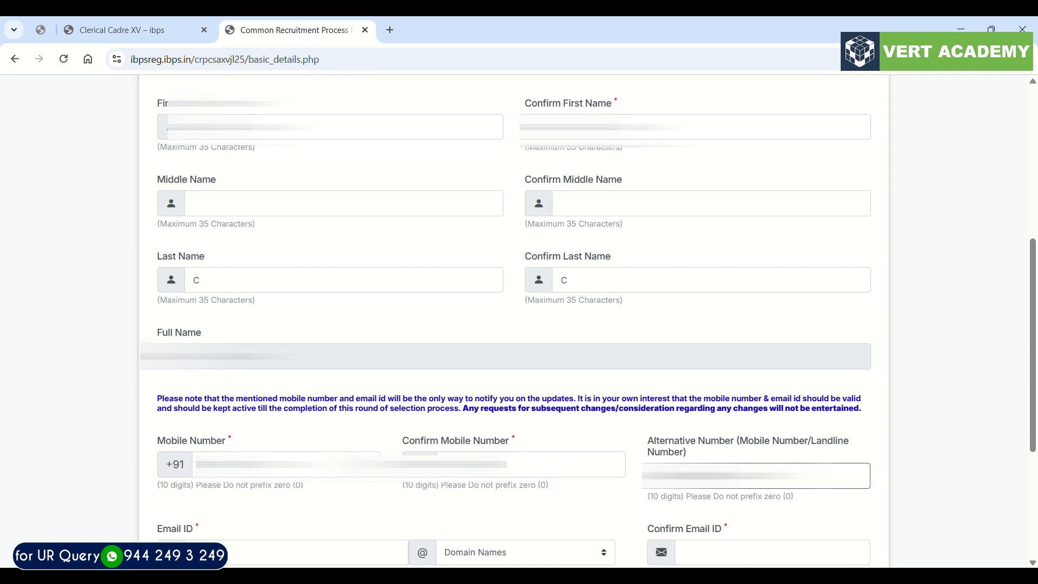
Enter the candidate's email ID and choose gmail.com as its domain name.
scroll(373, 461, down, 2)
click(373, 461)
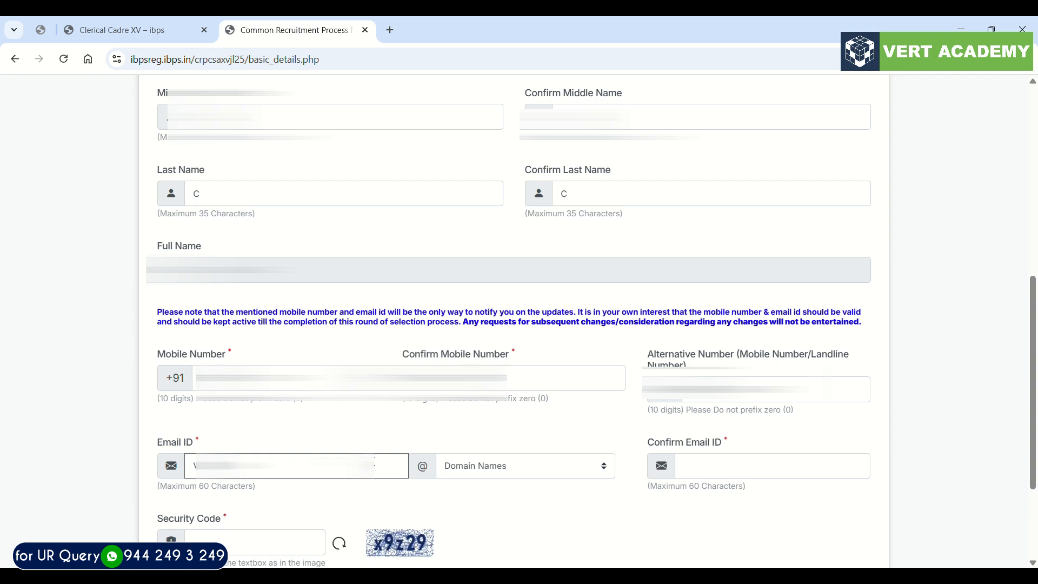
key(BackSpace)
key(BackSpace)
key(BackSpace)
key(BackSpace)
key(BackSpace)
key(BackSpace)
key(BackSpace)
key(BackSpace)
text(••)
click(467, 467)
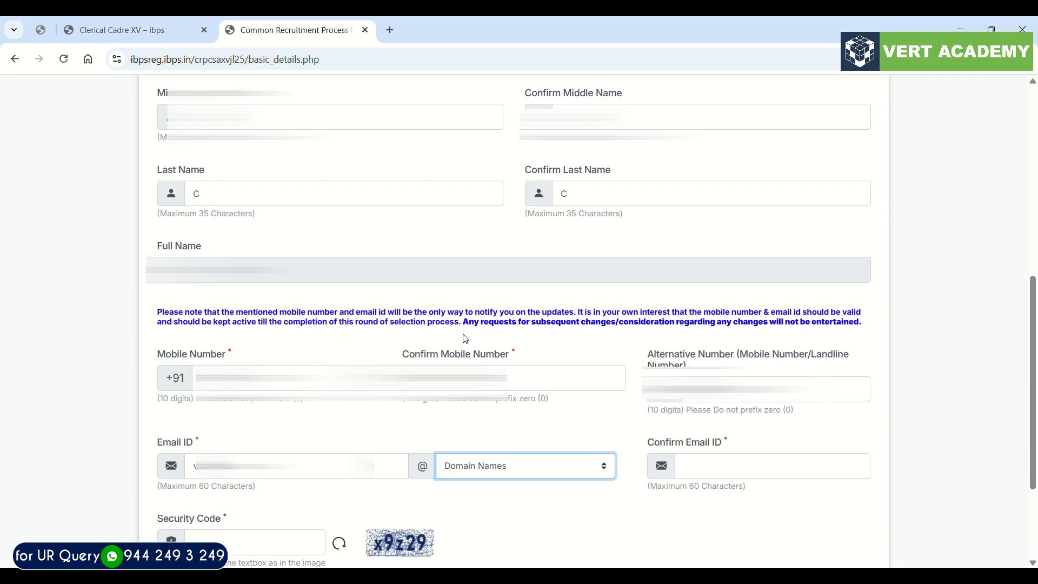
key(Down)
Re-enter the candidate's full email address in the Confirm Email ID field.
click(728, 463)
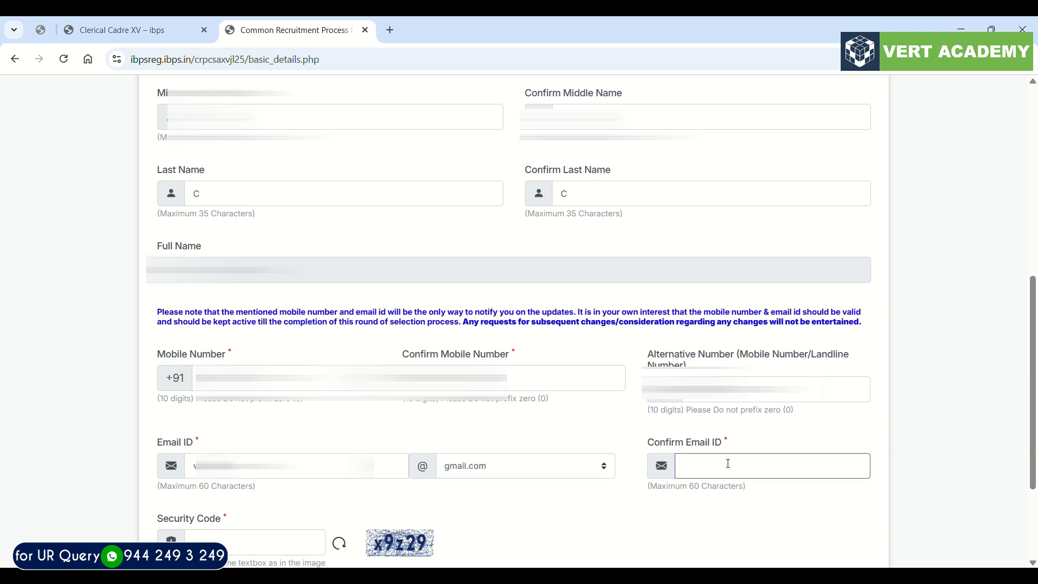
text(v•••)
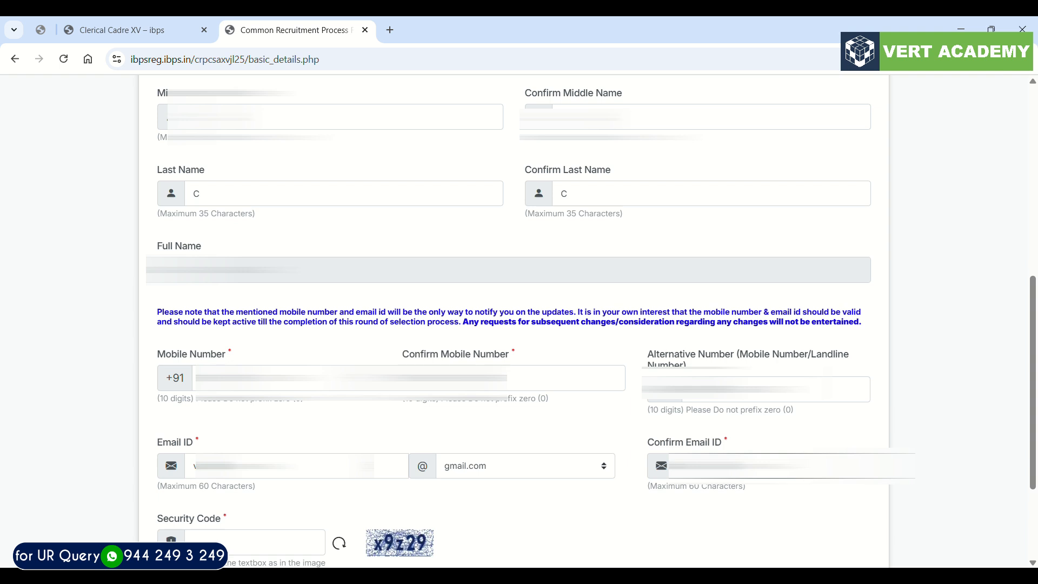
text(••)
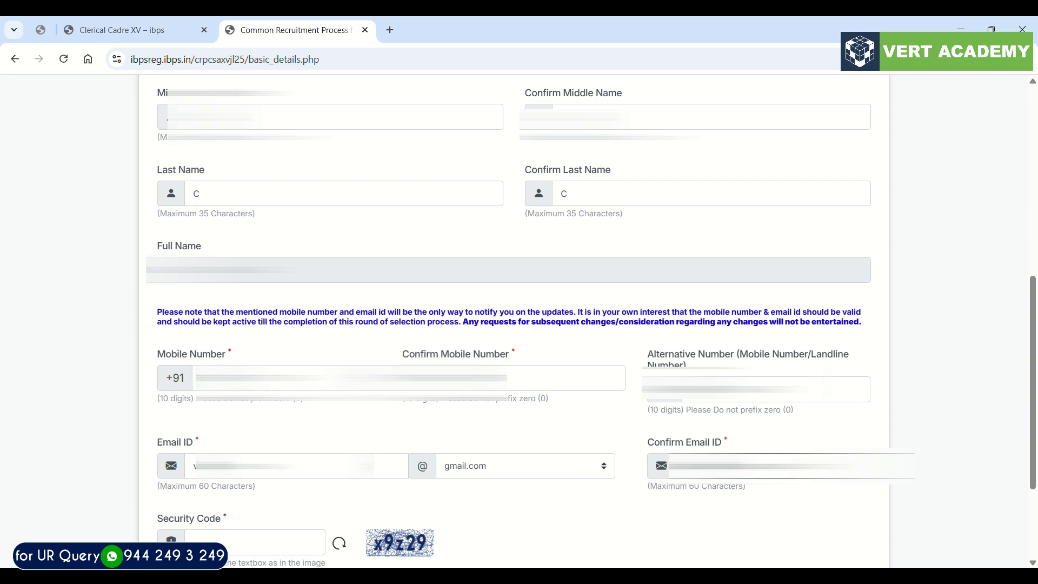
Fill in the security code from the image, then save the basic information and confirm that the details are correct.
scroll(725, 463, down, 3)
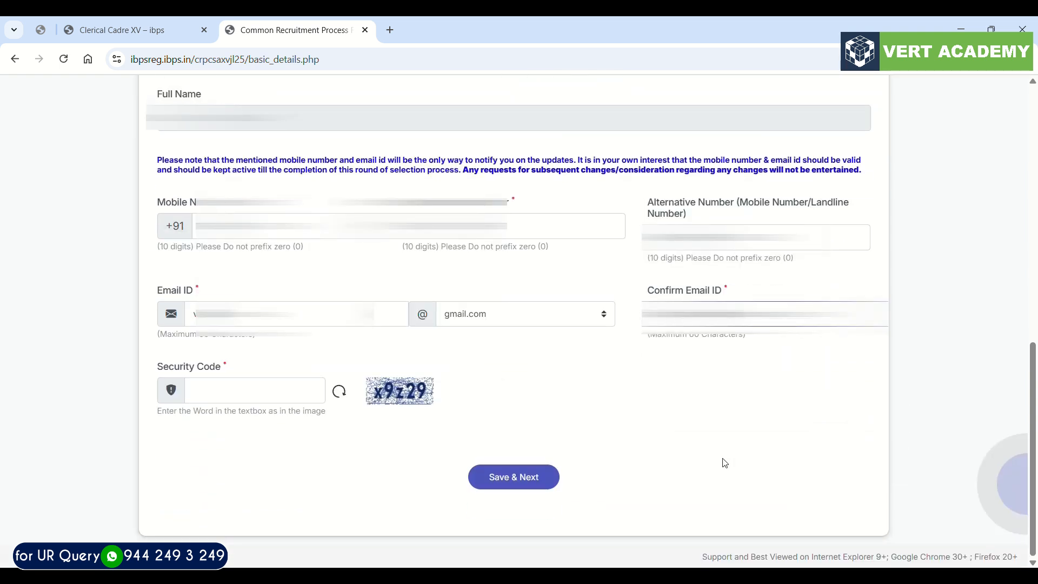
click(254, 397)
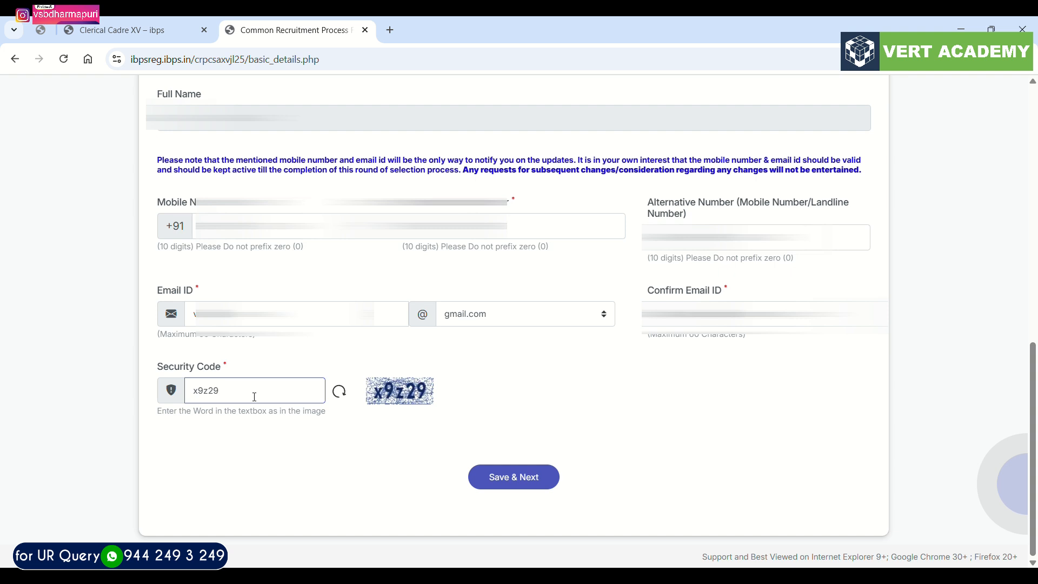
click(516, 476)
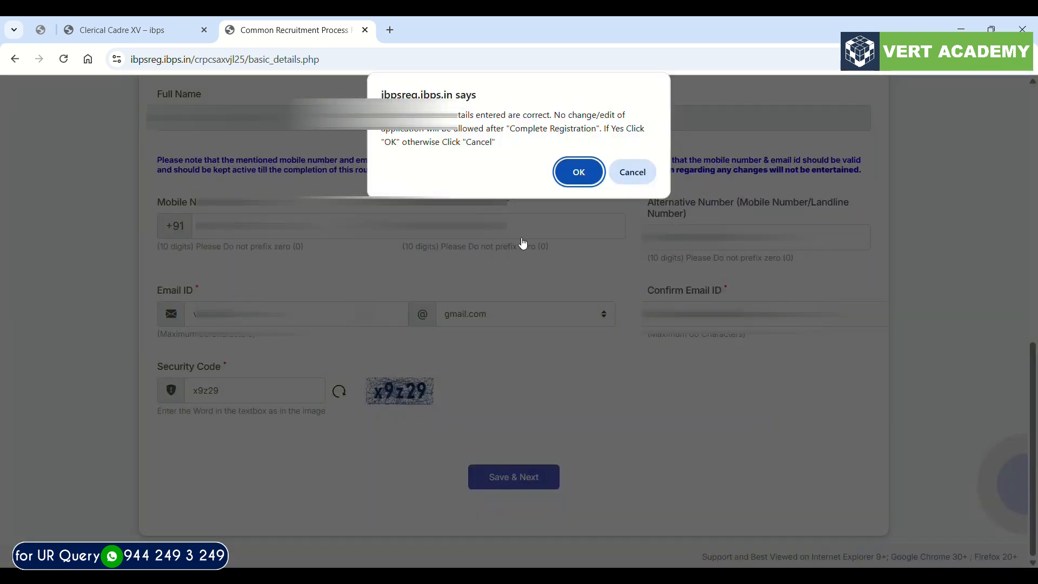
click(580, 170)
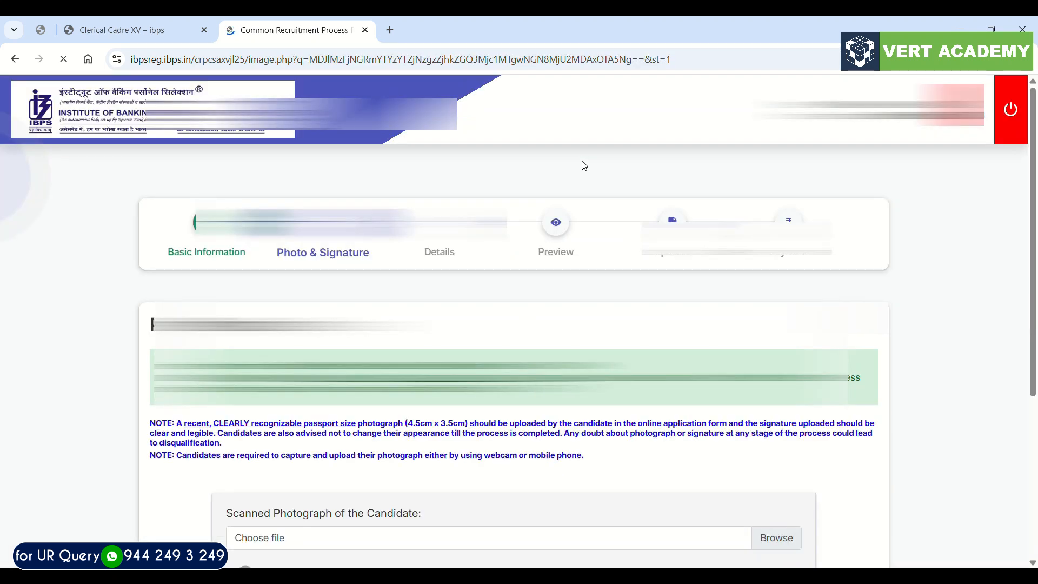
Upload photo.jpg as the scanned photograph of the candidate.
scroll(406, 433, down, 2)
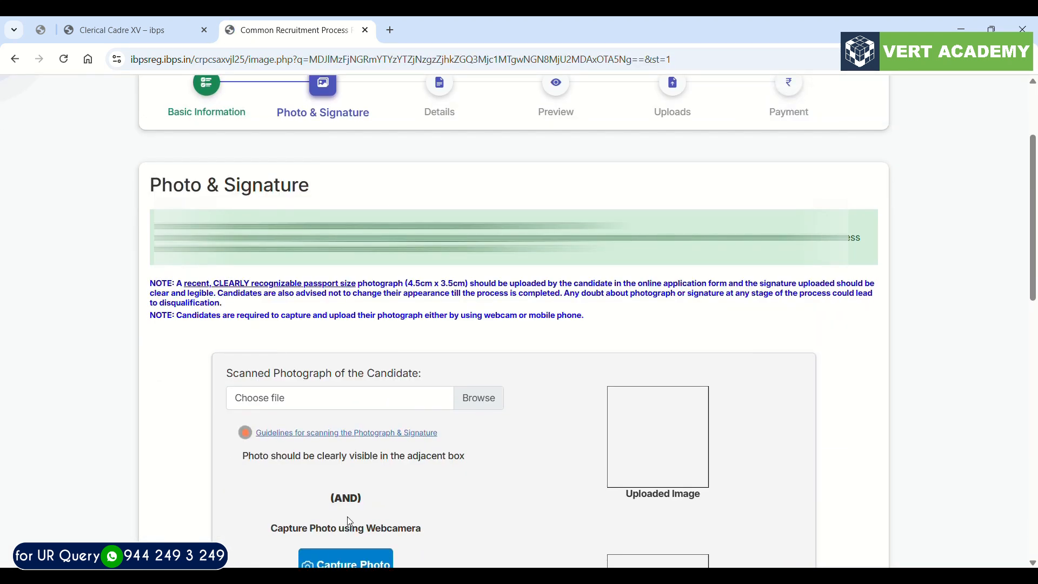
scroll(354, 520, down, 1)
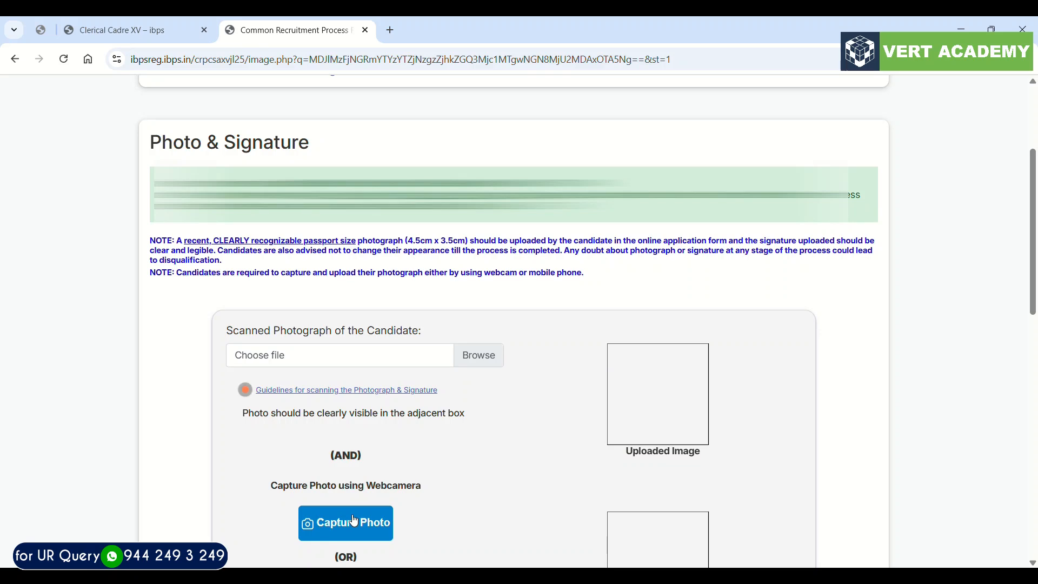
scroll(354, 520, down, 2)
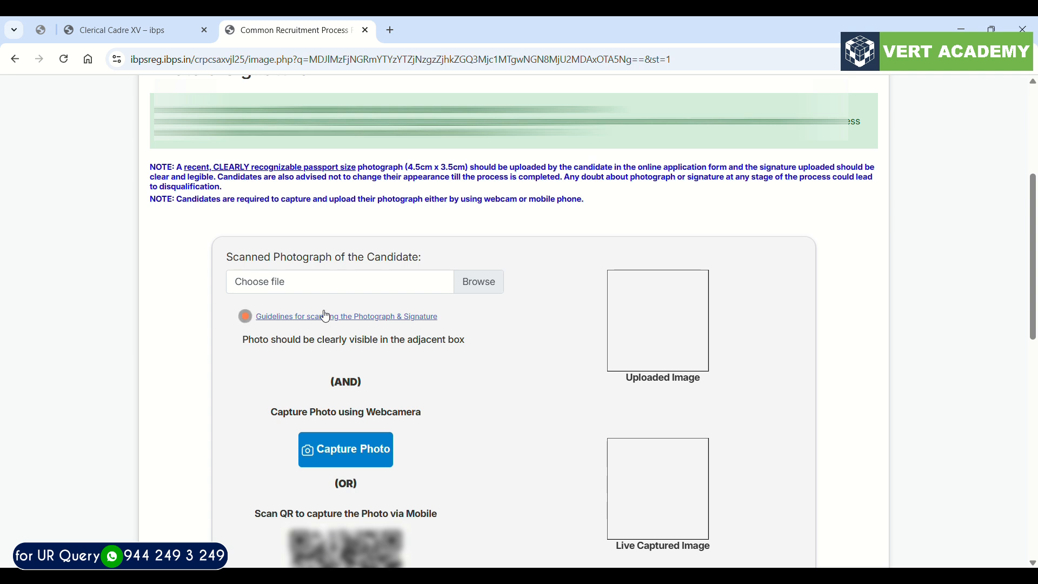
click(324, 282)
click(922, 543)
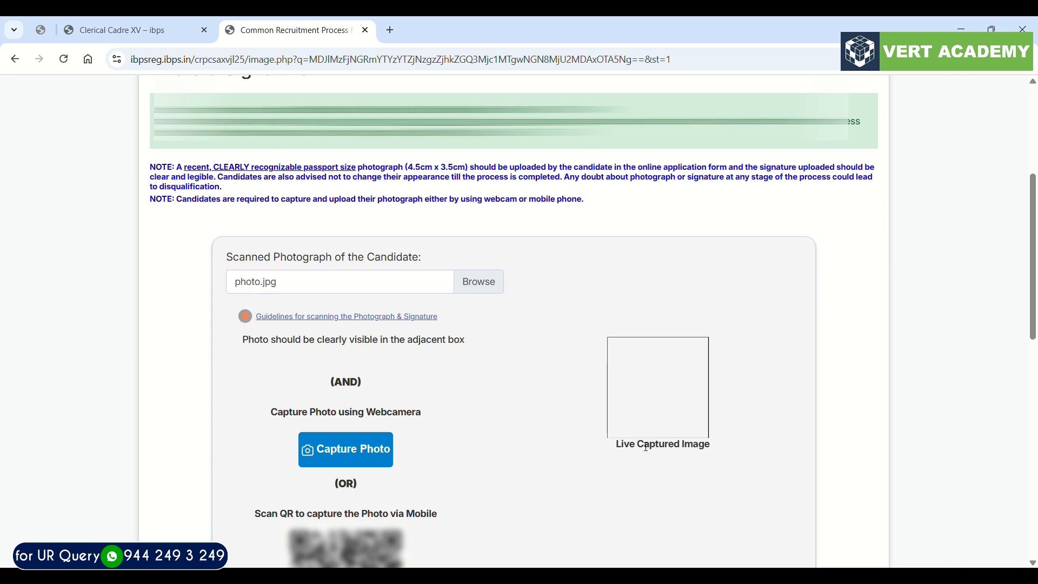
Capture the candidate's live photo via mobile using the QR code scan option.
scroll(456, 393, down, 1)
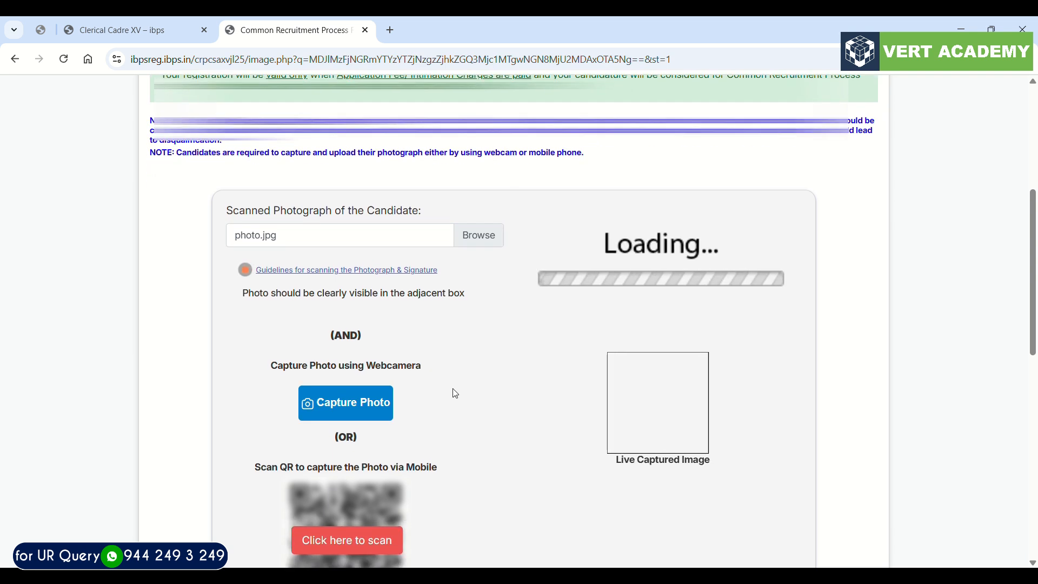
scroll(455, 393, down, 1)
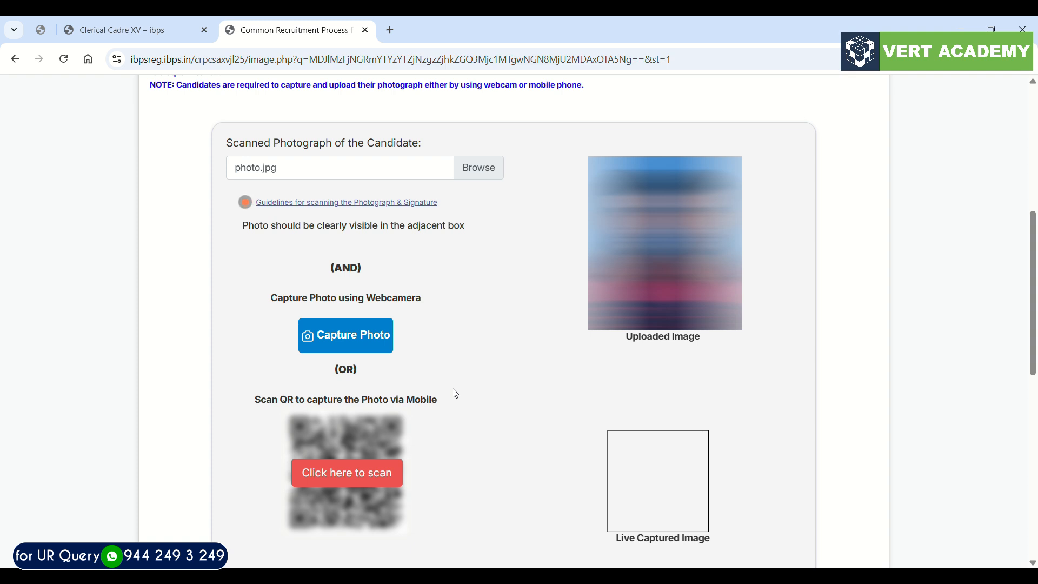
click(339, 475)
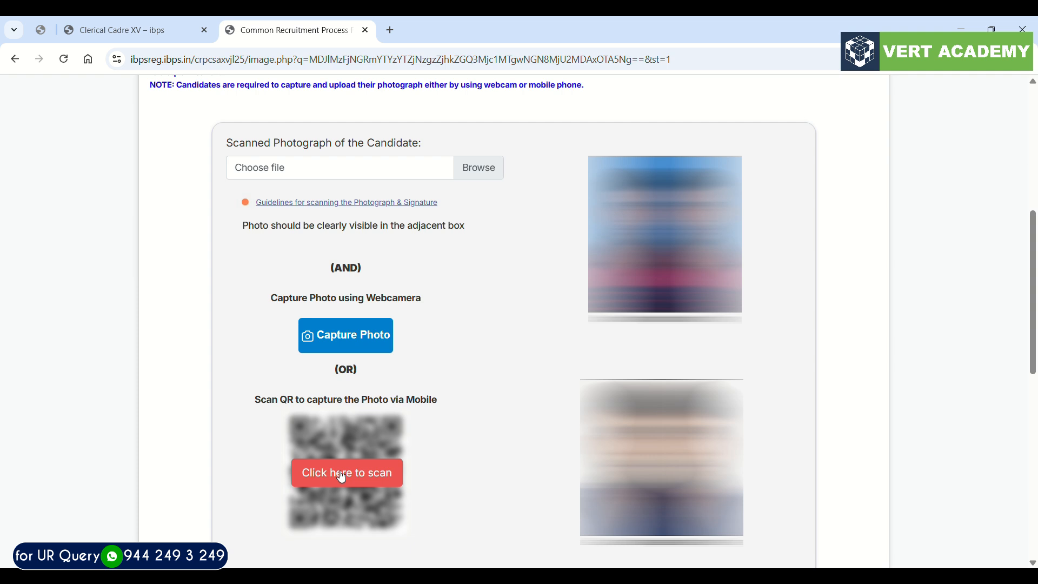
Confirm that the uploaded photo is valid, and check the guidelines for scanning the photograph and signature.
scroll(341, 476, down, 3)
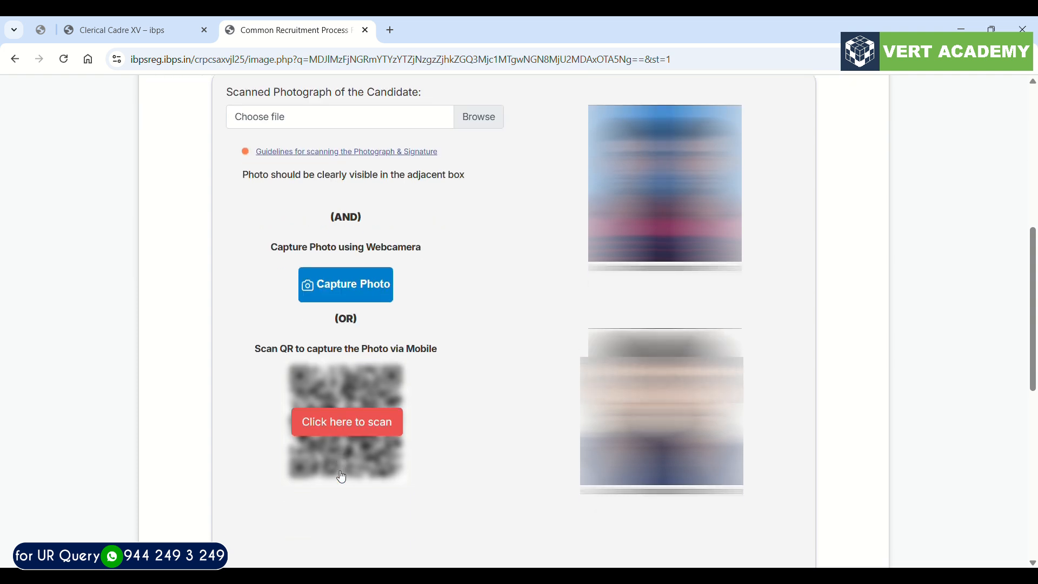
click(233, 478)
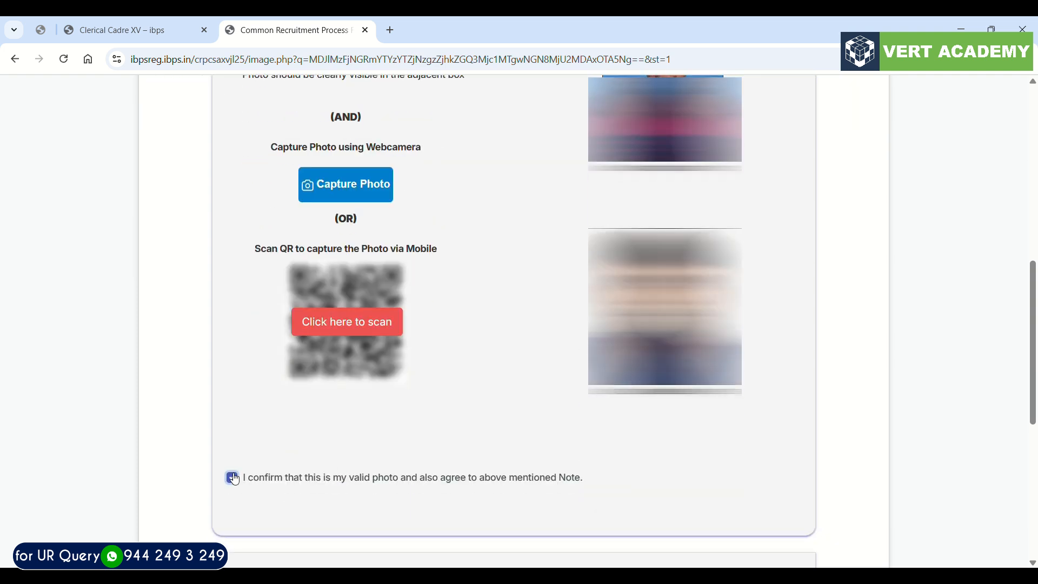
scroll(234, 479, down, 6)
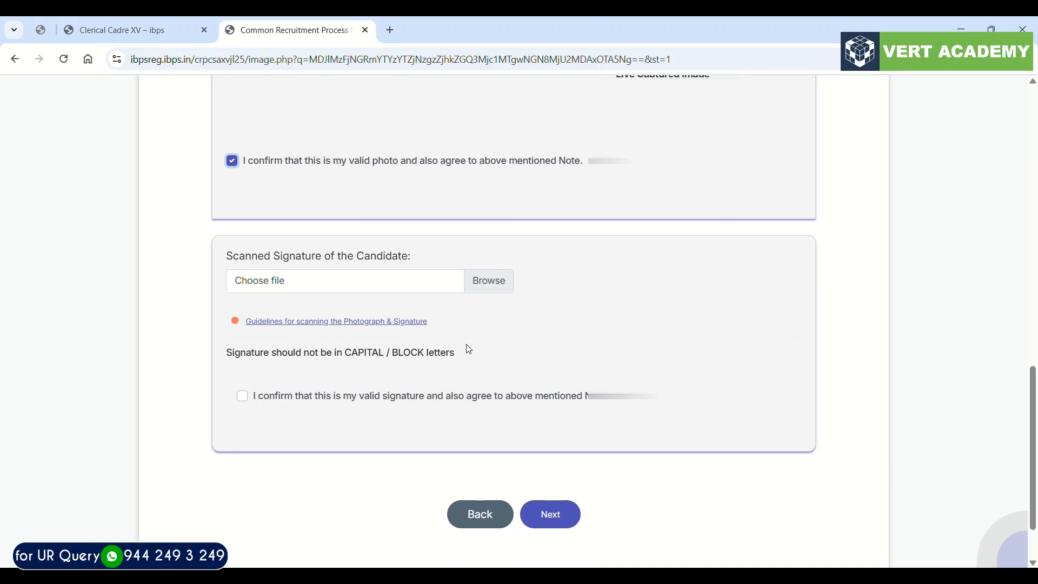
click(375, 323)
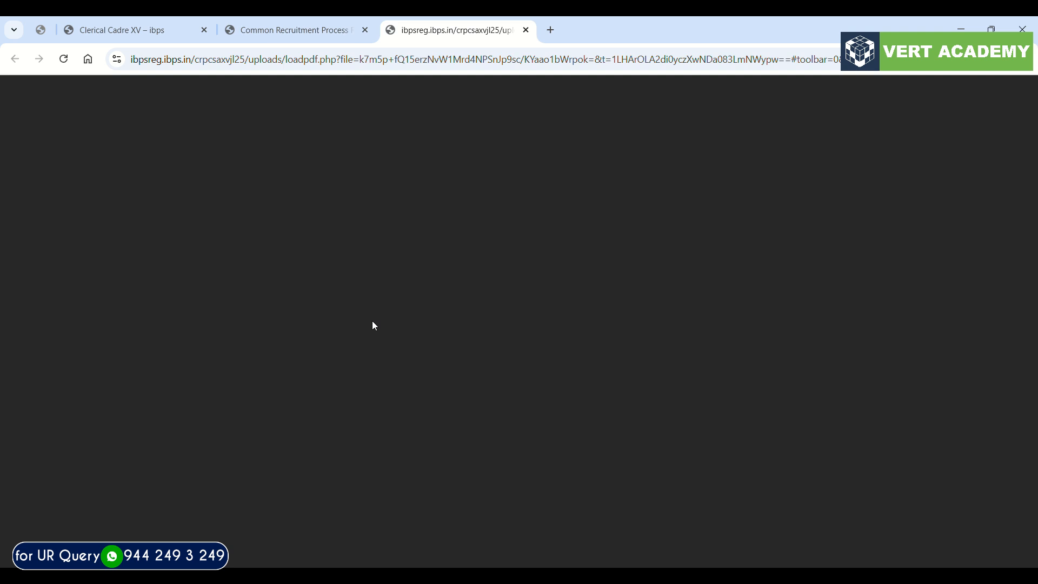
click(526, 30)
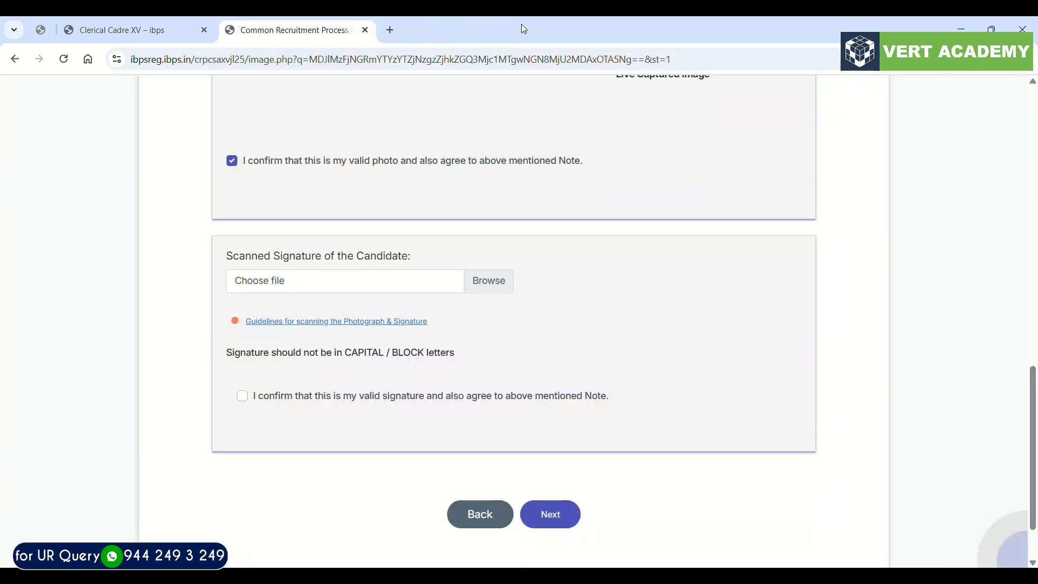
Upload sign.jpg as the scanned signature of the candidate, confirm that it is valid, and proceed to the Details stage.
click(407, 288)
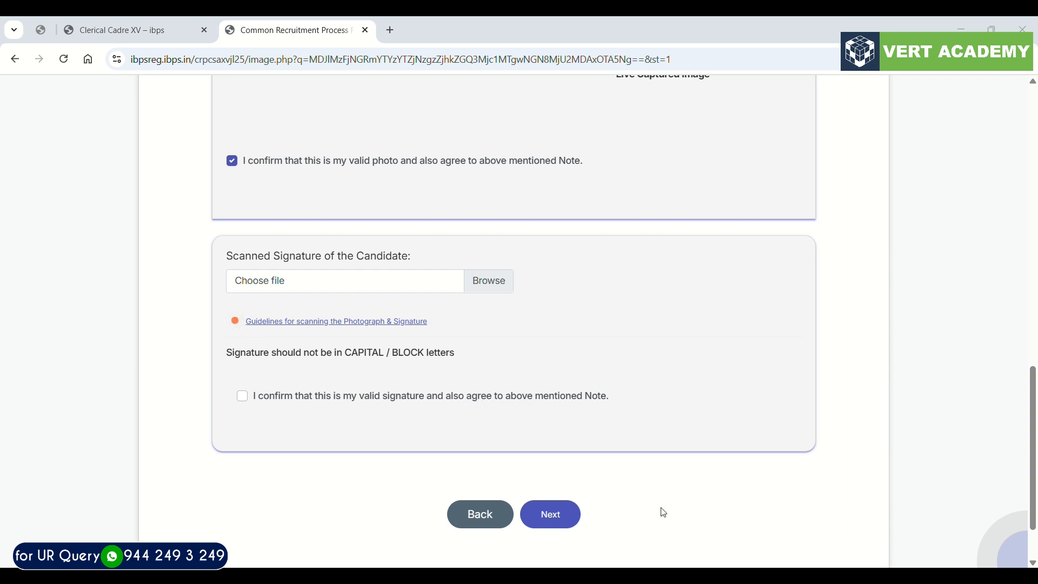
click(920, 546)
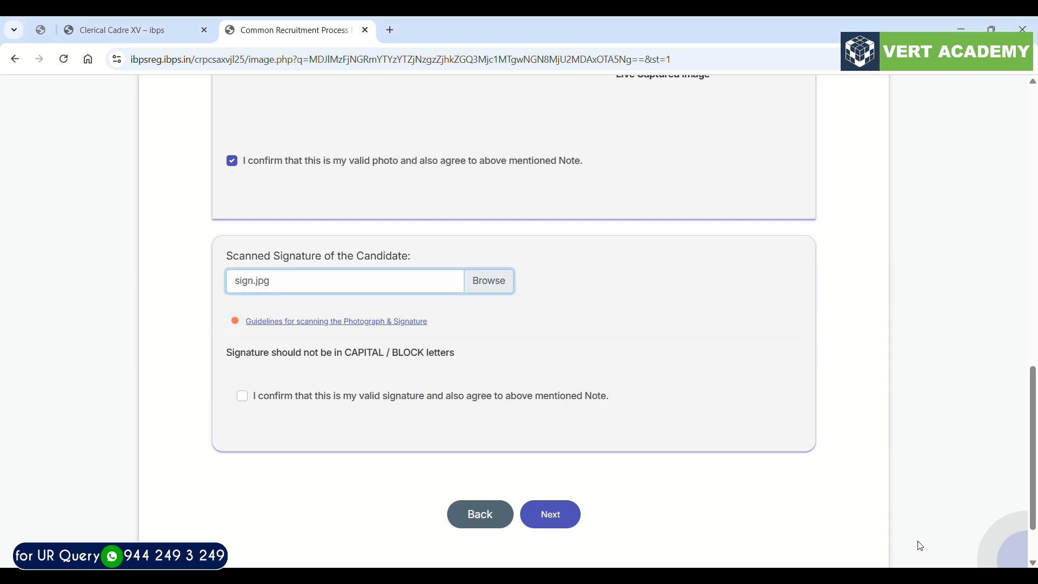
scroll(920, 546, down, 3)
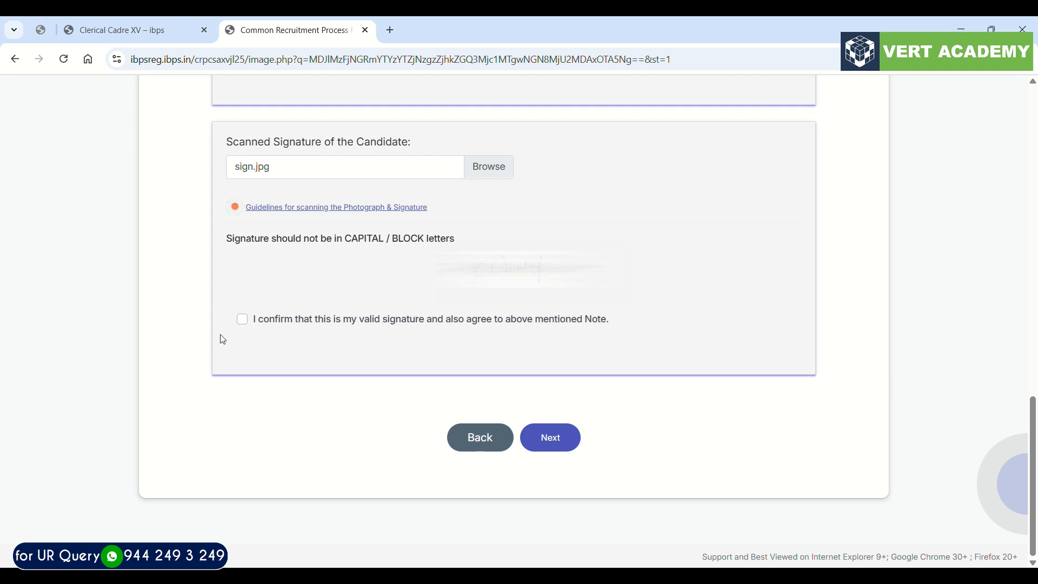
click(242, 321)
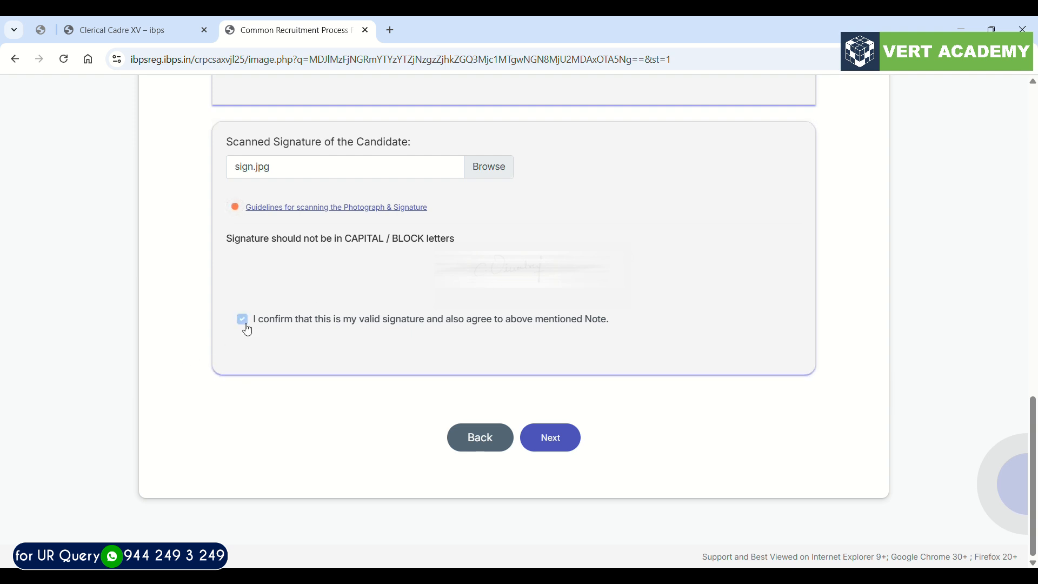
click(582, 448)
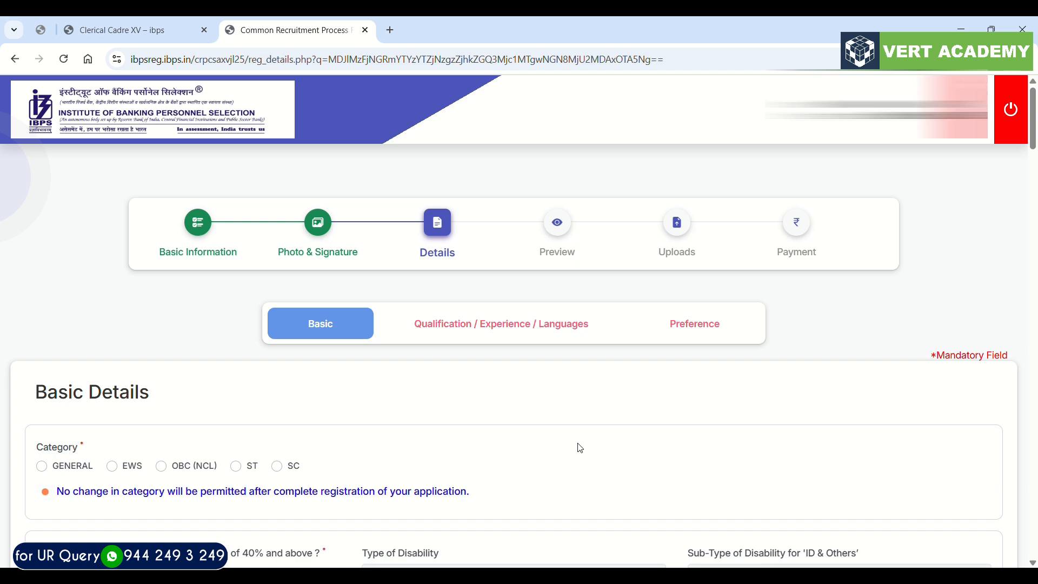
Set the candidate's category to OBC (NCL) and acknowledge the category notice.
click(162, 467)
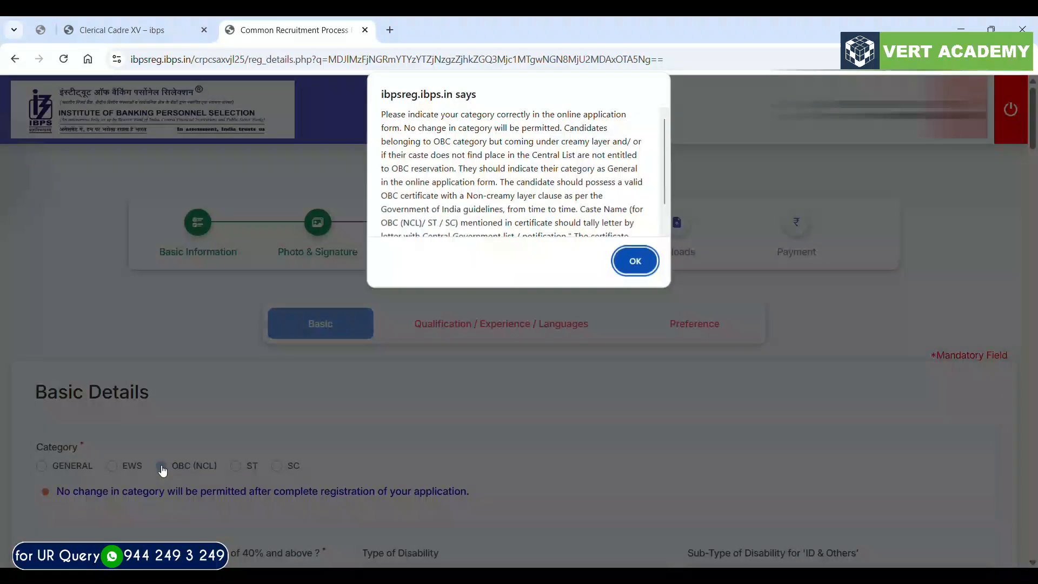
click(635, 261)
scroll(645, 264, down, 1)
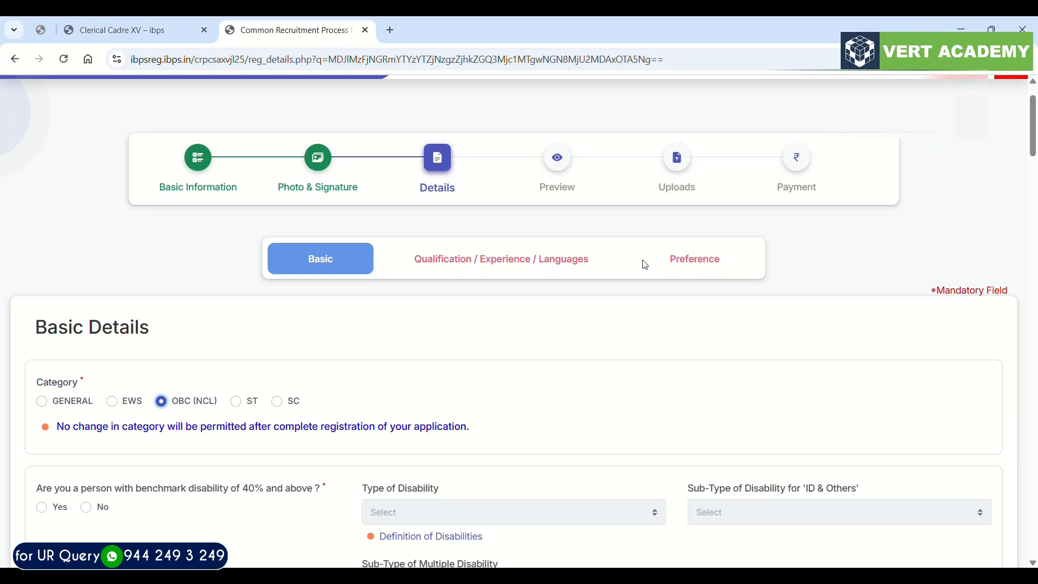
Answer No to benchmark disability of 40% and above, and No to specified disability under sec 2(s) with difficulty in writing.
scroll(644, 264, down, 2)
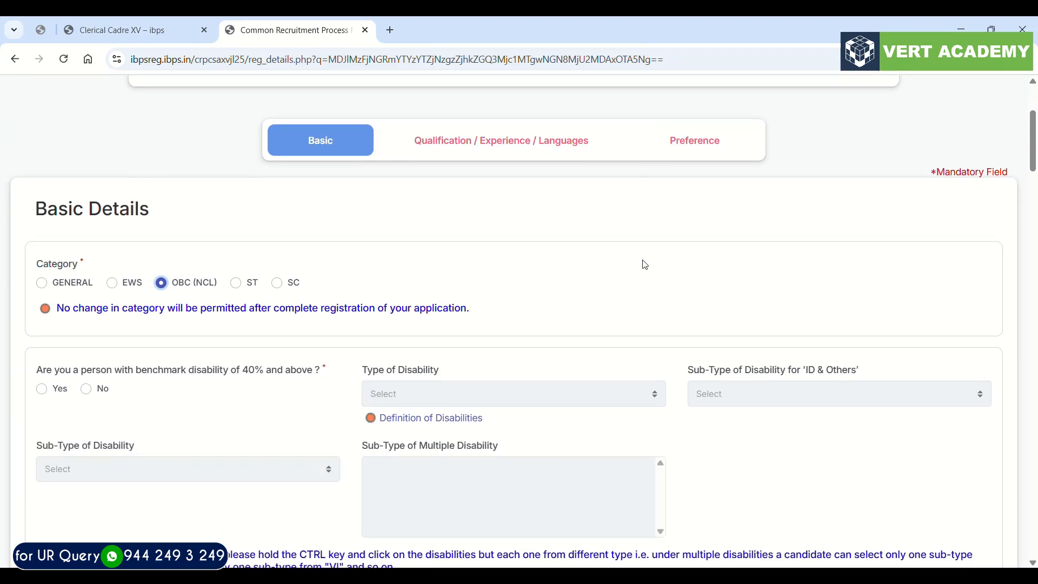
click(90, 390)
scroll(92, 392, down, 1)
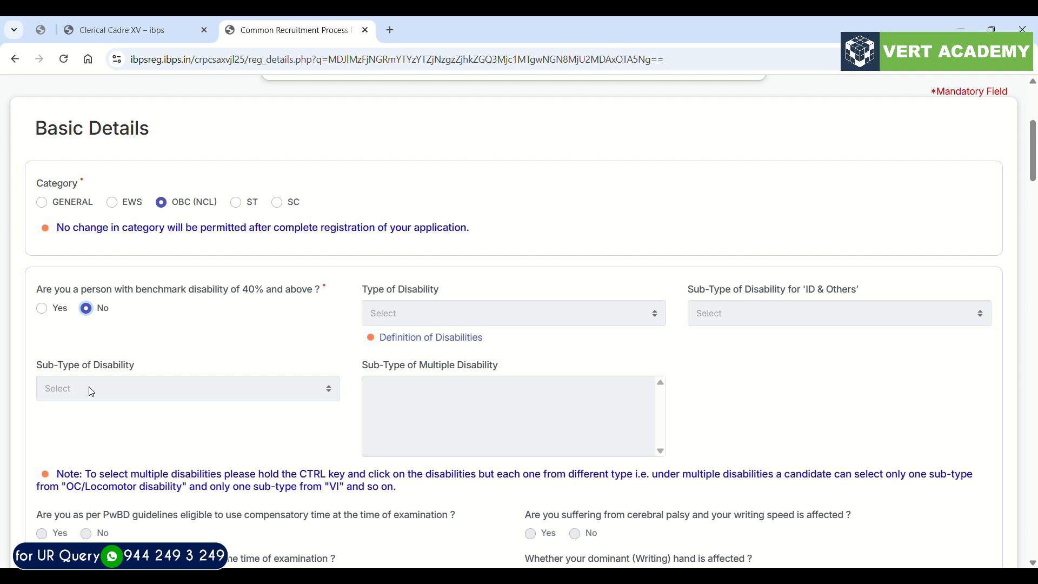
scroll(89, 387, down, 2)
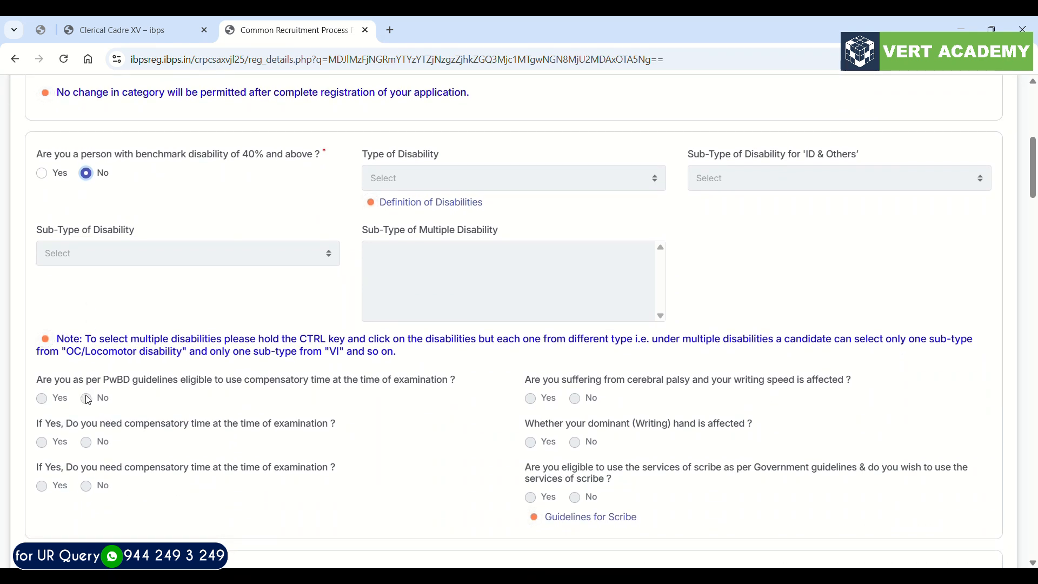
scroll(88, 400, down, 1)
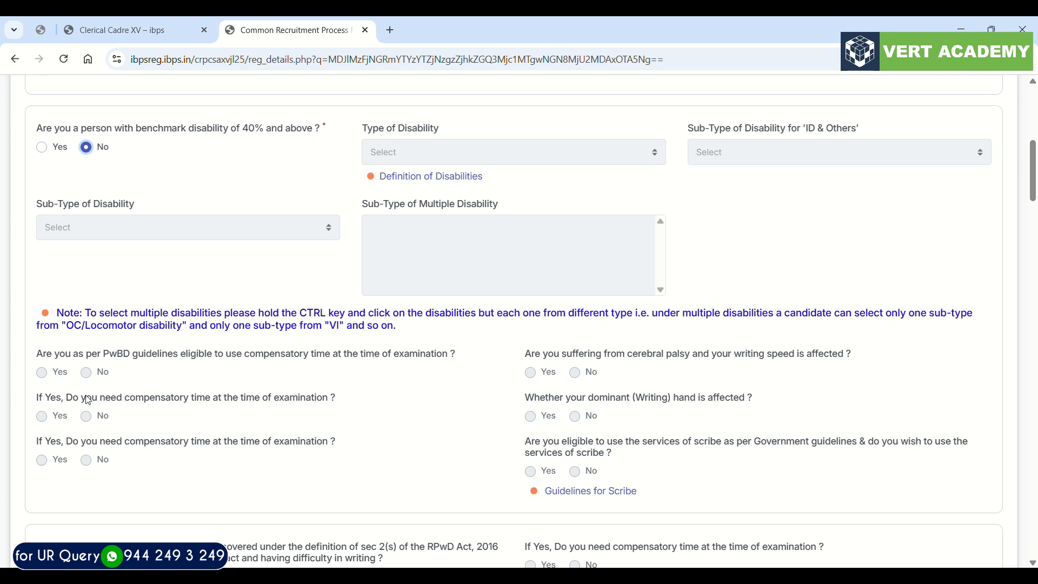
scroll(89, 400, down, 2)
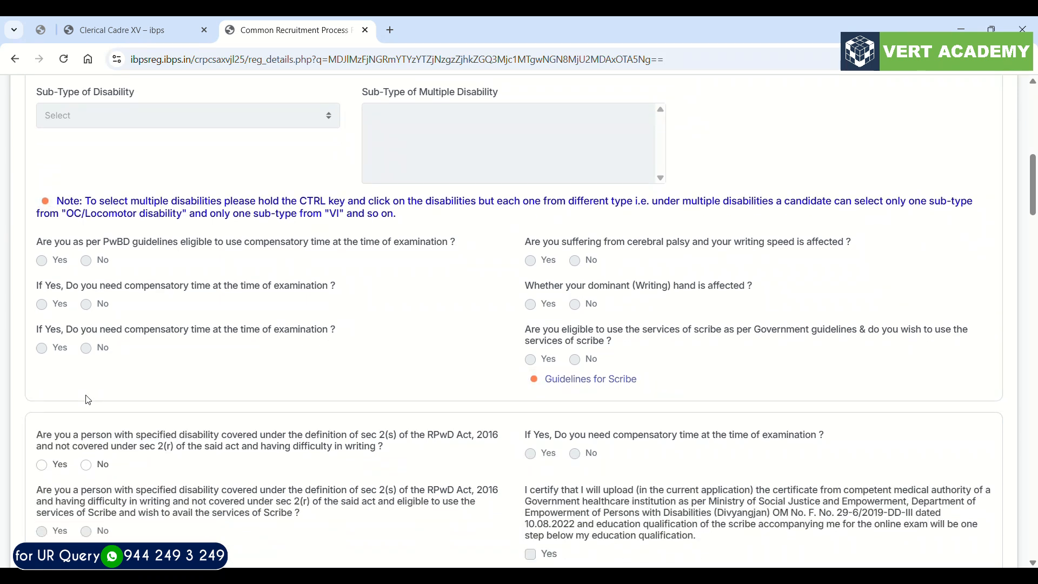
scroll(89, 400, down, 2)
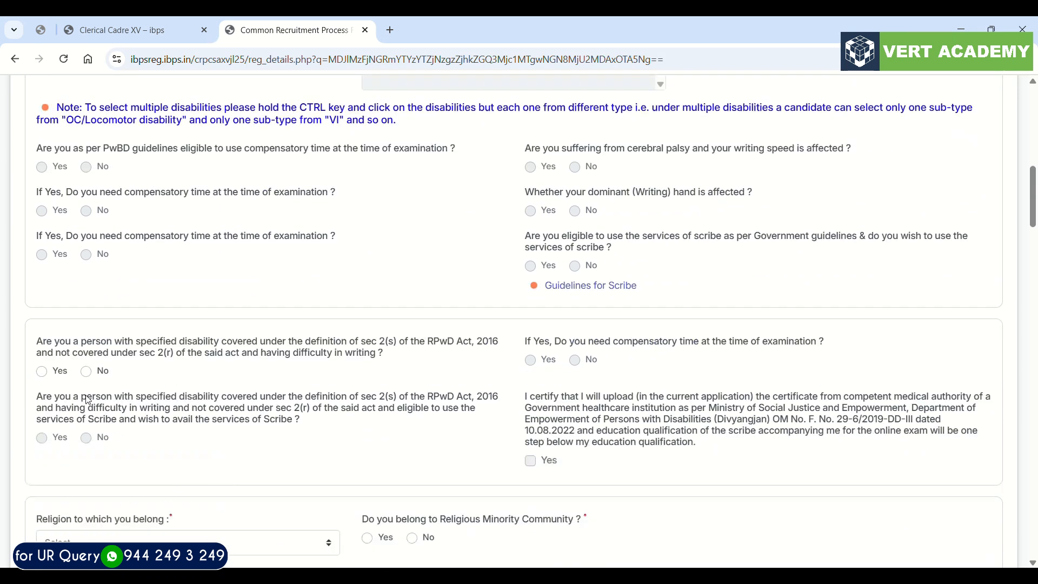
scroll(88, 400, down, 1)
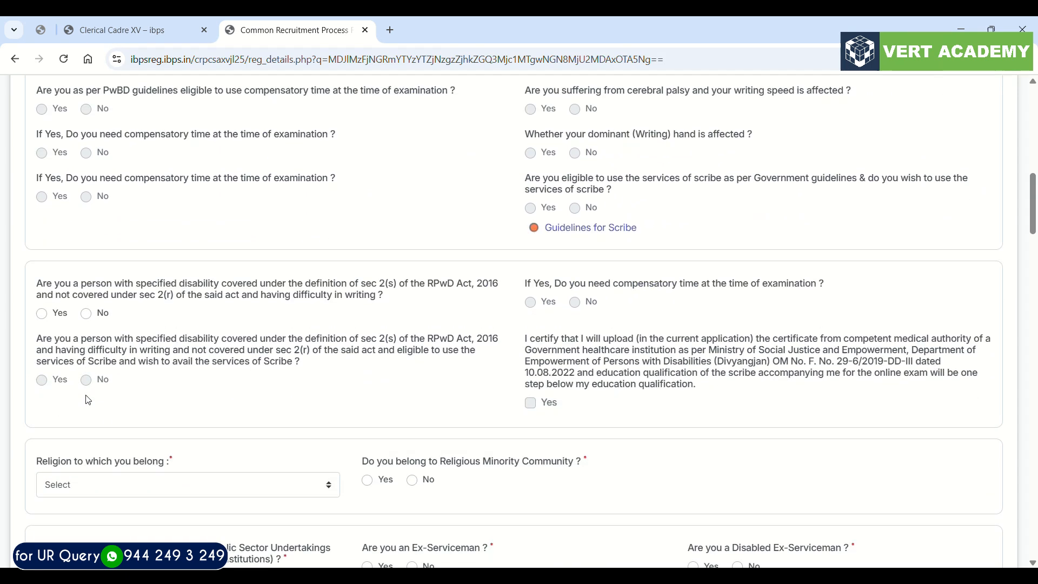
click(86, 313)
Set the religion to Hinduism and answer No to belonging to a Religious Minority Community.
scroll(88, 321, down, 1)
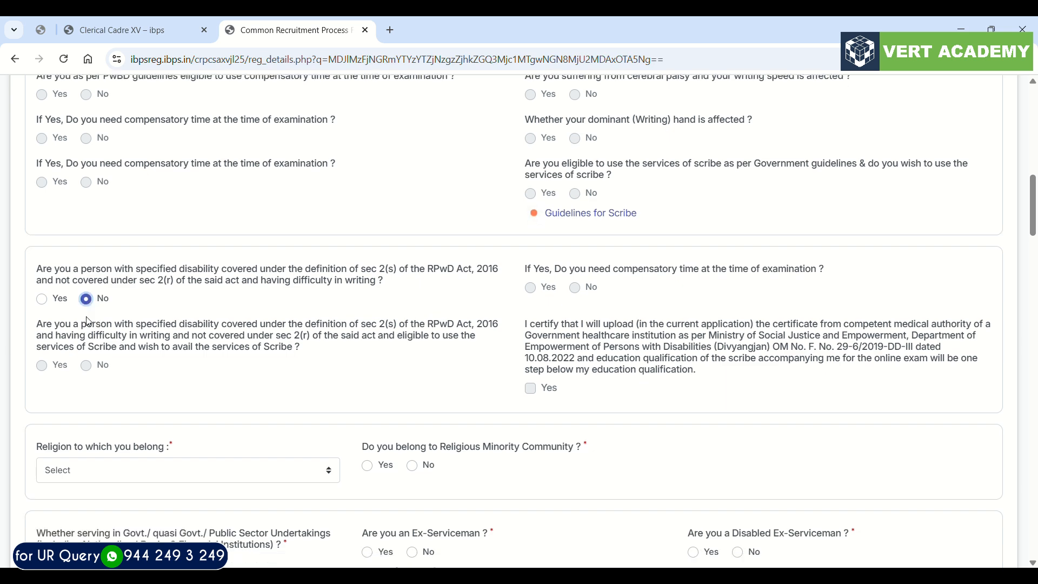
scroll(416, 334, down, 1)
scroll(416, 334, up, 3)
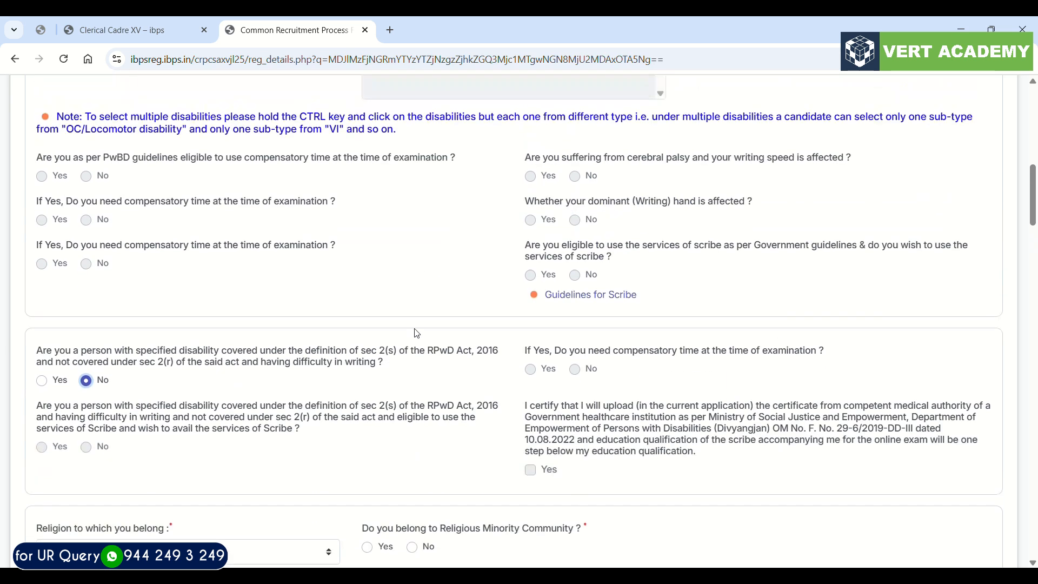
scroll(417, 333, up, 1)
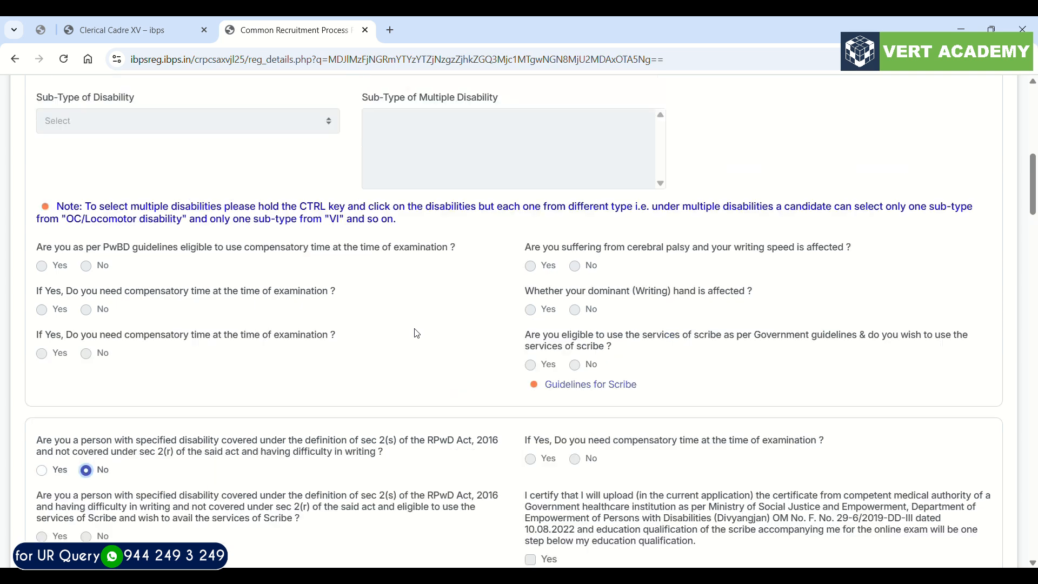
scroll(416, 333, up, 1)
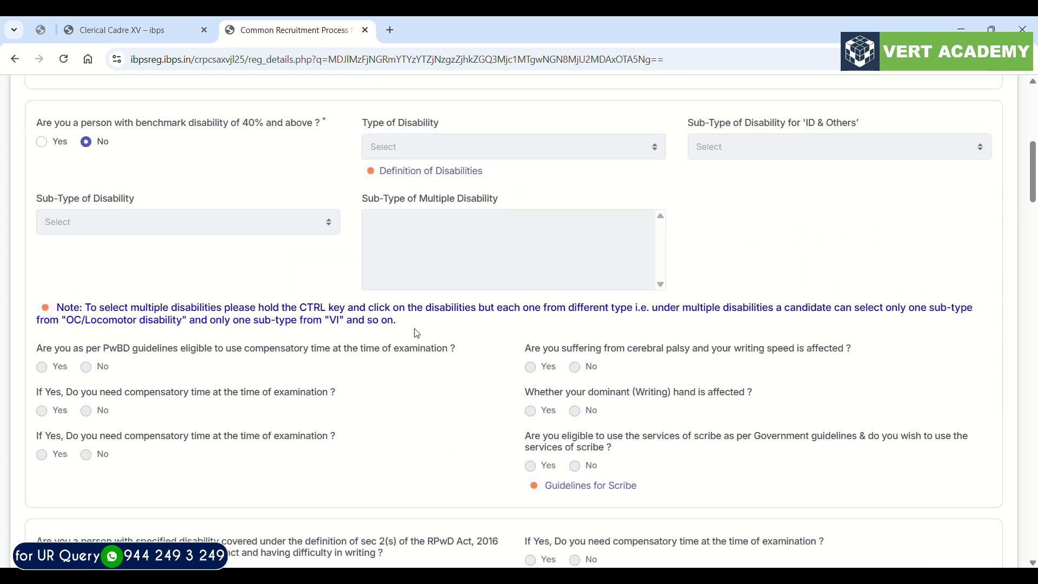
scroll(417, 334, down, 1)
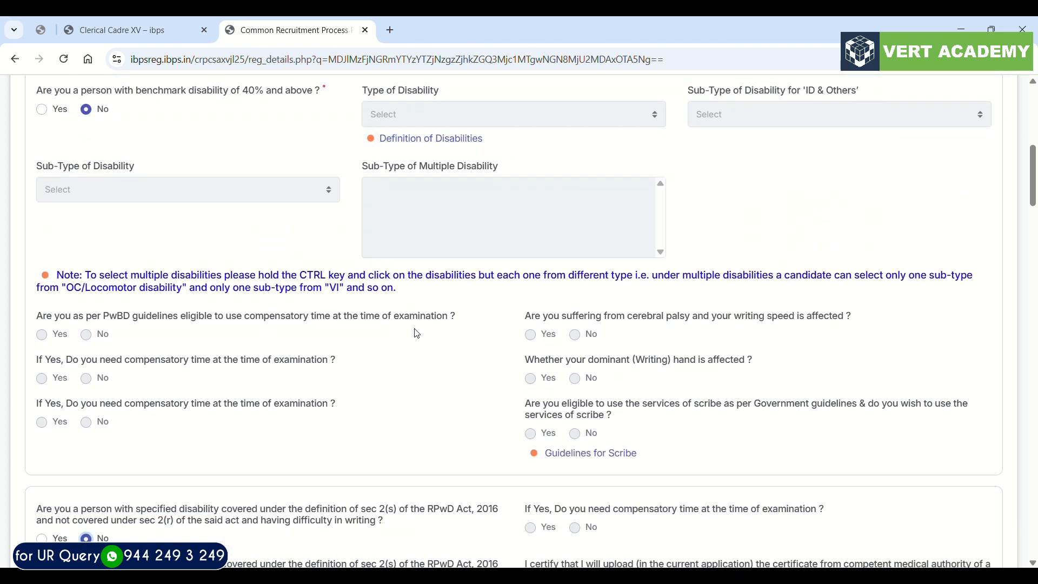
scroll(416, 333, down, 5)
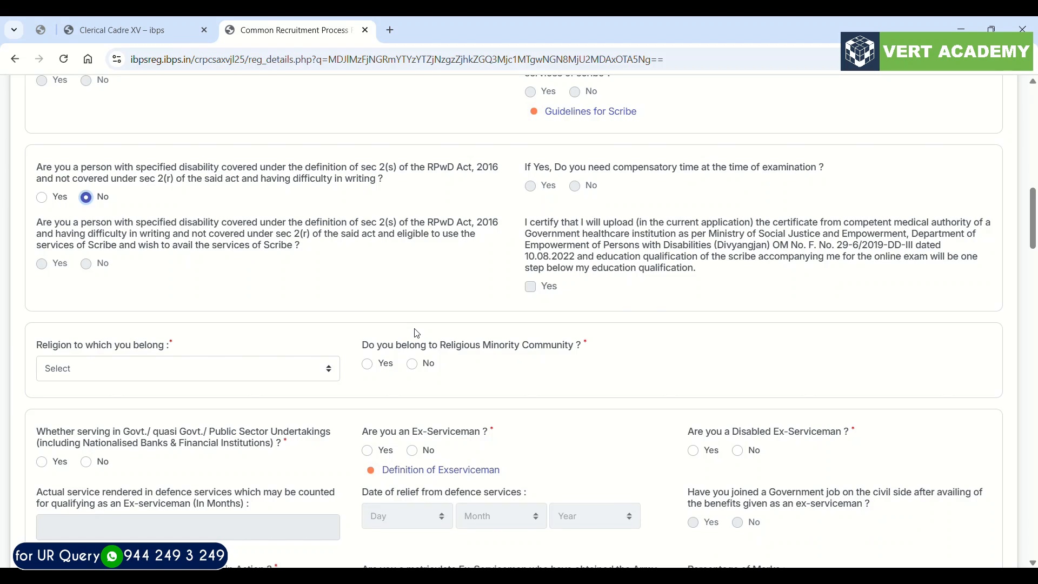
click(277, 371)
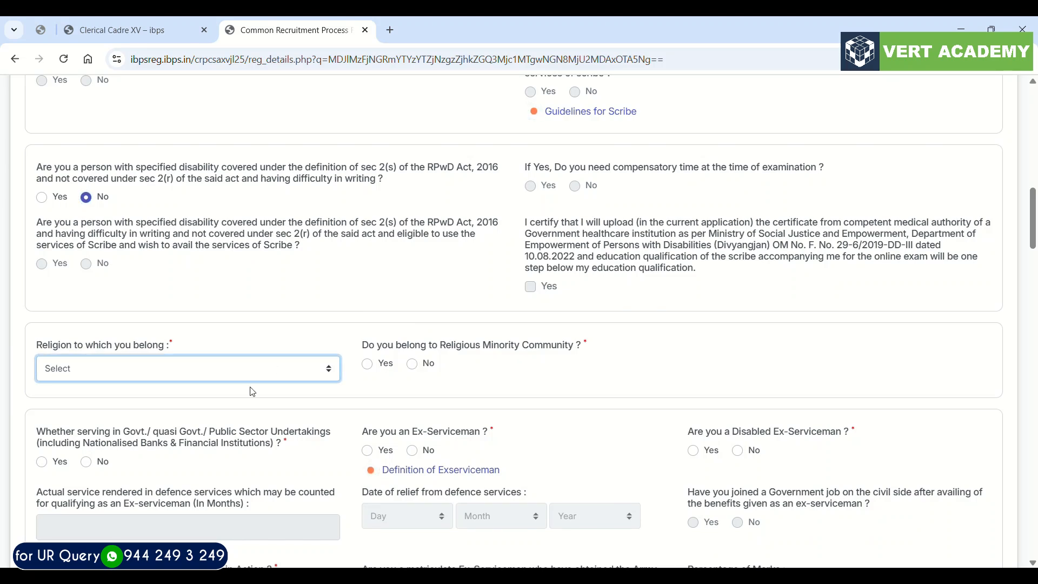
click(202, 435)
click(413, 364)
Answer No to serving in Govt. or Public Sector Undertakings, being an Ex-Serviceman, and being a Disabled Ex-Serviceman.
scroll(416, 368, down, 2)
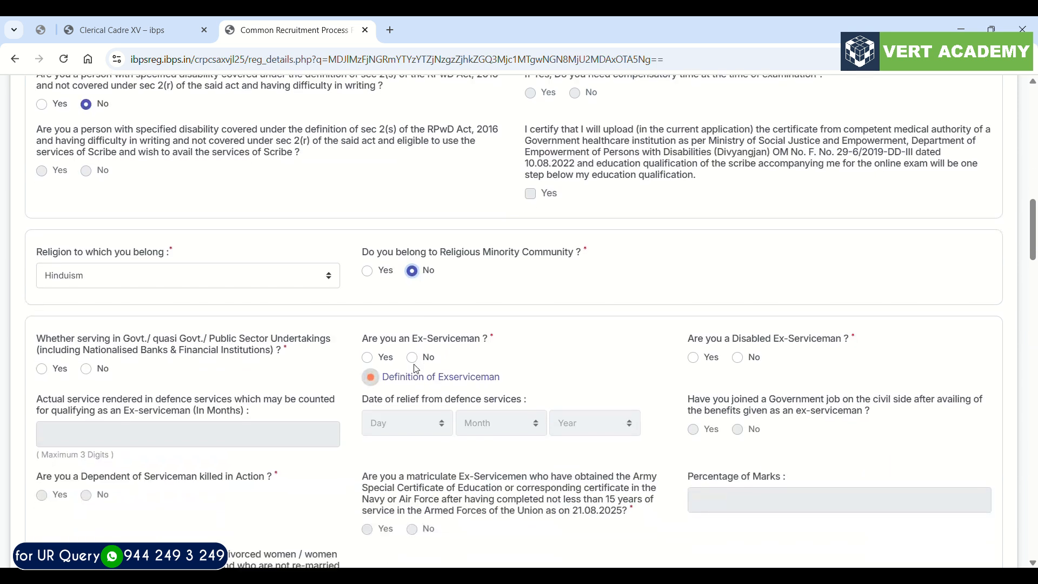
click(86, 369)
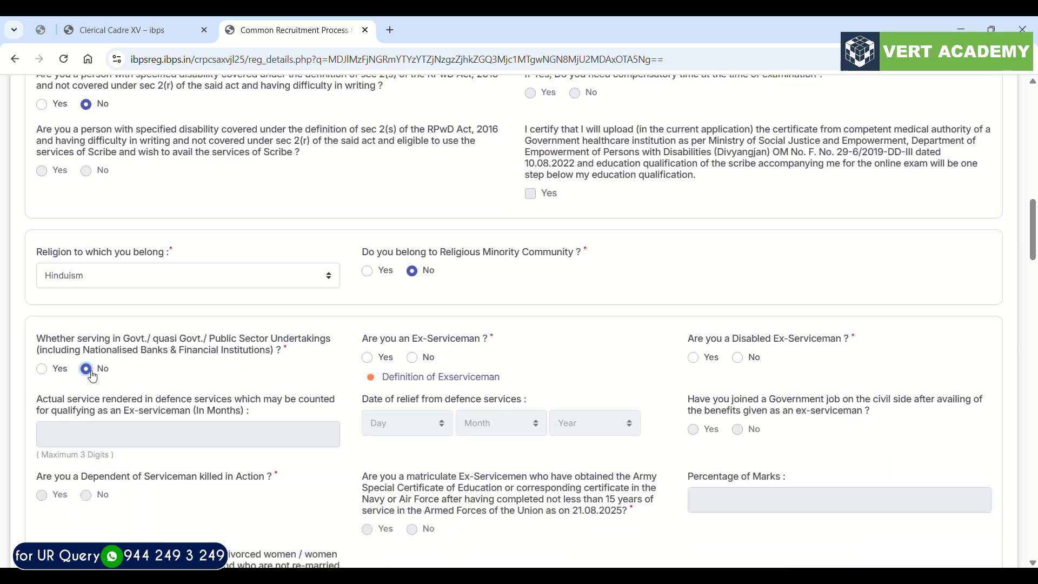
click(413, 358)
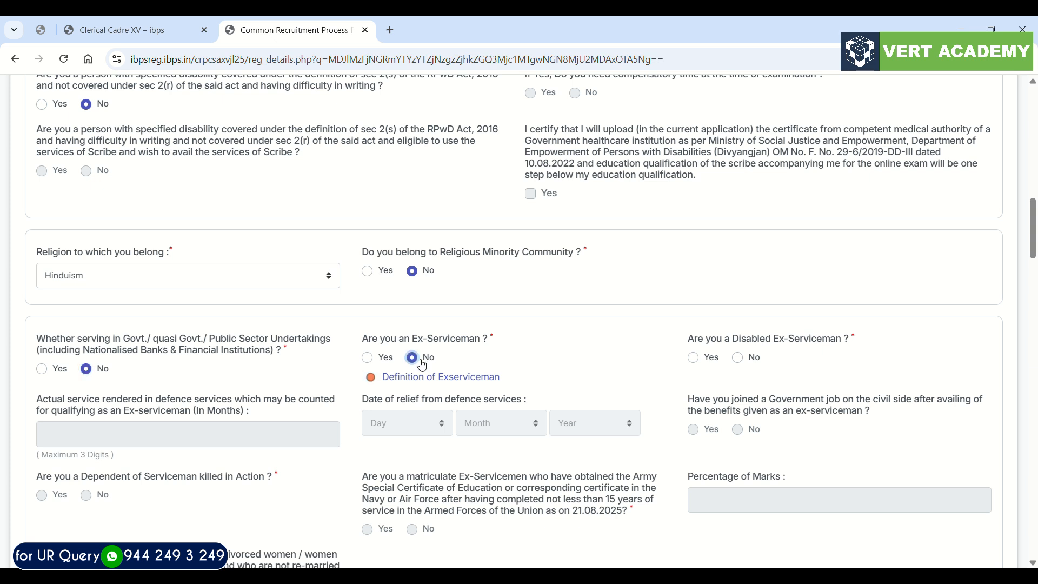
click(739, 359)
Answer No to being a dependent of a serviceman killed in action and No to the widow / divorced women relaxation.
scroll(738, 363, down, 1)
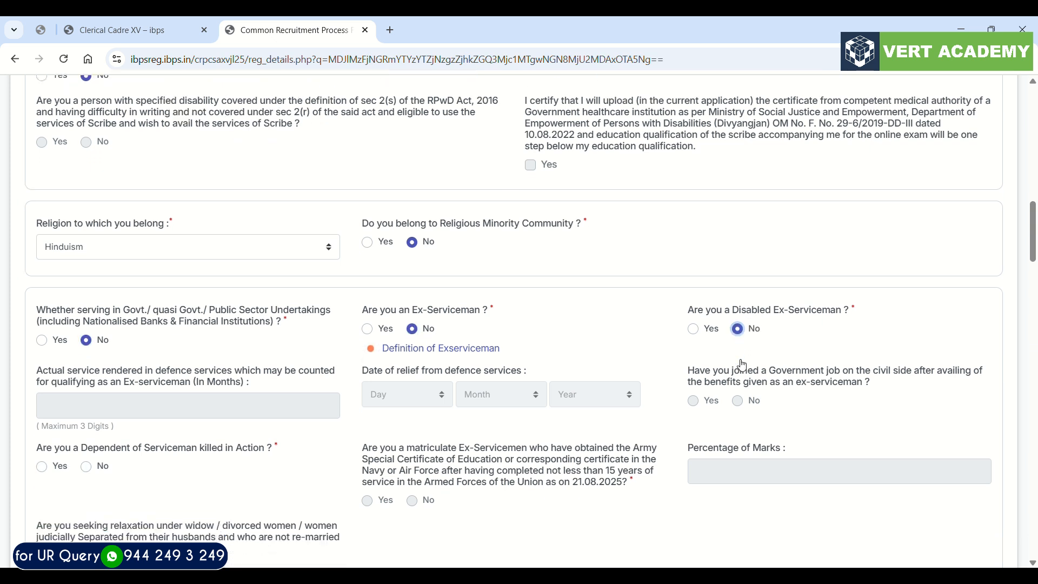
scroll(734, 379, down, 2)
scroll(732, 409, down, 1)
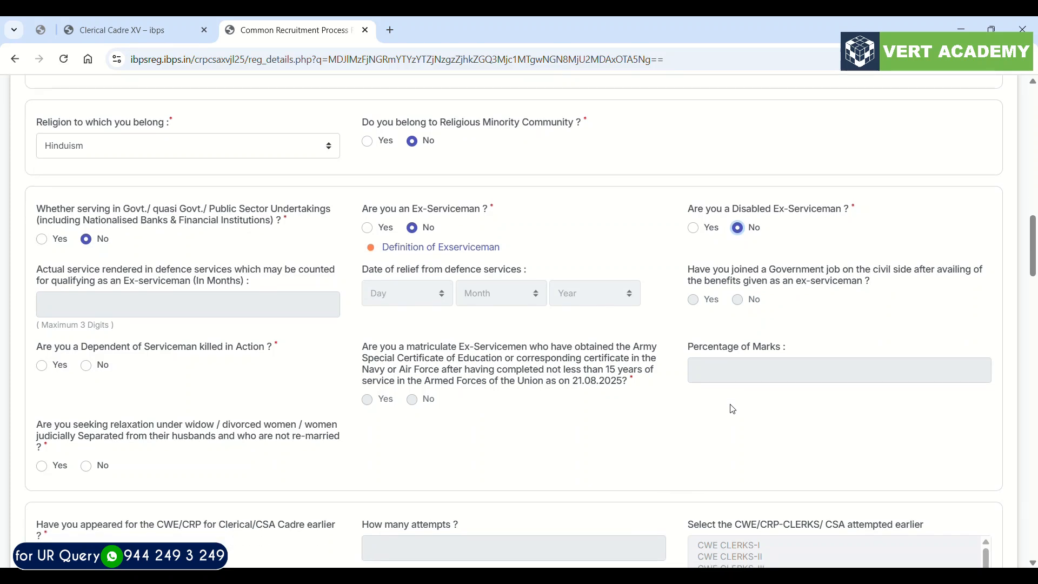
click(88, 369)
scroll(89, 373, down, 1)
click(90, 416)
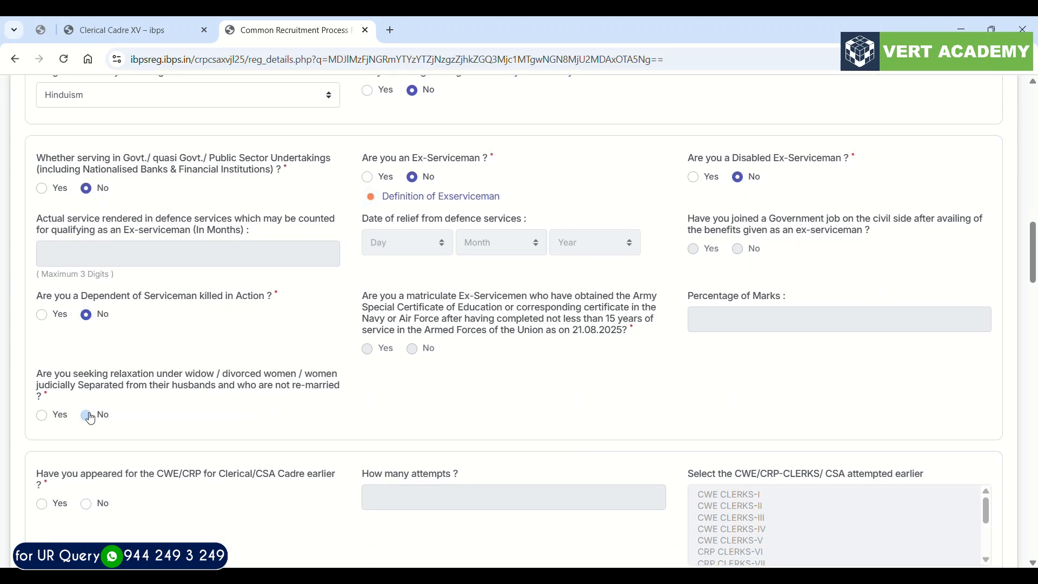
Answer Yes to having appeared for the CWE/CRP for Clerical/CSA Cadre earlier.
scroll(91, 419, down, 2)
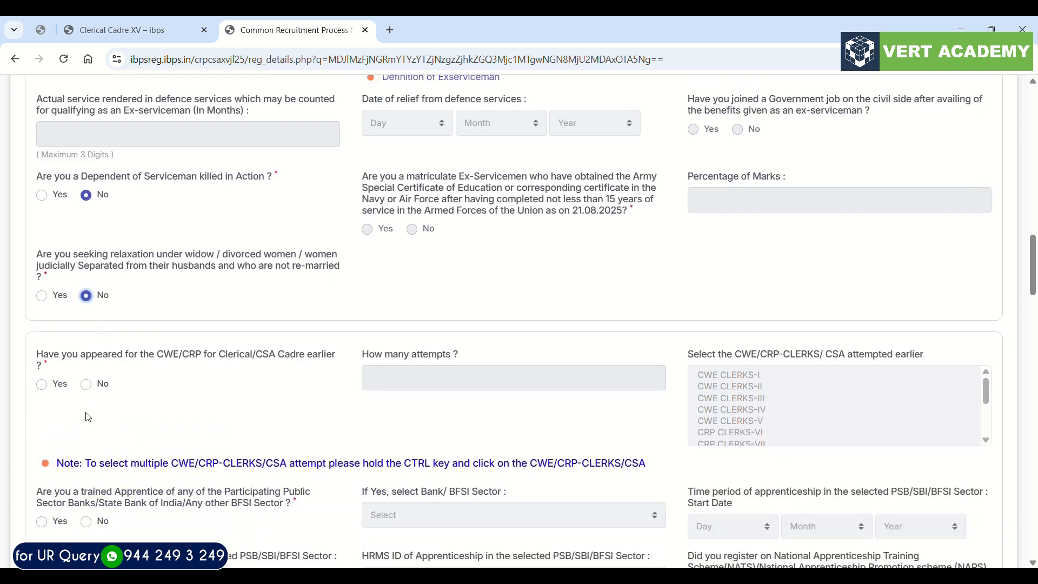
click(49, 388)
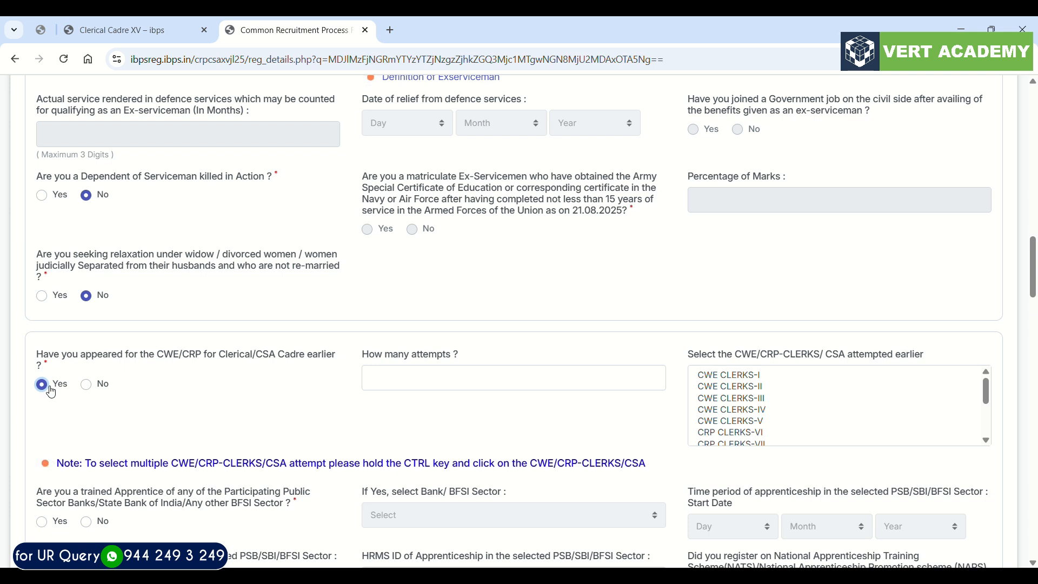
scroll(52, 392, down, 1)
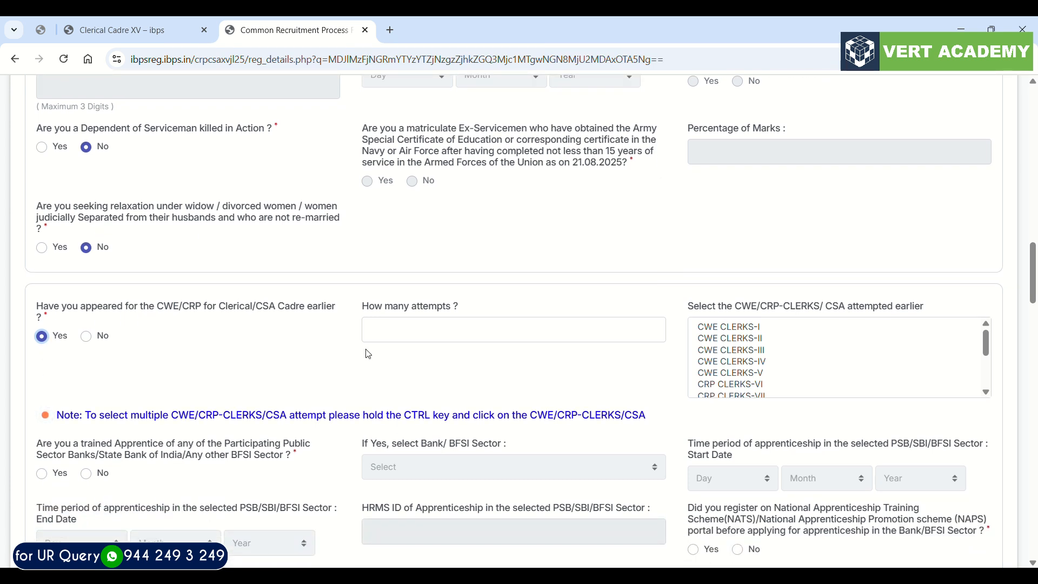
Enter 5 attempts and select CRP CLERKS-IX, XI, XII, XIII and CRP CSA-XIV as the exams attempted earlier.
click(380, 345)
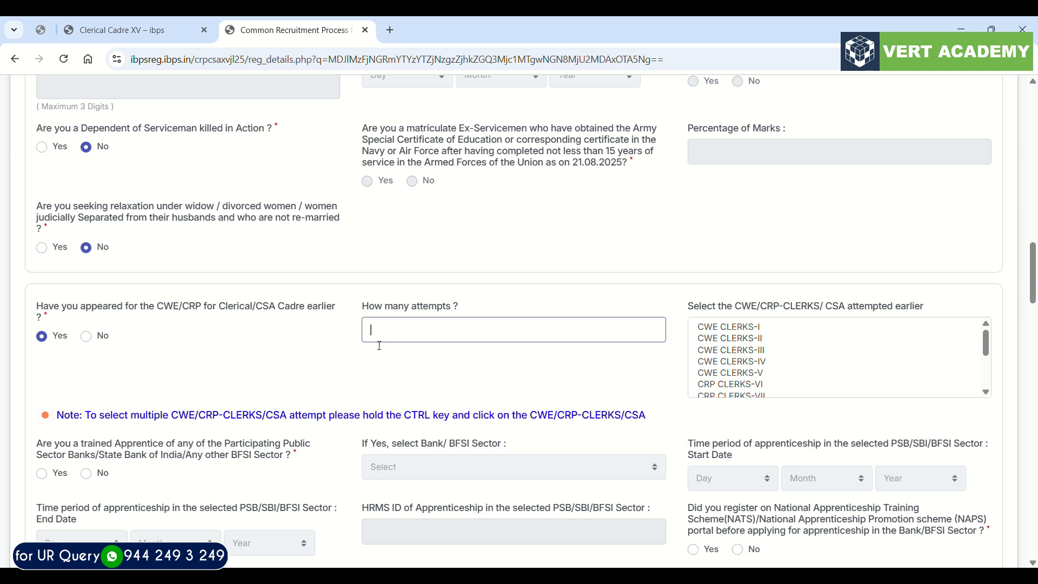
text(5)
scroll(379, 345, down, 1)
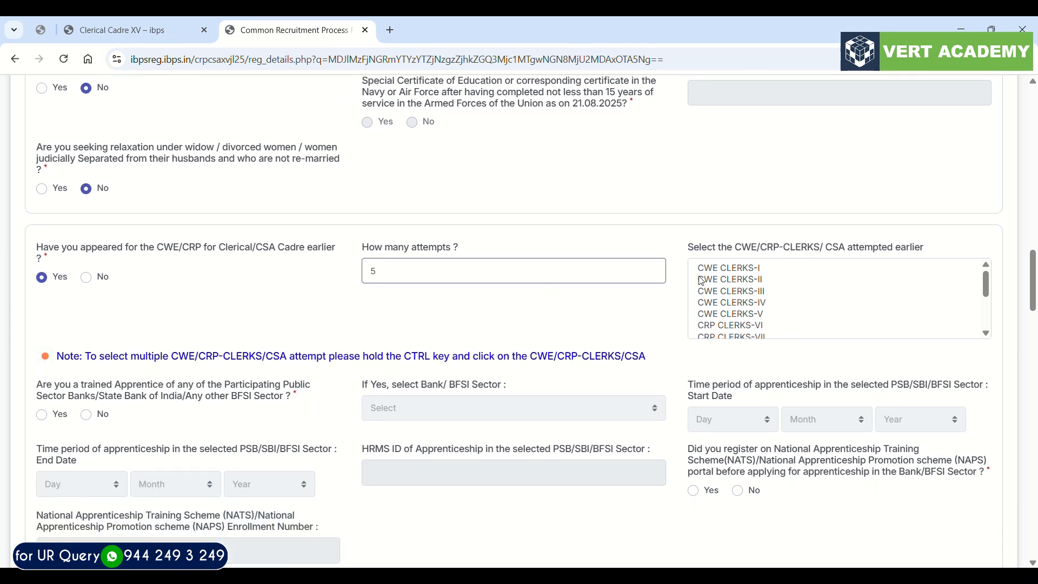
click(987, 333)
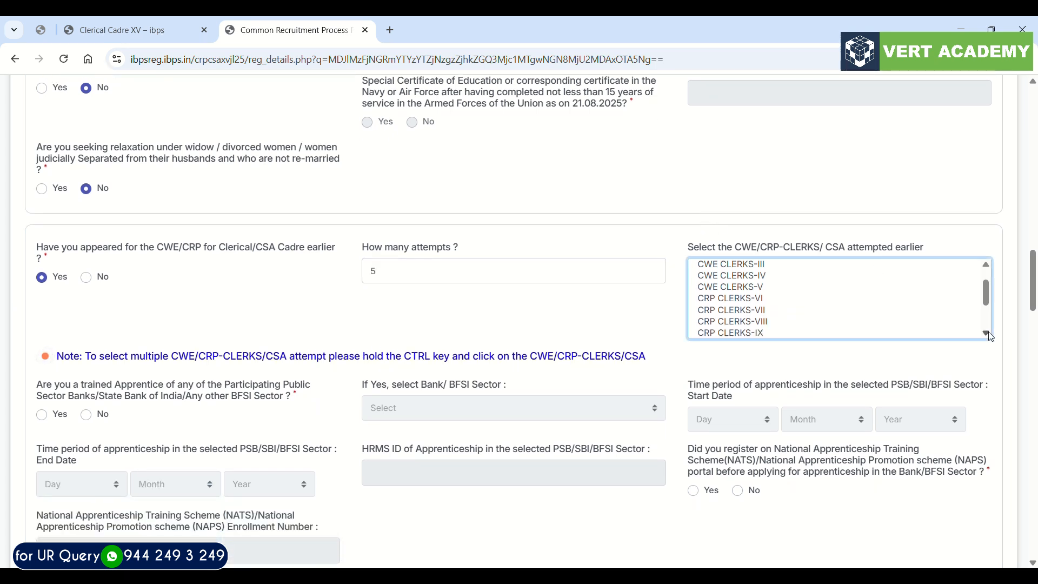
scroll(991, 336, down, 2)
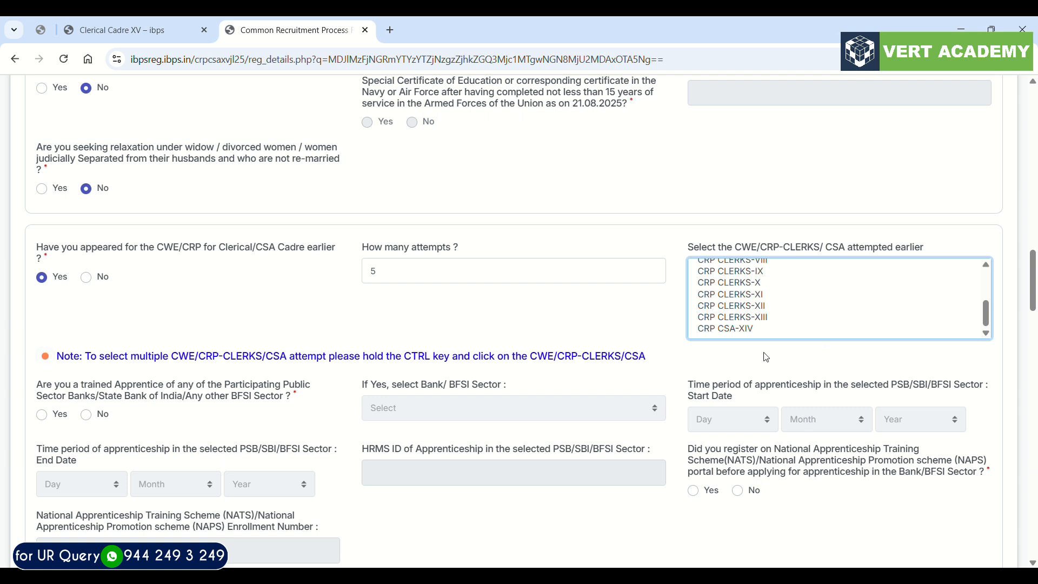
click(725, 331)
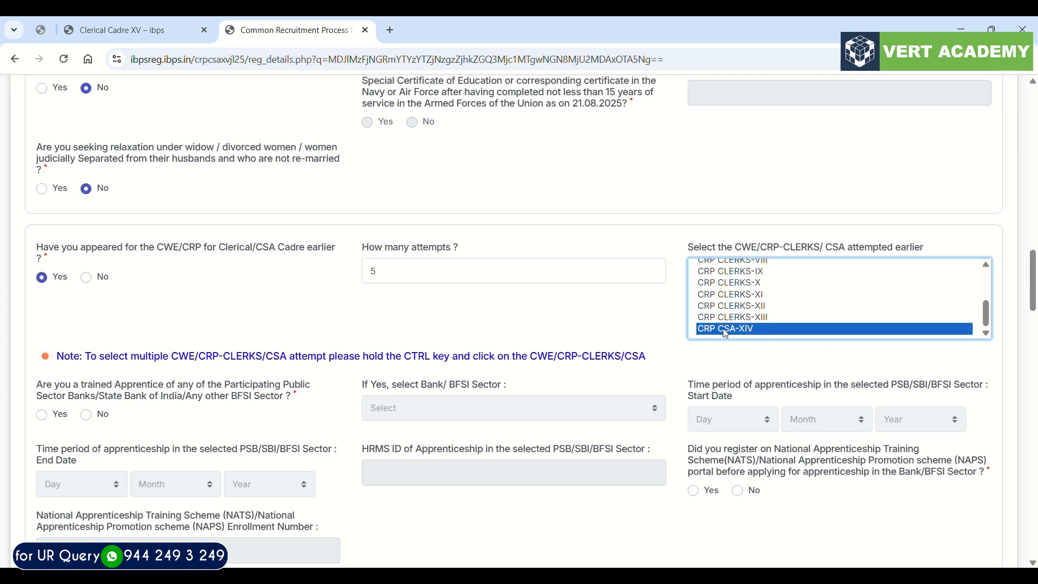
ctrl+click(721, 317)
ctrl+click(721, 307)
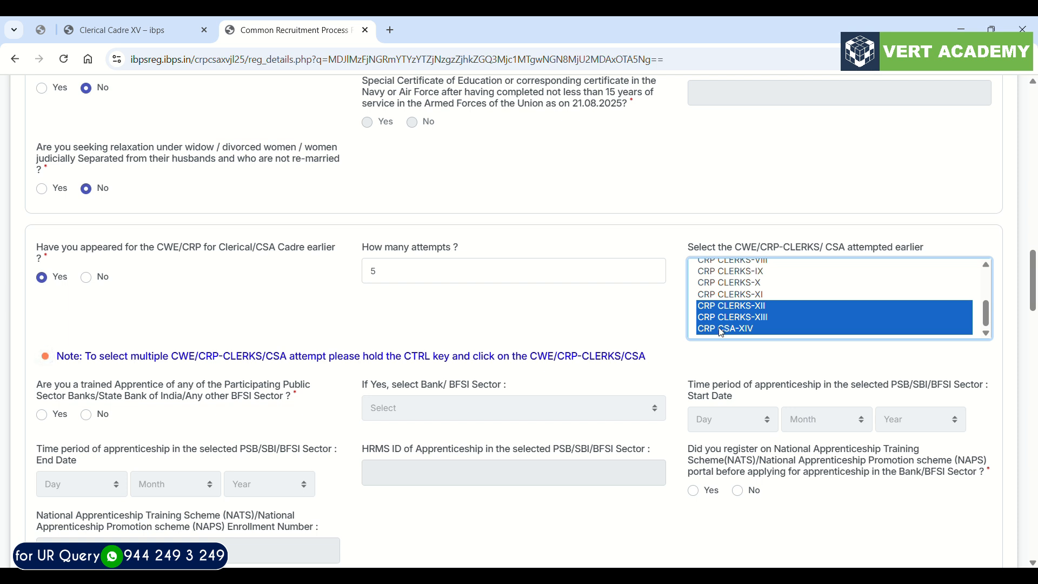
ctrl+click(725, 297)
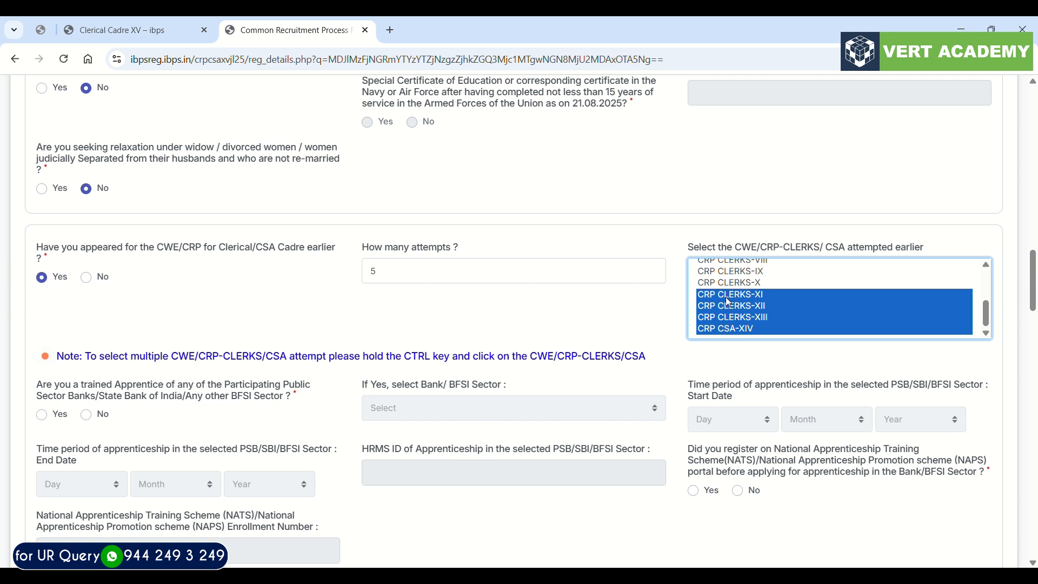
ctrl+click(726, 272)
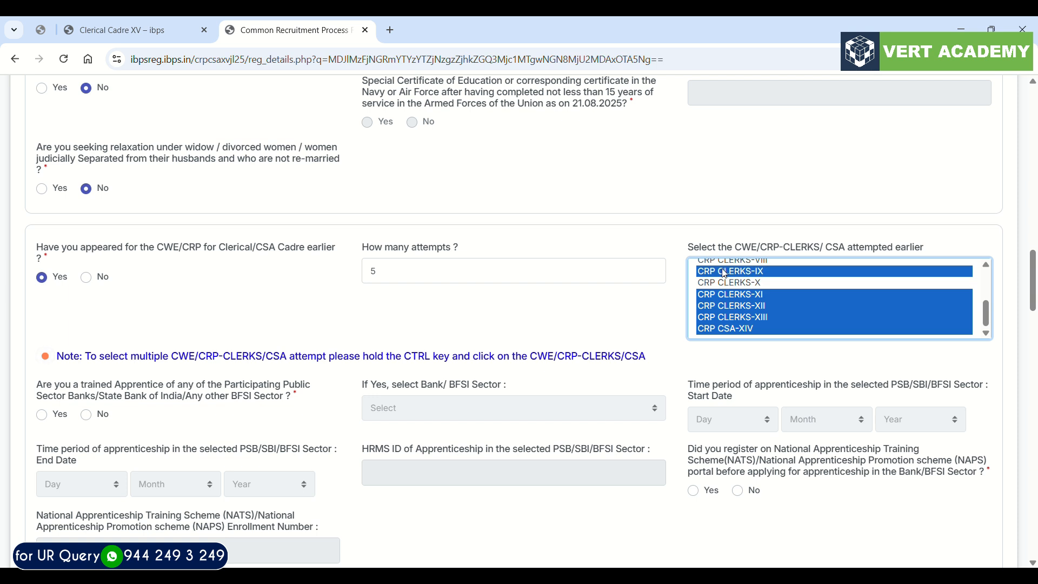
Answer No to being a trained Apprentice of a bank/BFSI Sector and No to having registered on the NATS/NAPS portal.
scroll(725, 274, down, 2)
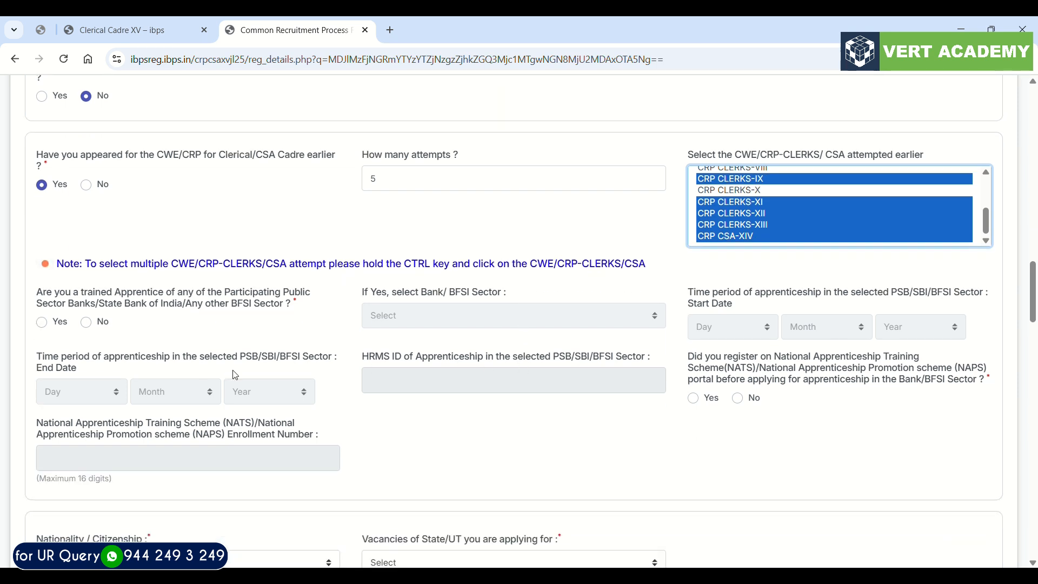
click(90, 330)
scroll(86, 327, down, 1)
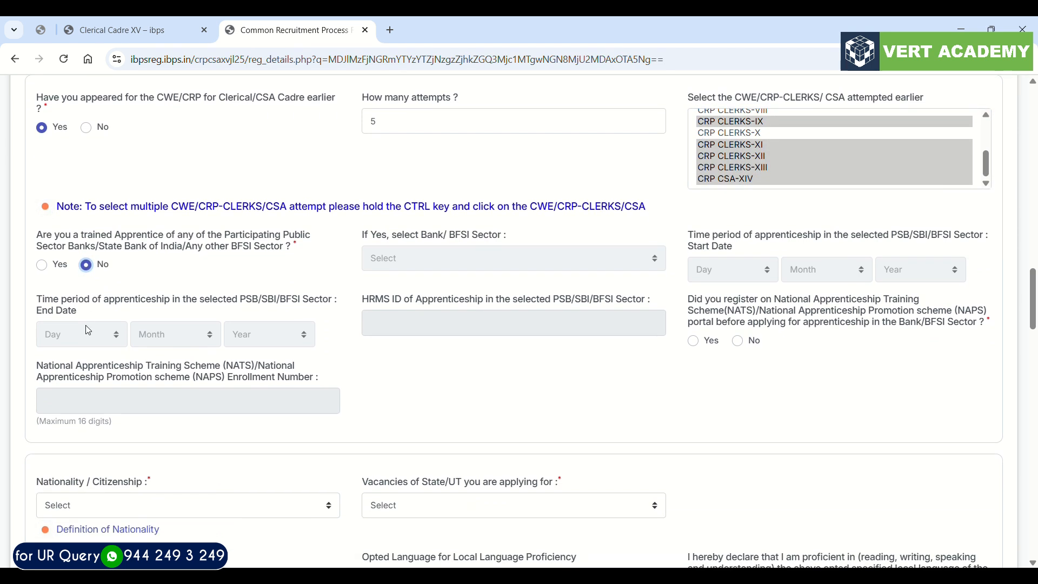
click(750, 346)
scroll(751, 346, down, 1)
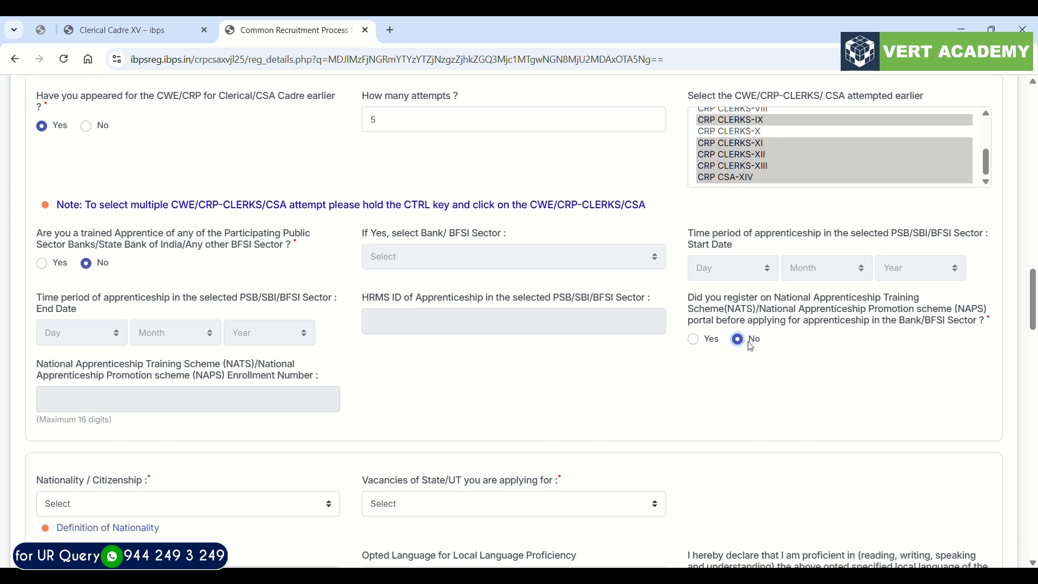
Set the nationality to Indian and the State/UT vacancies applied for to Tamil Nadu.
scroll(750, 346, down, 2)
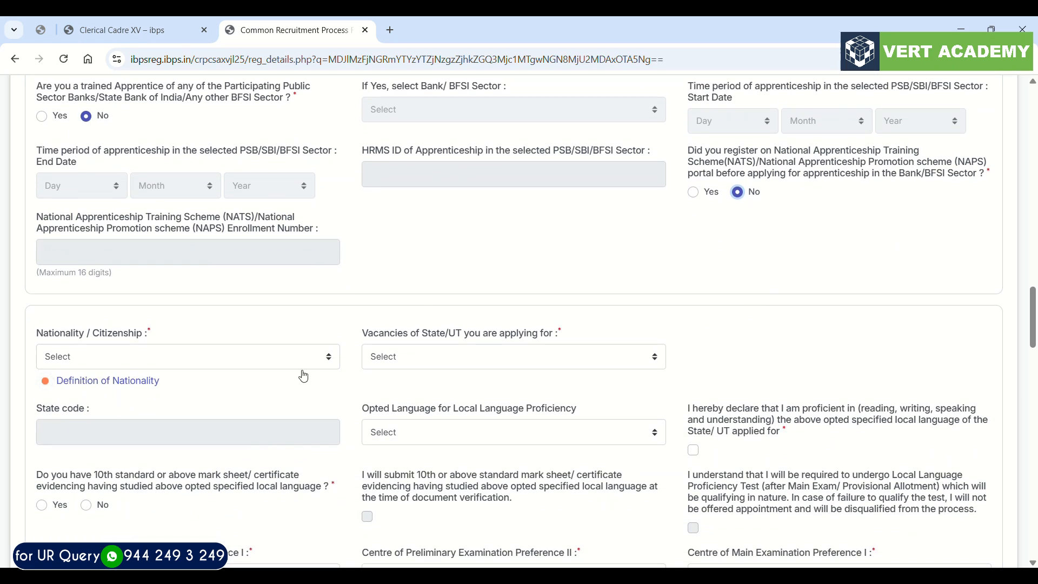
click(302, 362)
click(244, 399)
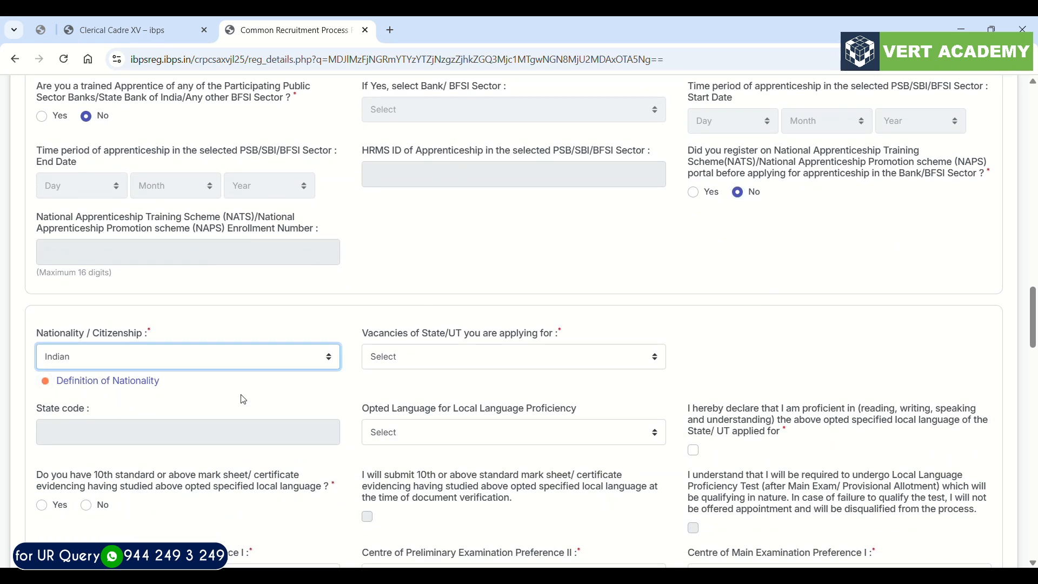
click(392, 356)
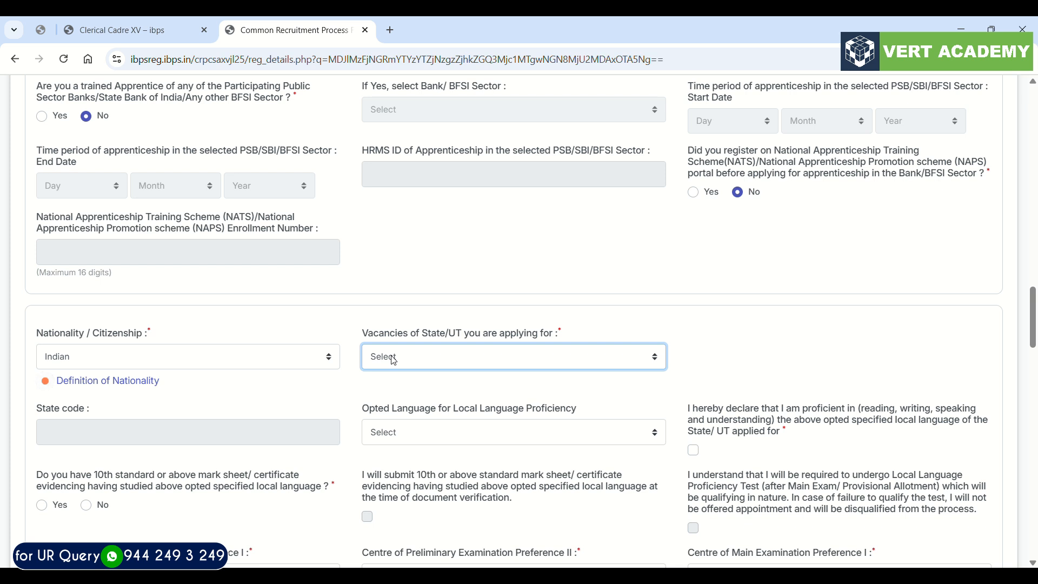
key(t)
Declare proficiency in the opted local language, and confirm having and submitting the 10th standard or above mark sheet as evidence.
scroll(356, 390, down, 1)
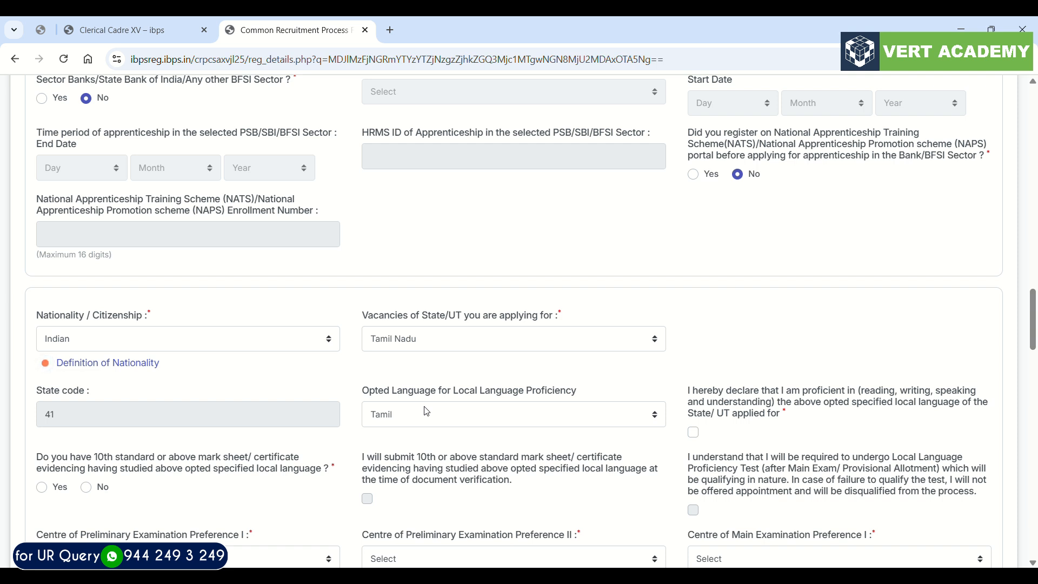
click(693, 433)
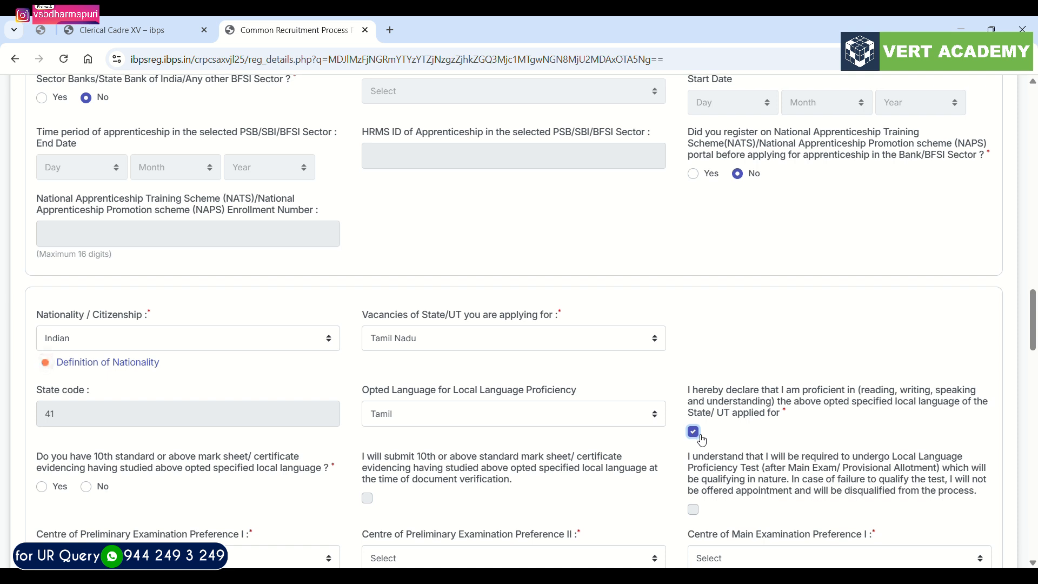
scroll(702, 440, down, 1)
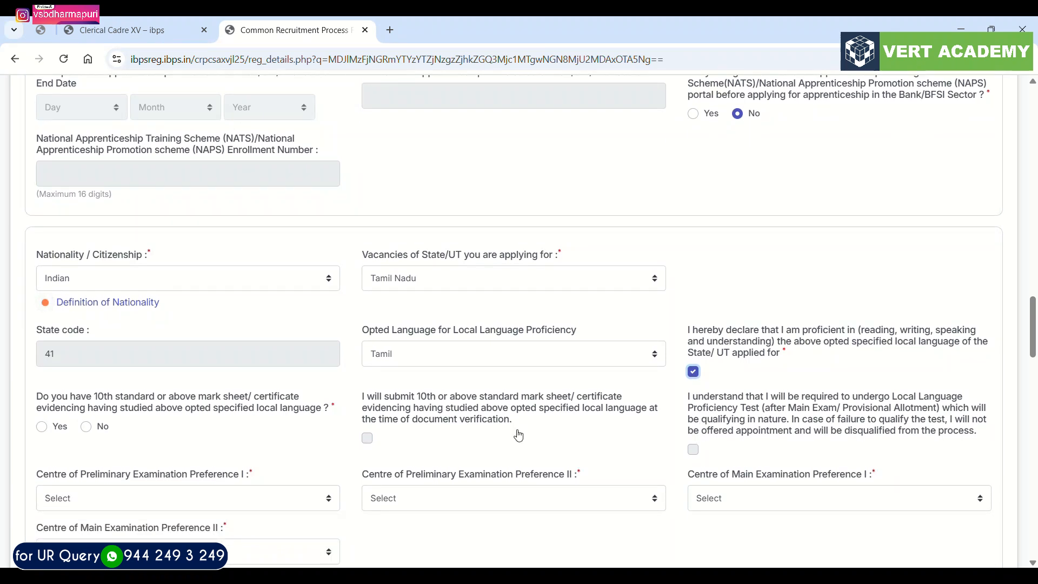
click(44, 430)
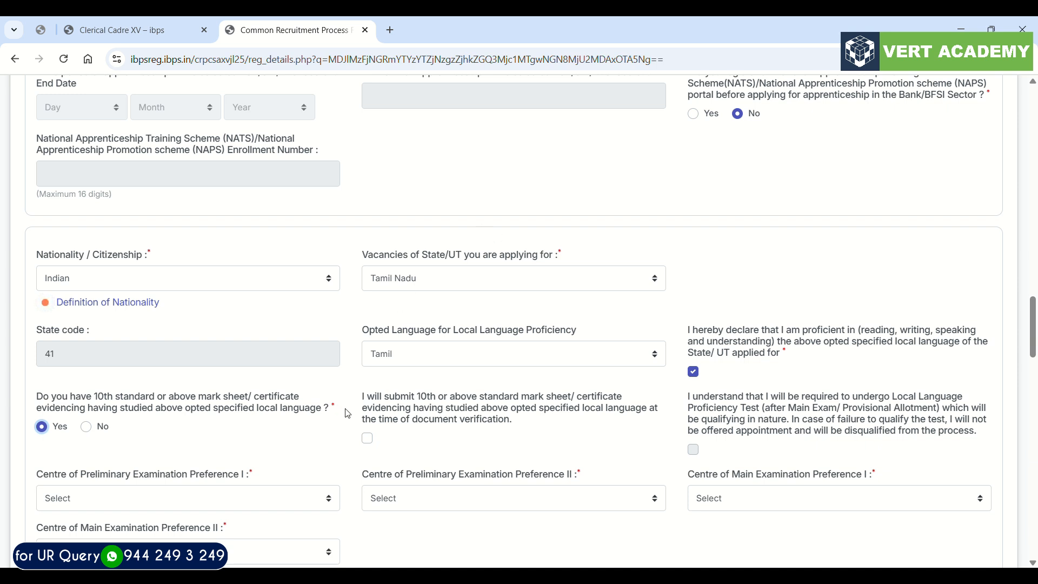
click(367, 437)
Set the preliminary examination centres to Dharampuri as Preference I and Salem as Preference II.
scroll(362, 500, down, 1)
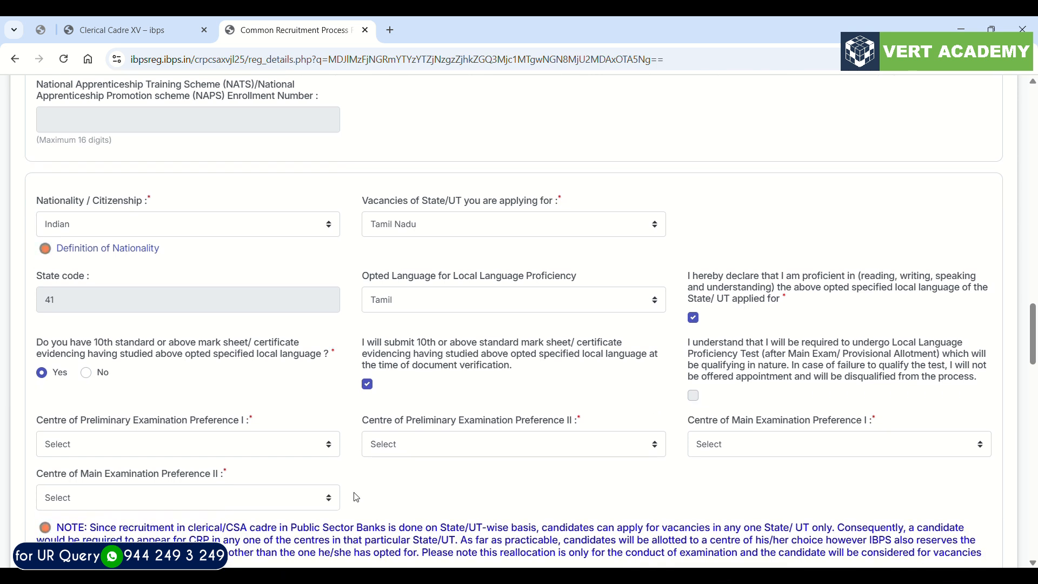
click(228, 444)
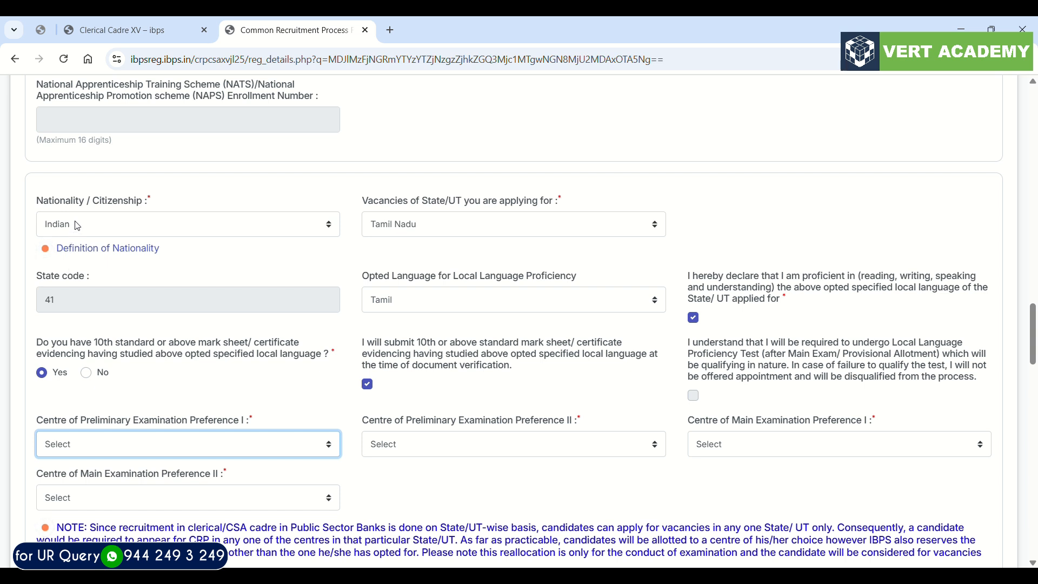
key(d)
key(Tab)
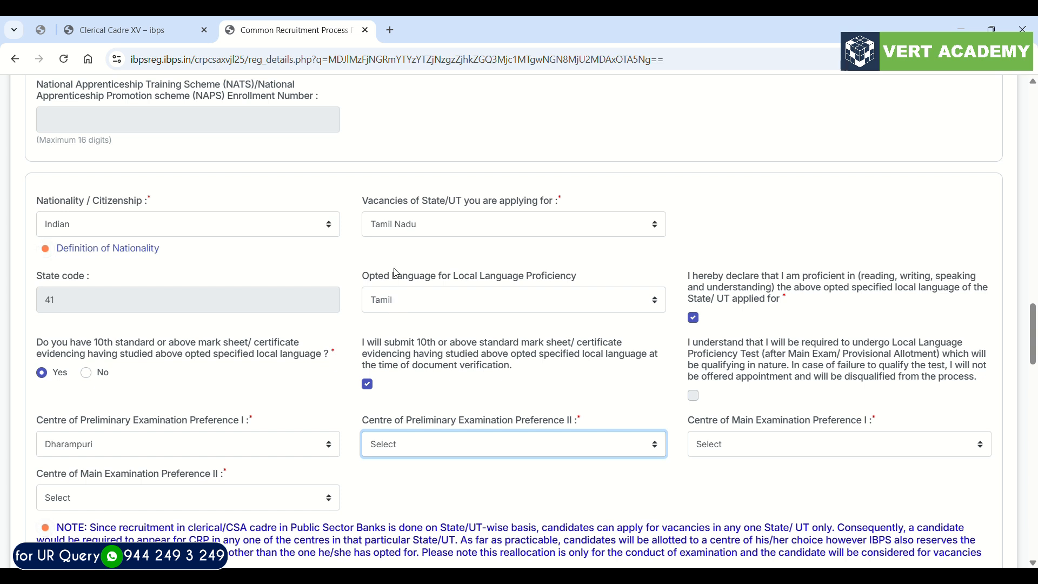
key(d)
key(s)
Set the main examination centres to Salem as Preference I and Namakkal as Preference II.
click(707, 452)
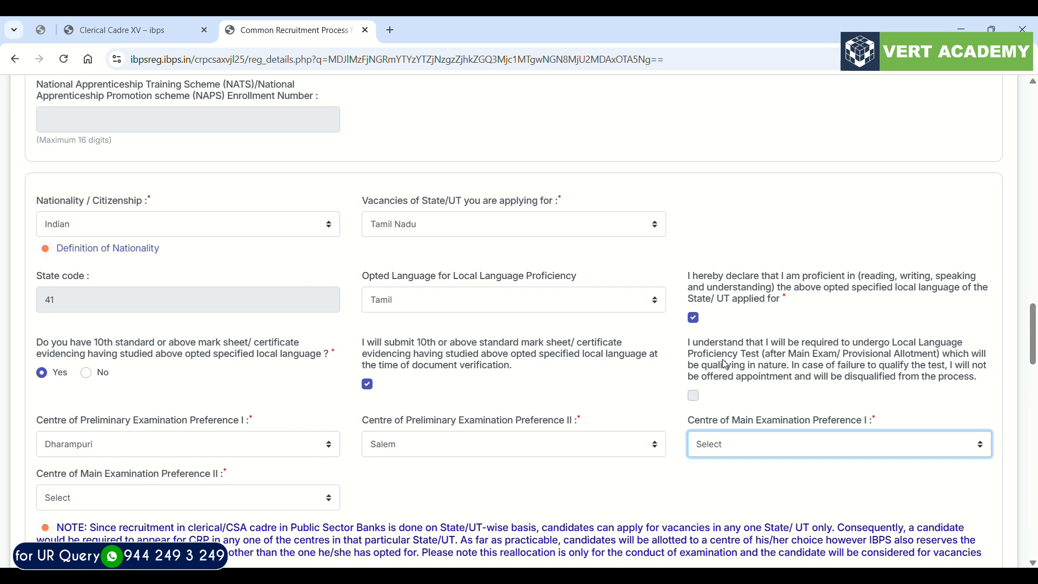
click(227, 500)
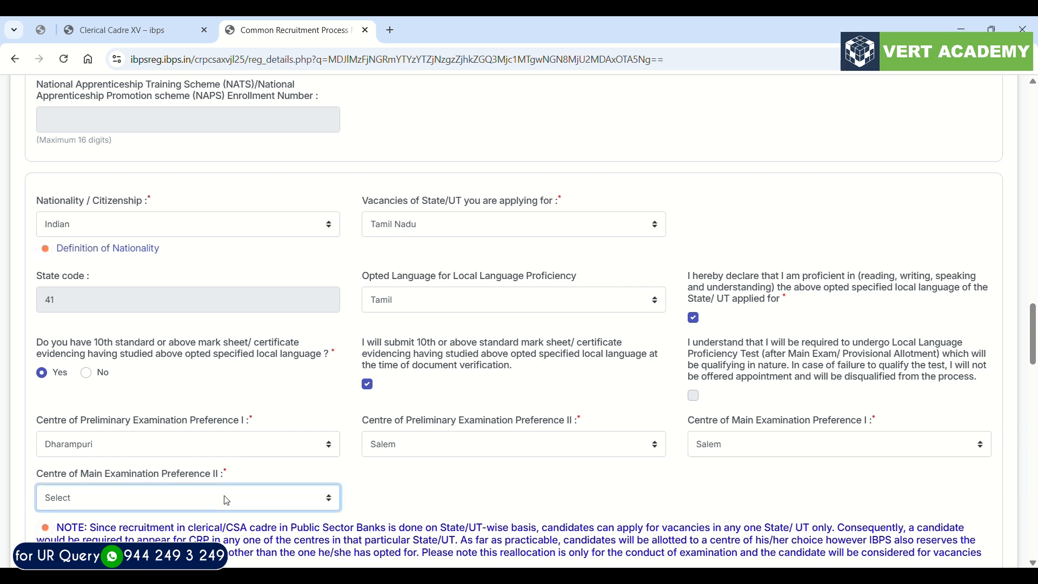
click(133, 405)
scroll(244, 429, down, 2)
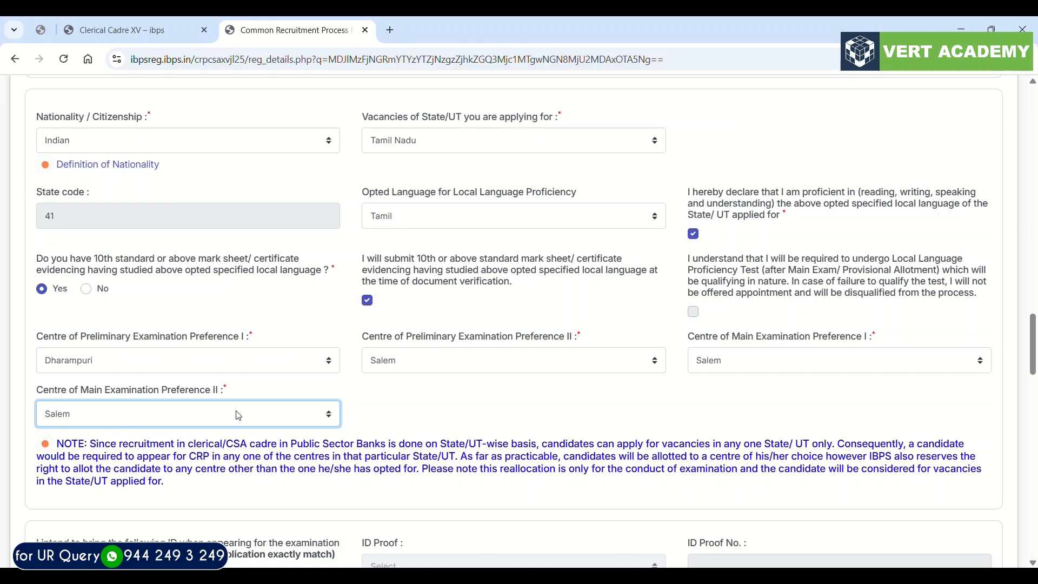
click(153, 317)
Confirm the ID name-match declaration, choose Permanent Driving Licence as ID proof and enter the ID proof number.
scroll(319, 359, down, 2)
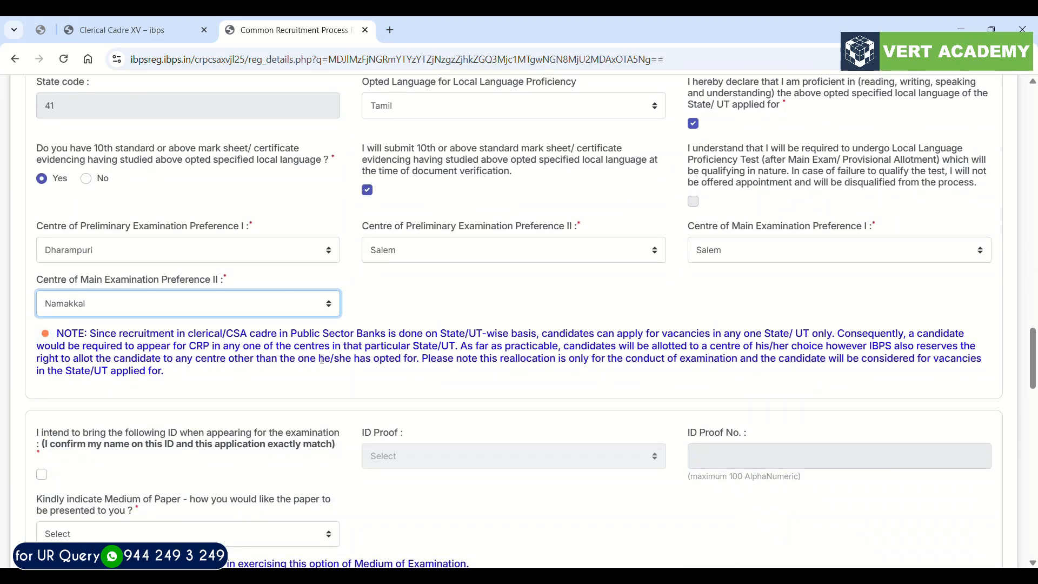
scroll(322, 359, down, 1)
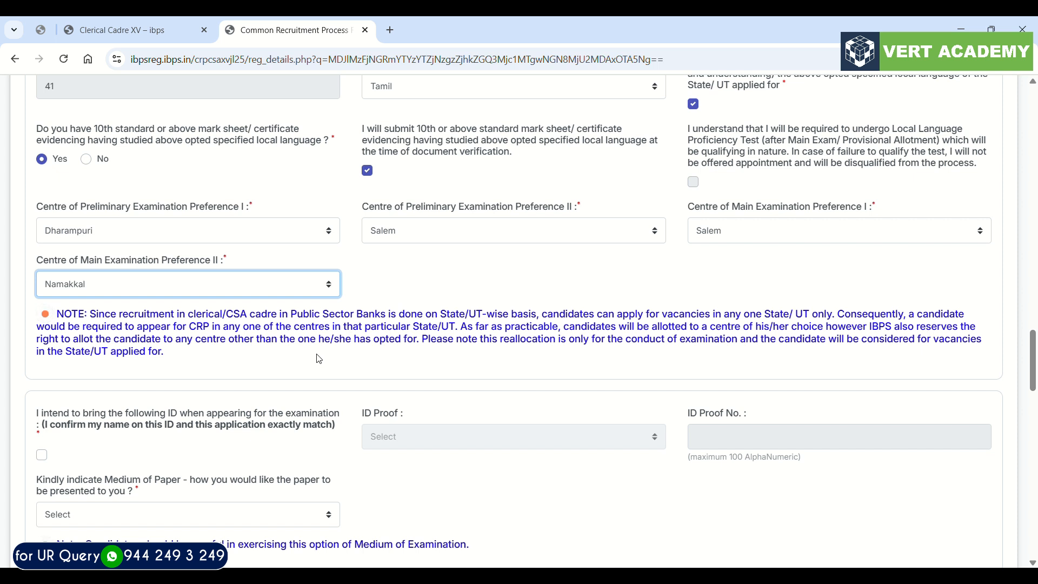
scroll(318, 359, down, 1)
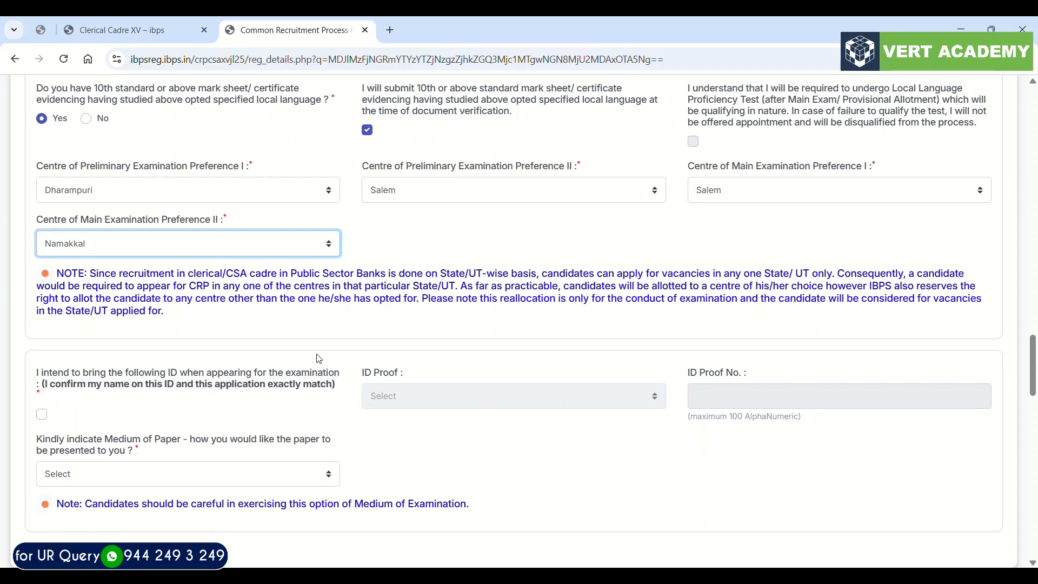
click(41, 425)
click(42, 416)
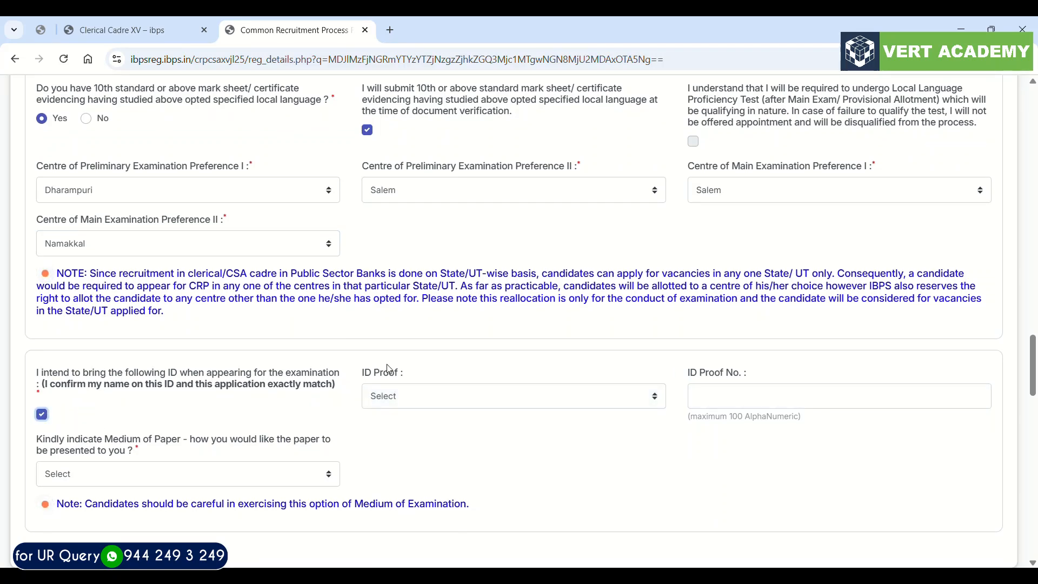
click(392, 394)
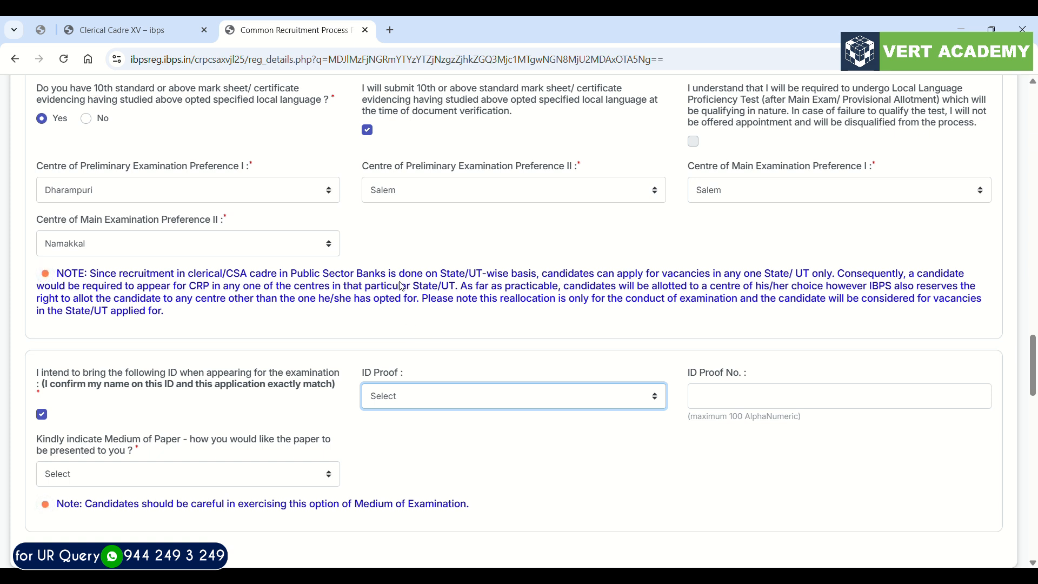
click(396, 253)
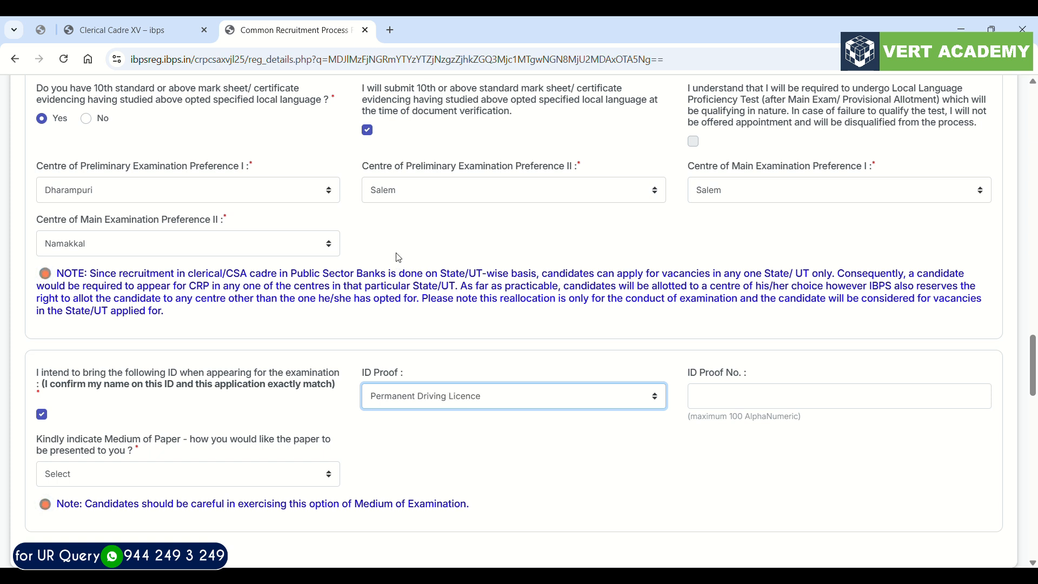
click(725, 406)
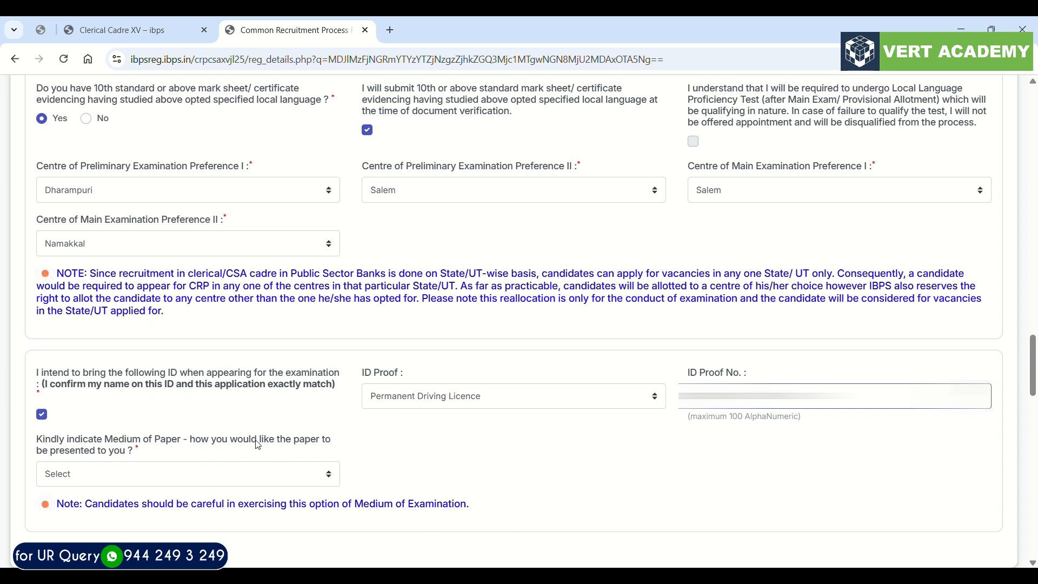
Set the medium of the paper to English and Tamil.
click(198, 478)
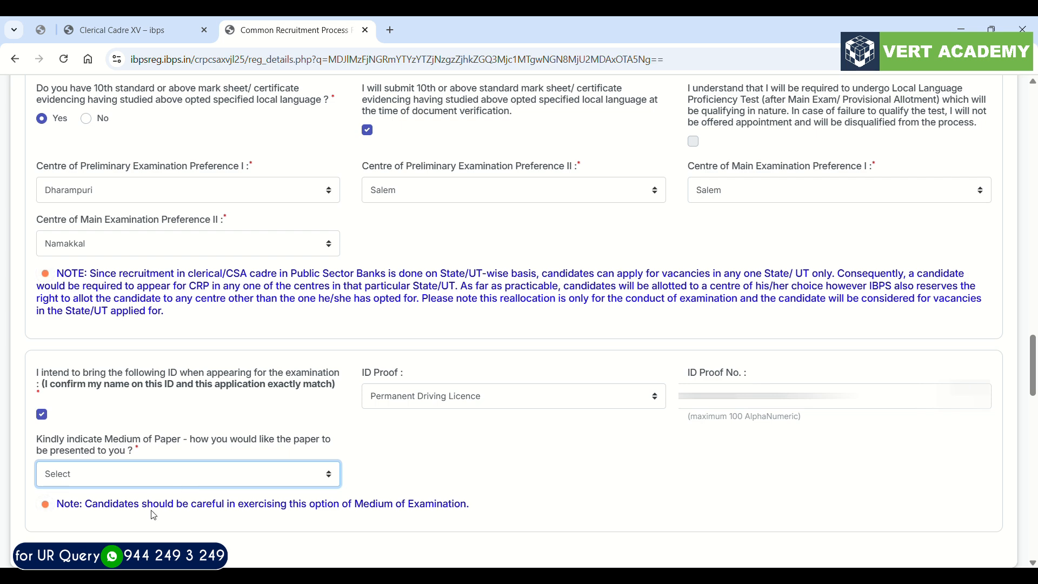
click(141, 533)
scroll(142, 533, down, 1)
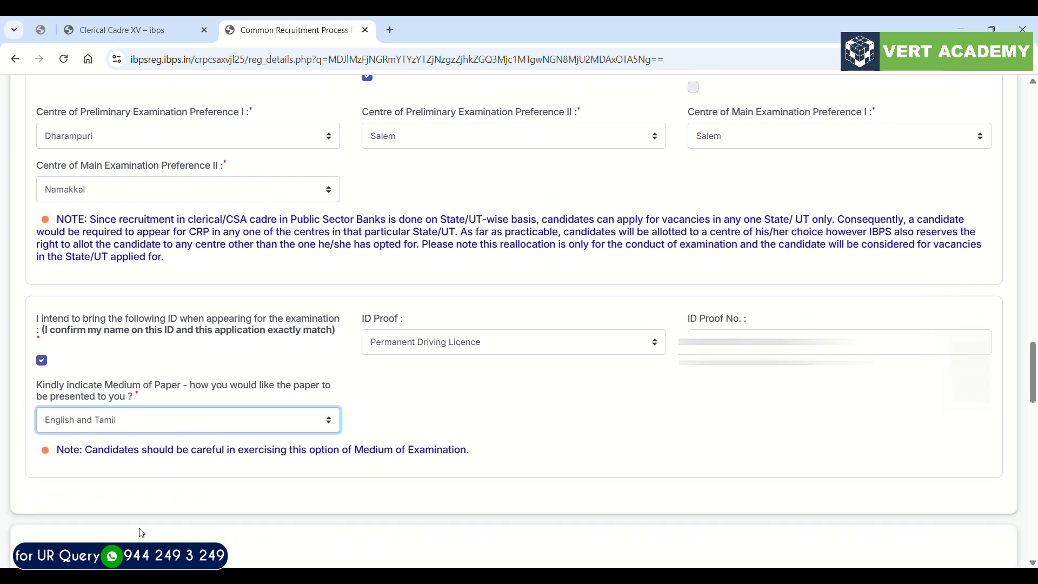
scroll(141, 533, down, 1)
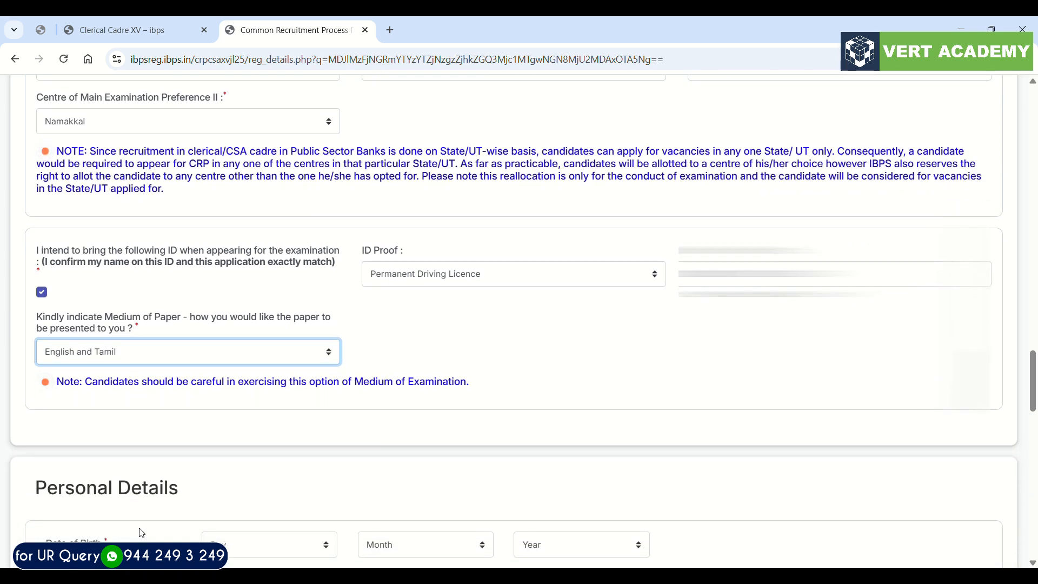
scroll(142, 532, down, 1)
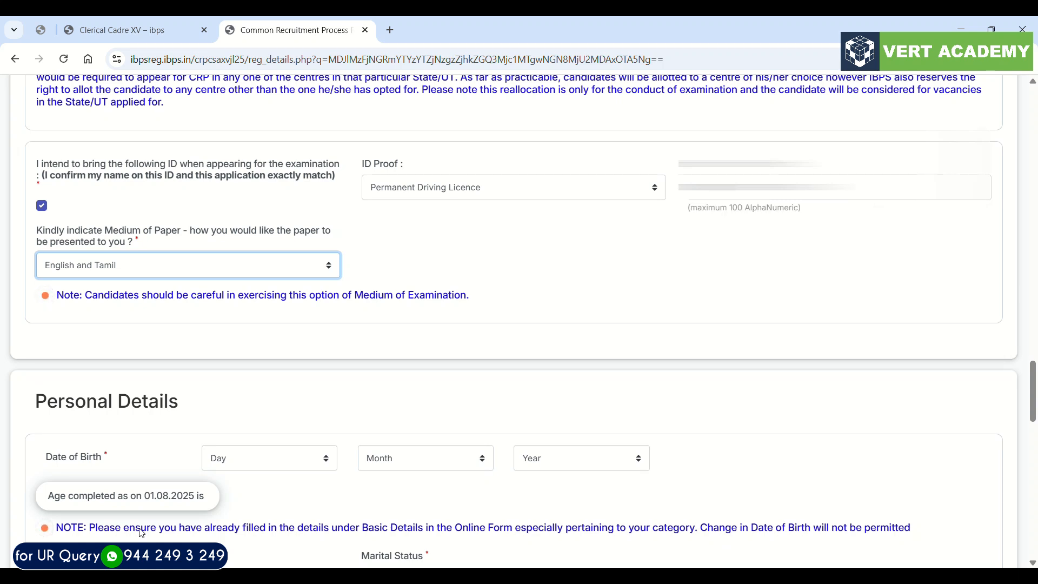
Enter the candidate's date of birth in the personal details and accept the year-of-birth notice.
click(219, 467)
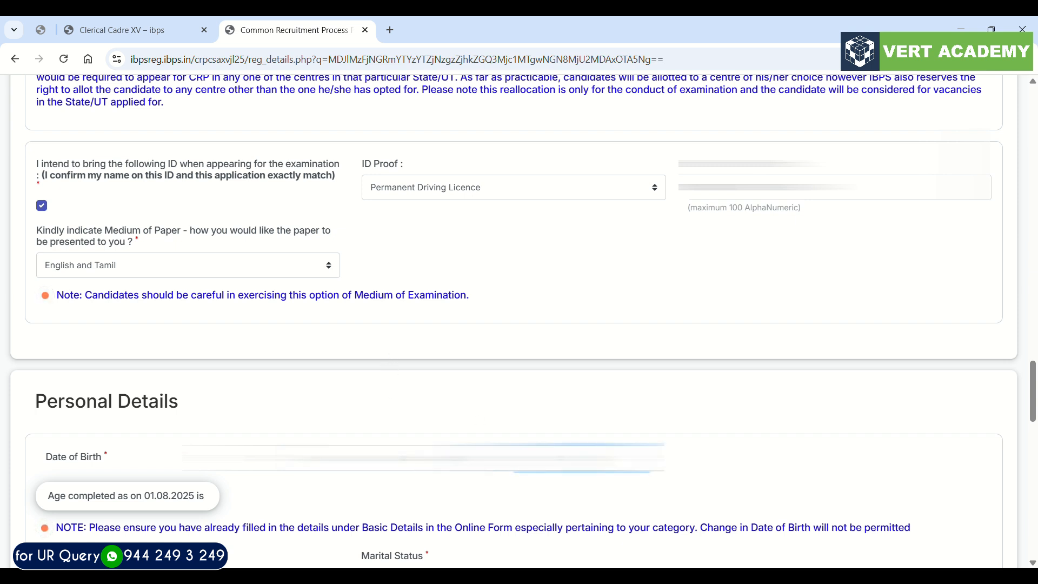
click(581, 458)
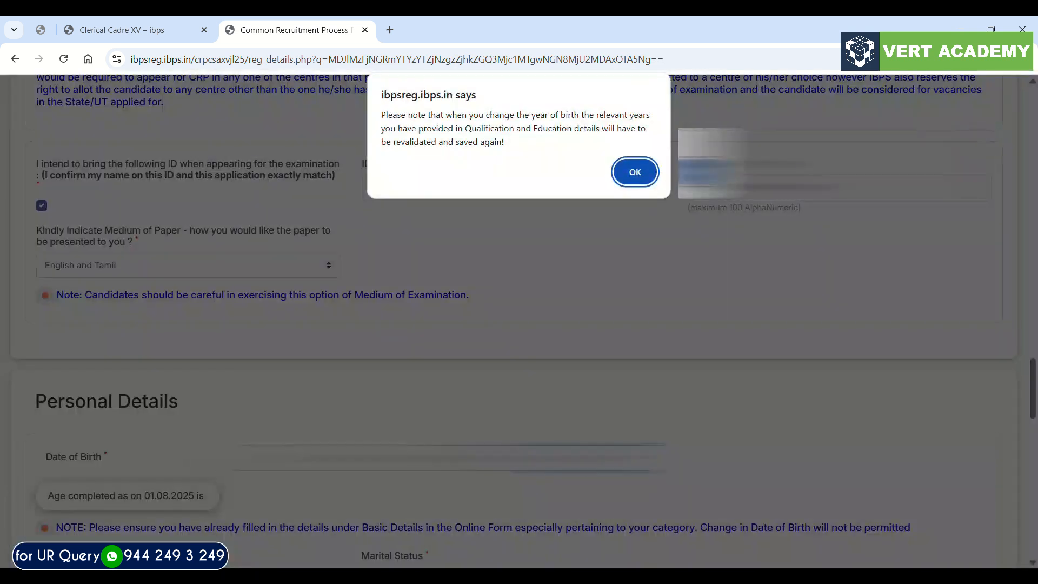
click(634, 172)
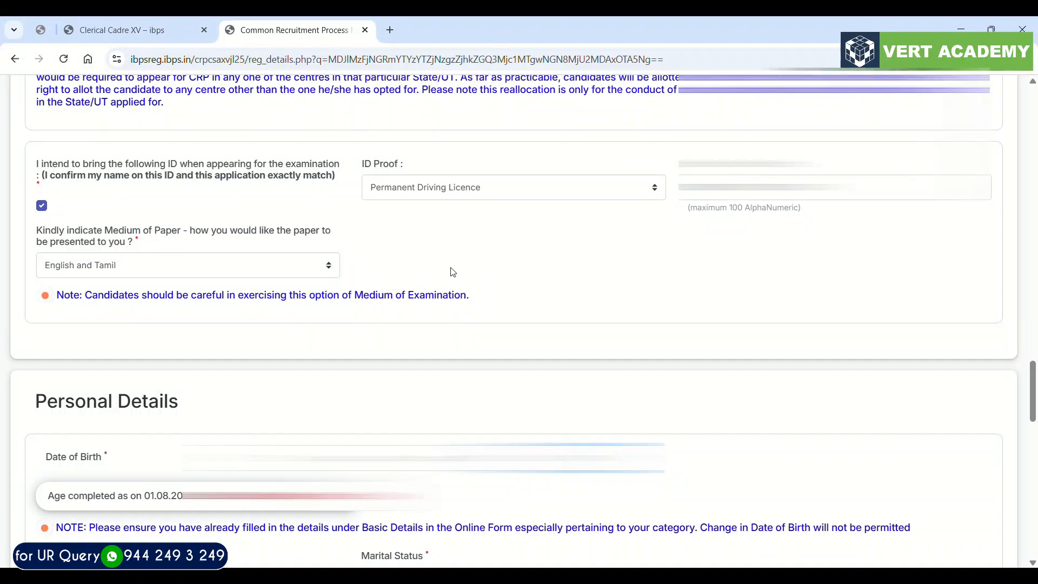
Set the gender to Male, the marital status to Unmarried and the consent to Aadhaar verification to No.
scroll(514, 271, down, 3)
scroll(513, 325, down, 2)
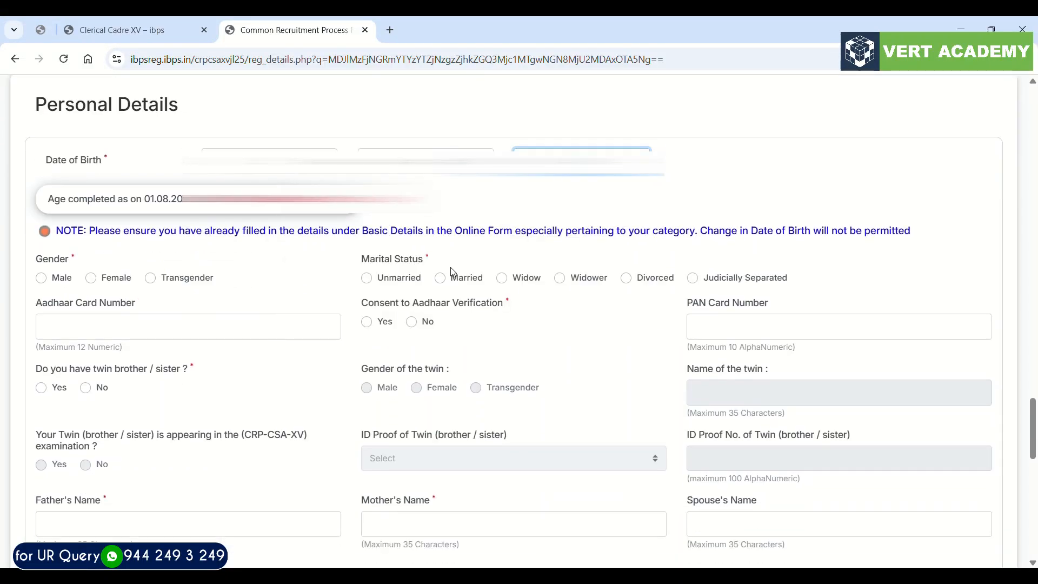
click(42, 279)
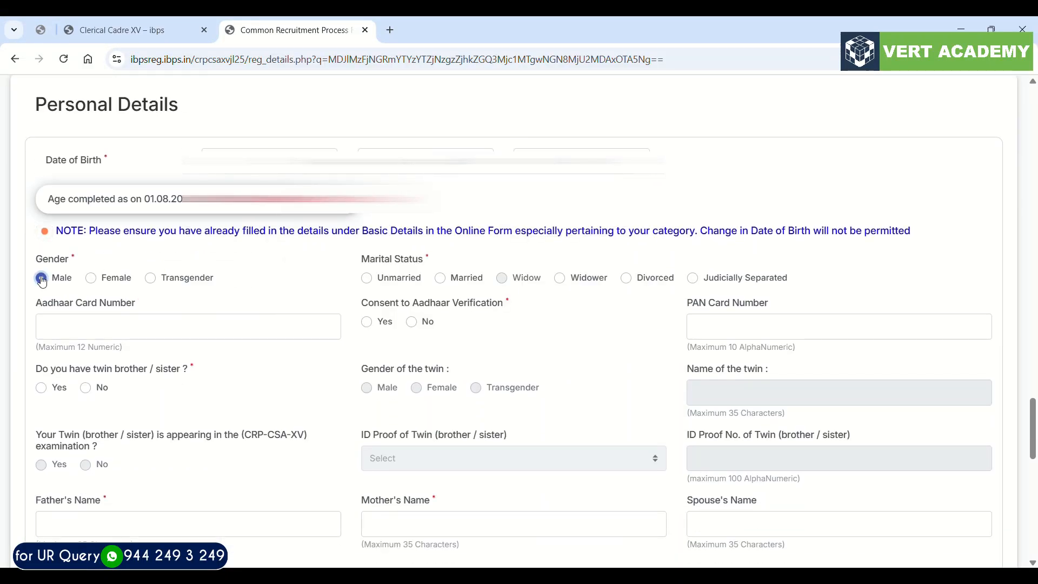
click(367, 278)
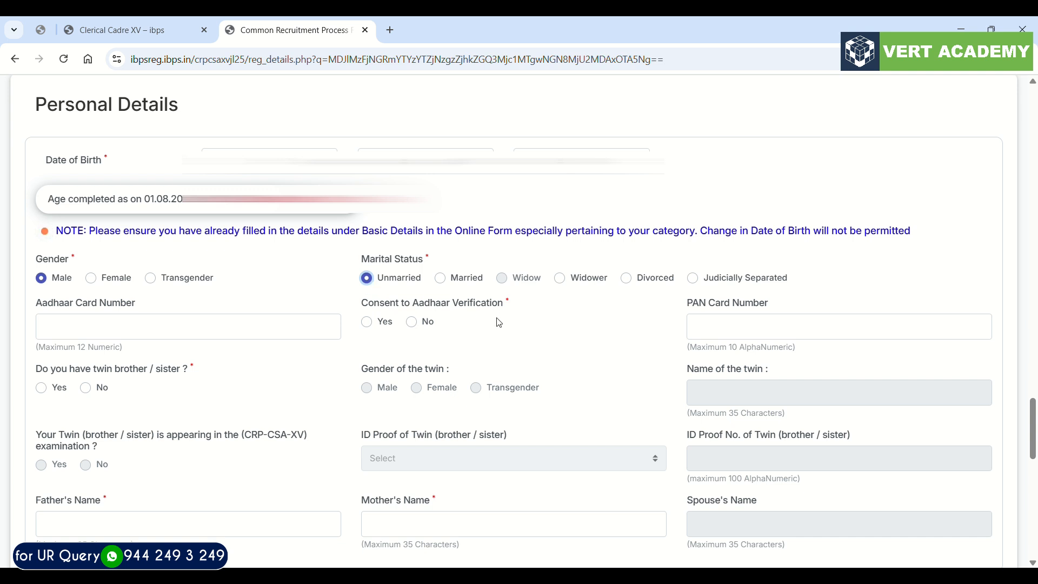
click(420, 325)
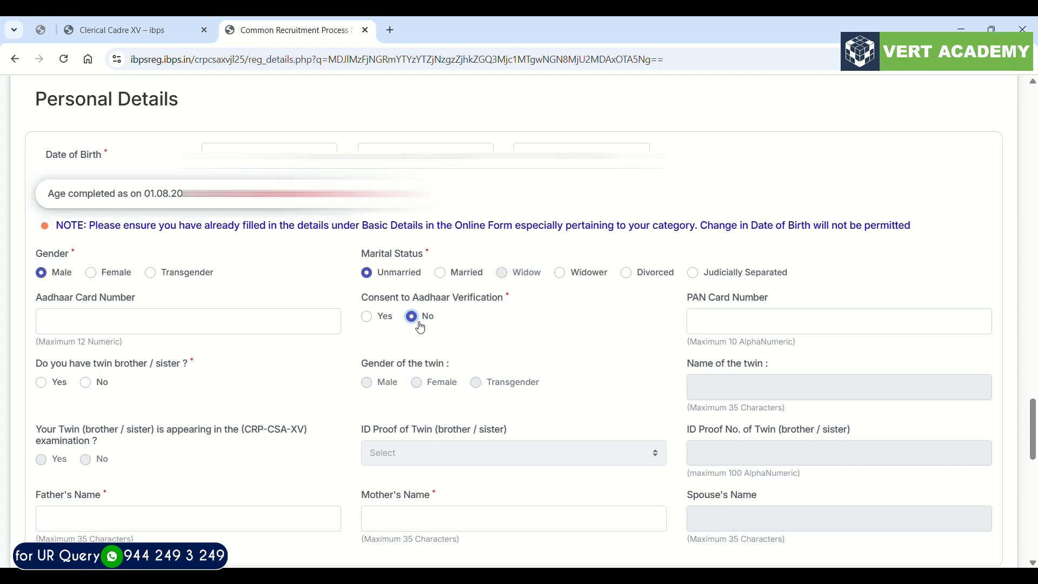
Answer No to having a twin brother or sister and enter the father's and mother's names.
scroll(418, 326, down, 1)
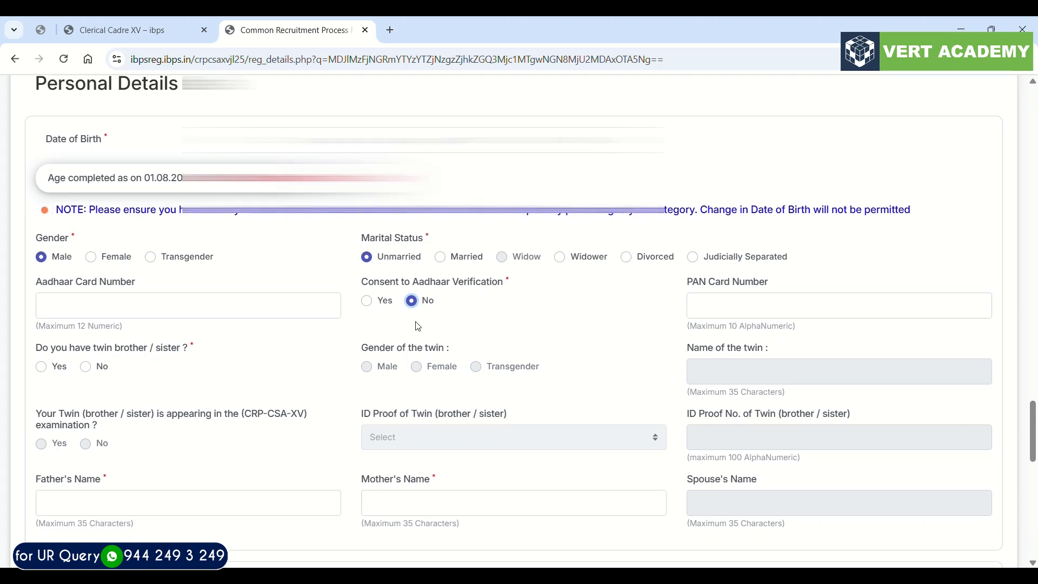
click(91, 371)
scroll(306, 441, down, 1)
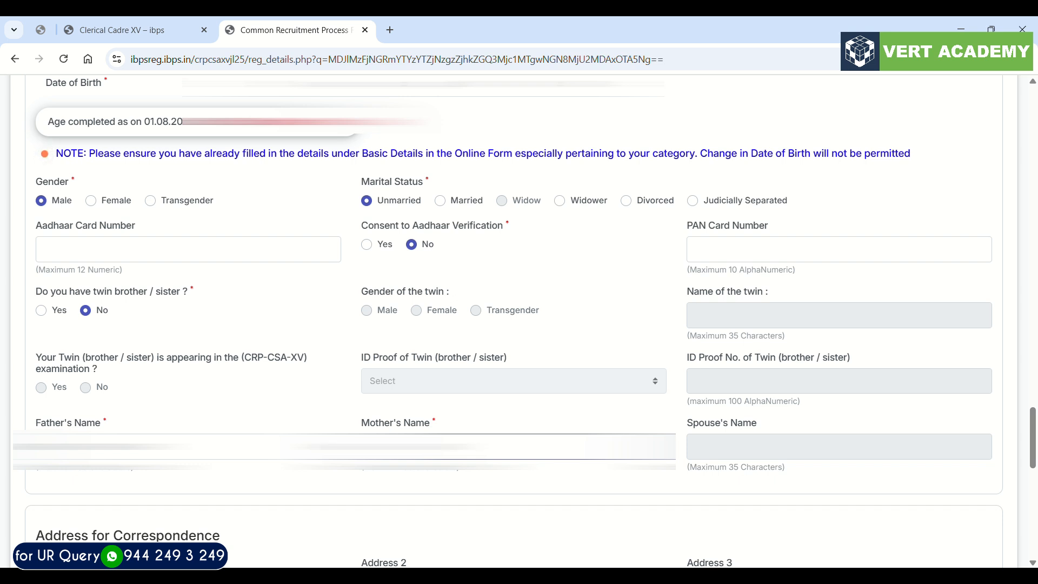
Fill in the three address lines of the address for correspondence.
scroll(214, 478, down, 2)
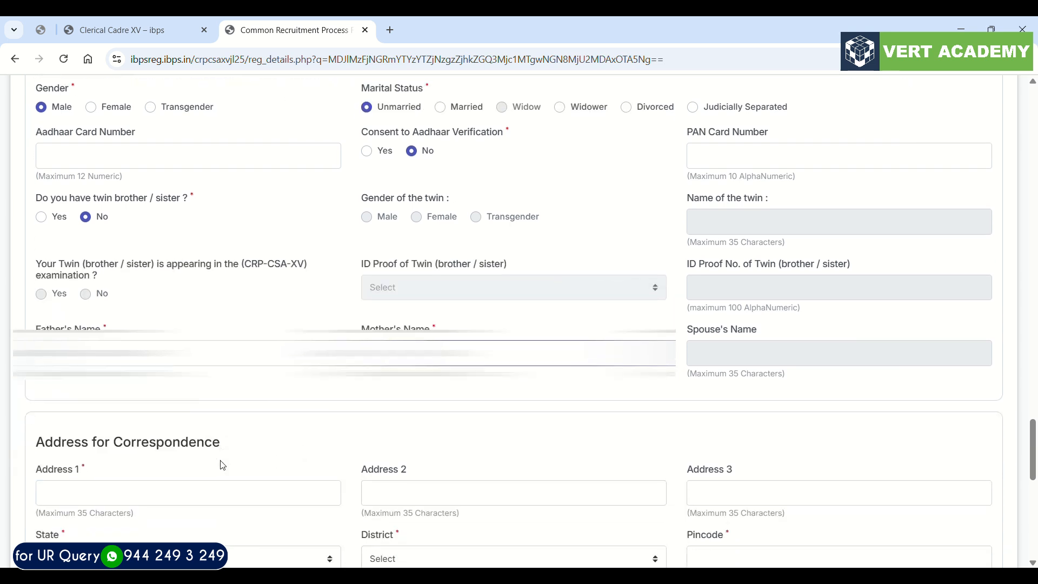
click(214, 484)
click(188, 427)
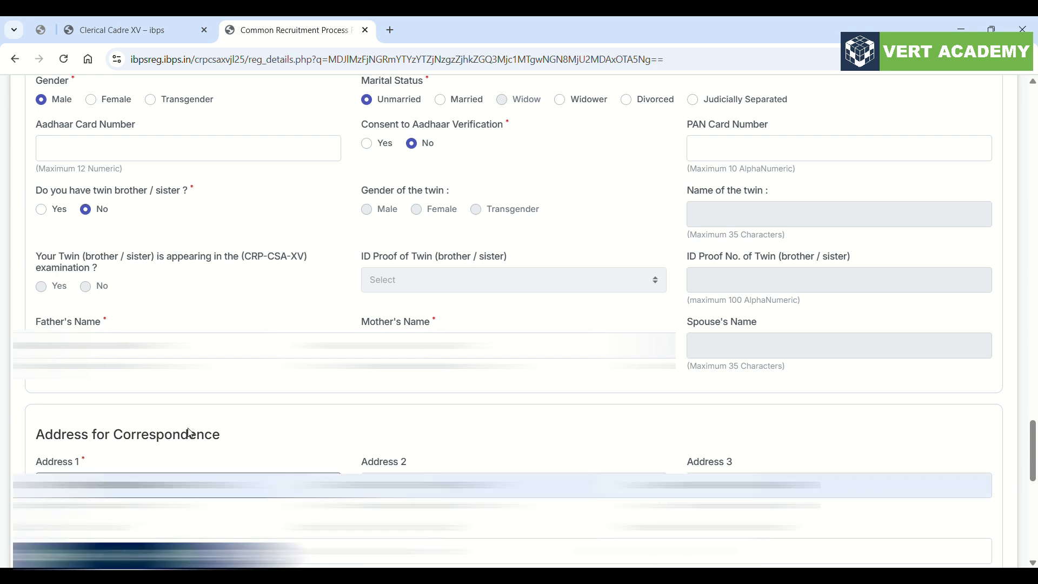
Select the candidate's state and district for the address for correspondence.
scroll(184, 410, down, 3)
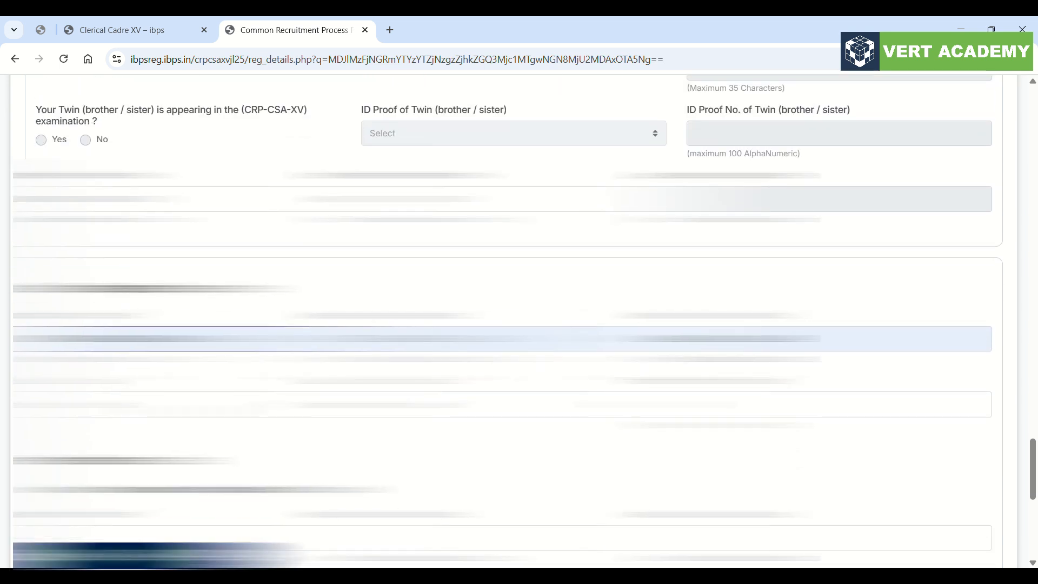
click(184, 411)
key(t)
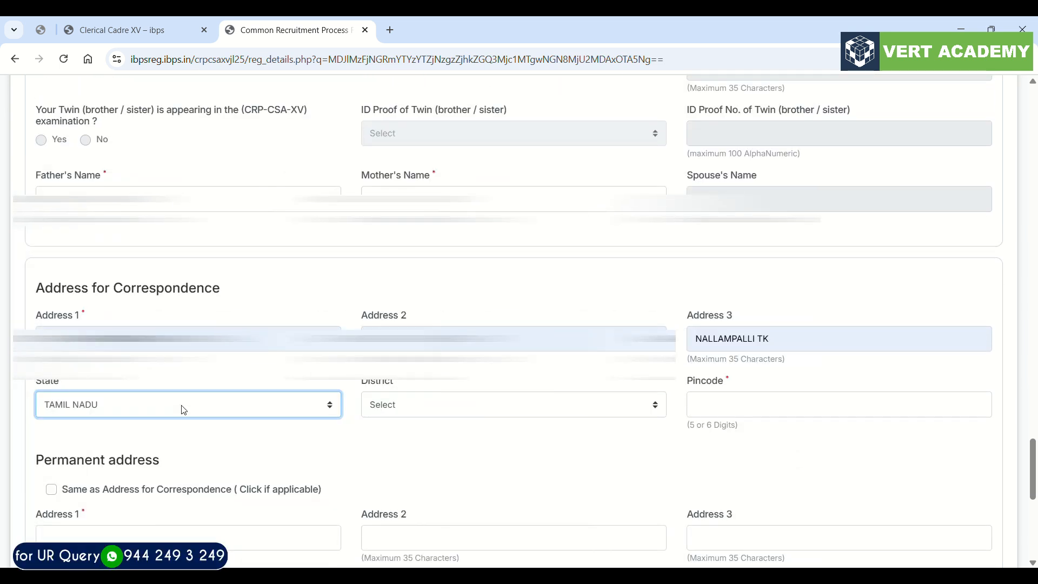
click(443, 410)
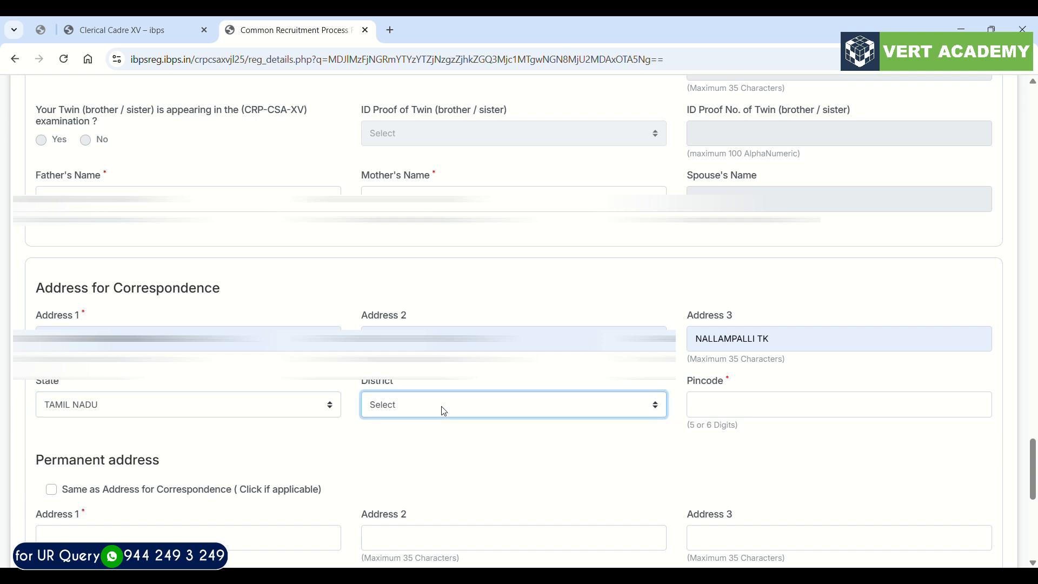
key(d)
click(383, 442)
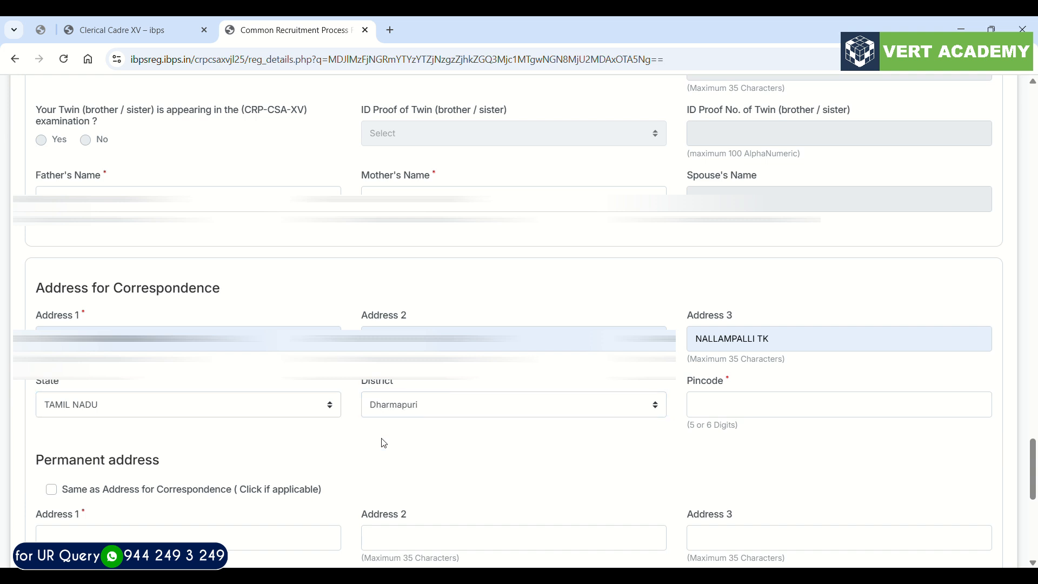
Enter the pincode of the address for correspondence.
click(227, 338)
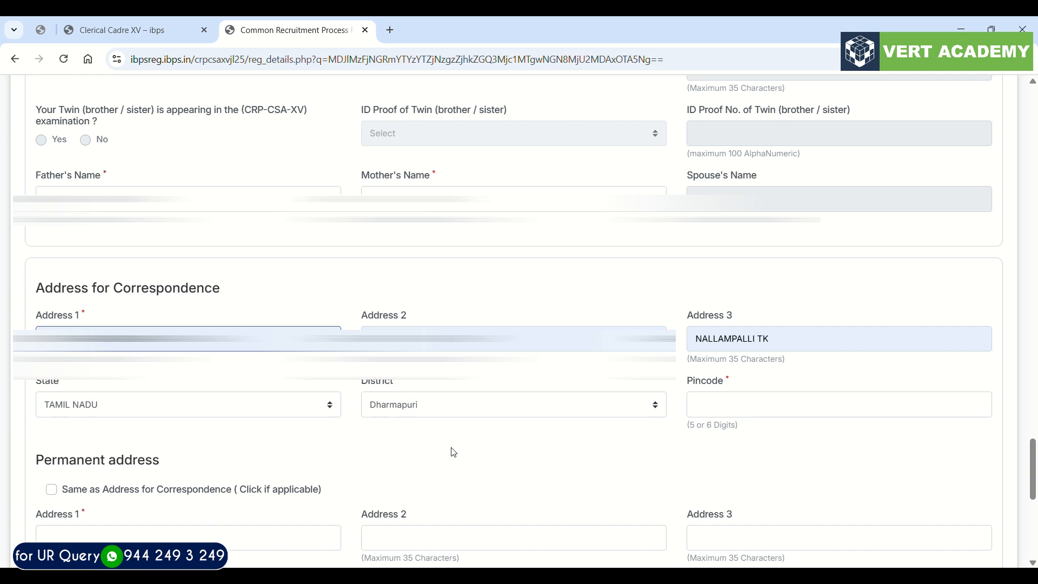
click(711, 415)
text(63)
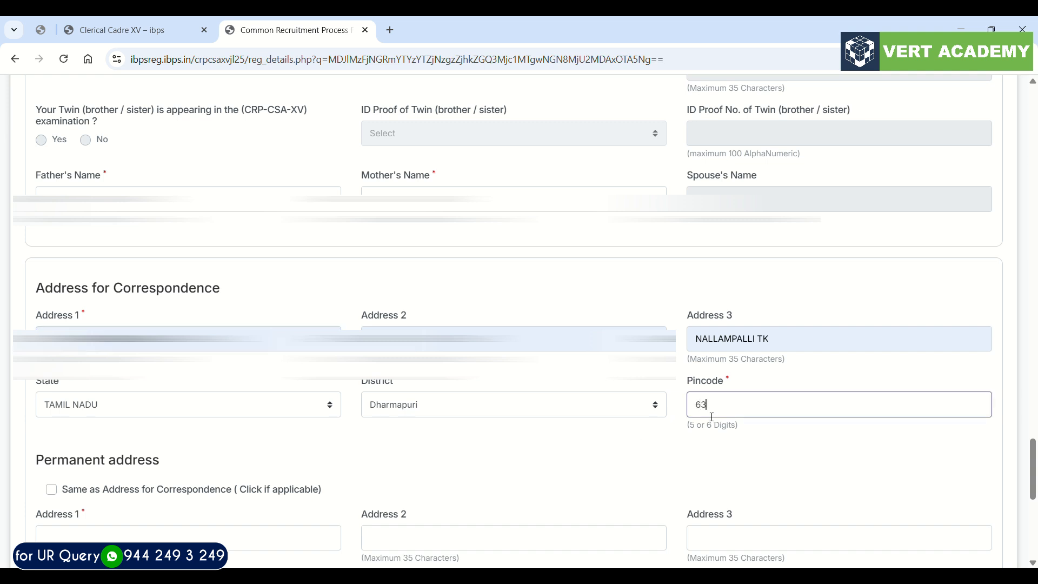
text(6807)
Mark the permanent address as same as the address for correspondence and choose Permanent Address for GST invoicing.
click(584, 488)
scroll(584, 488, down, 2)
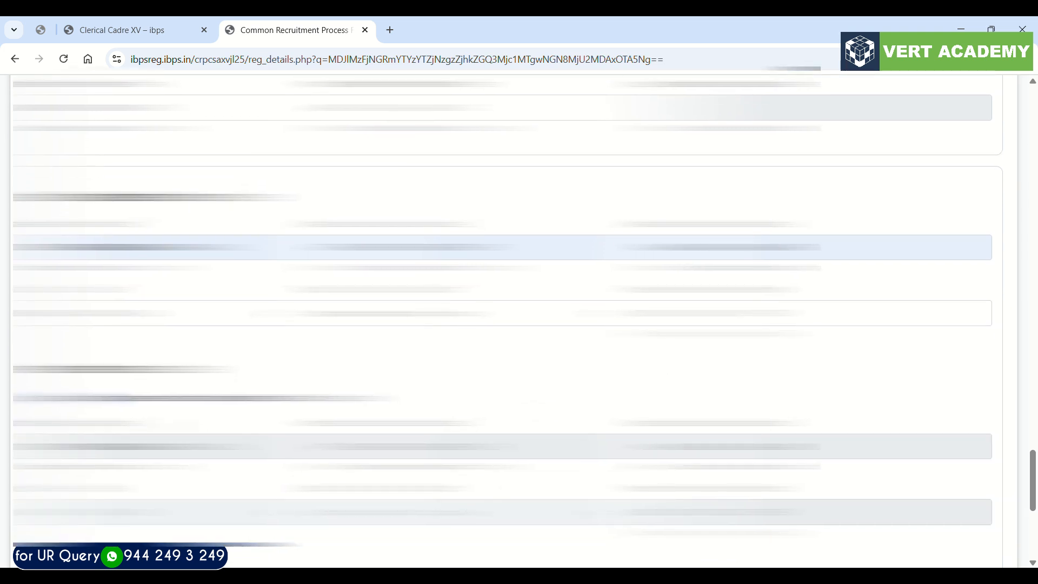
click(32, 399)
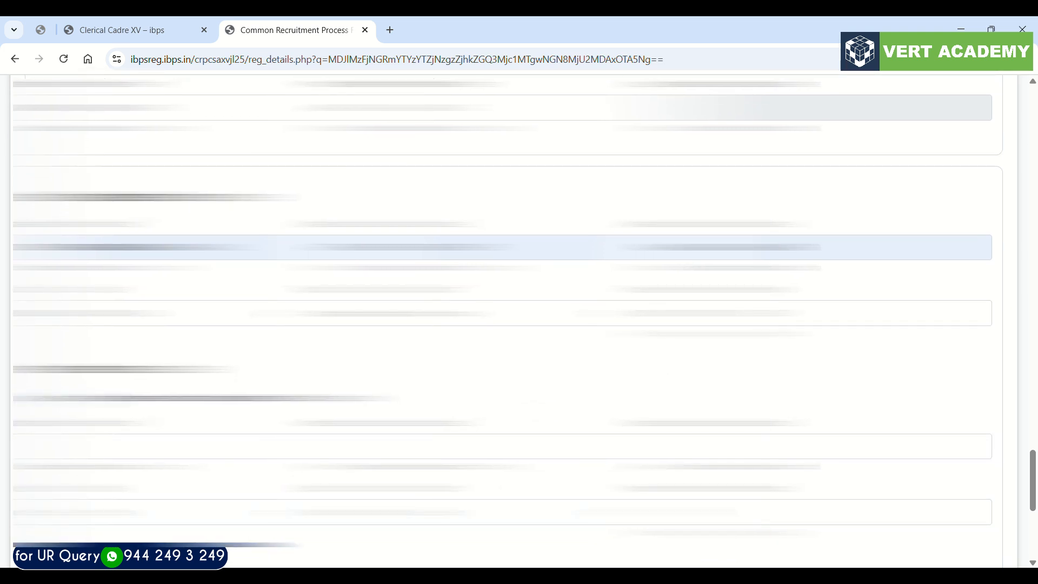
scroll(519, 319, down, 3)
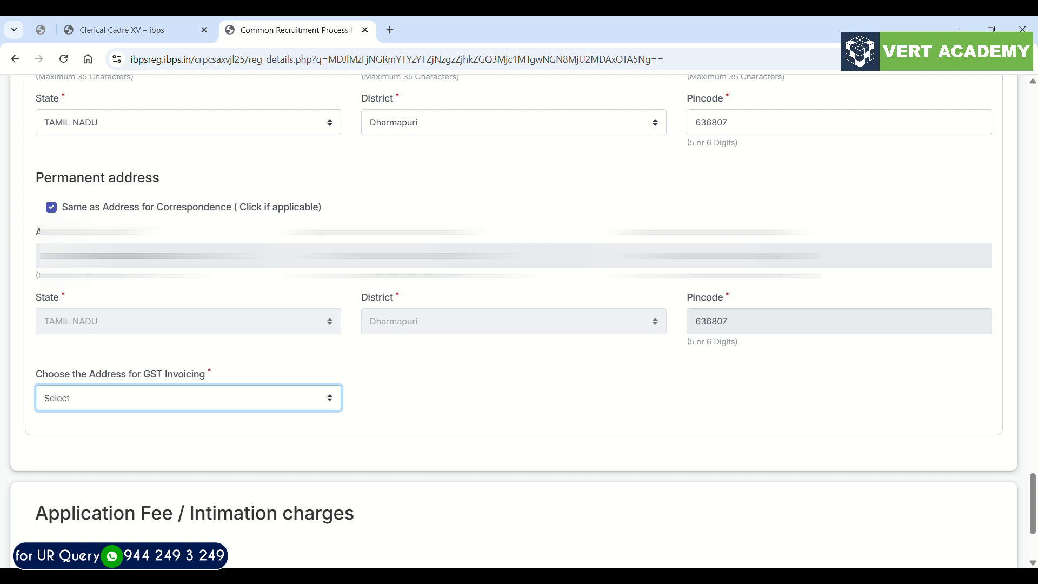
click(107, 454)
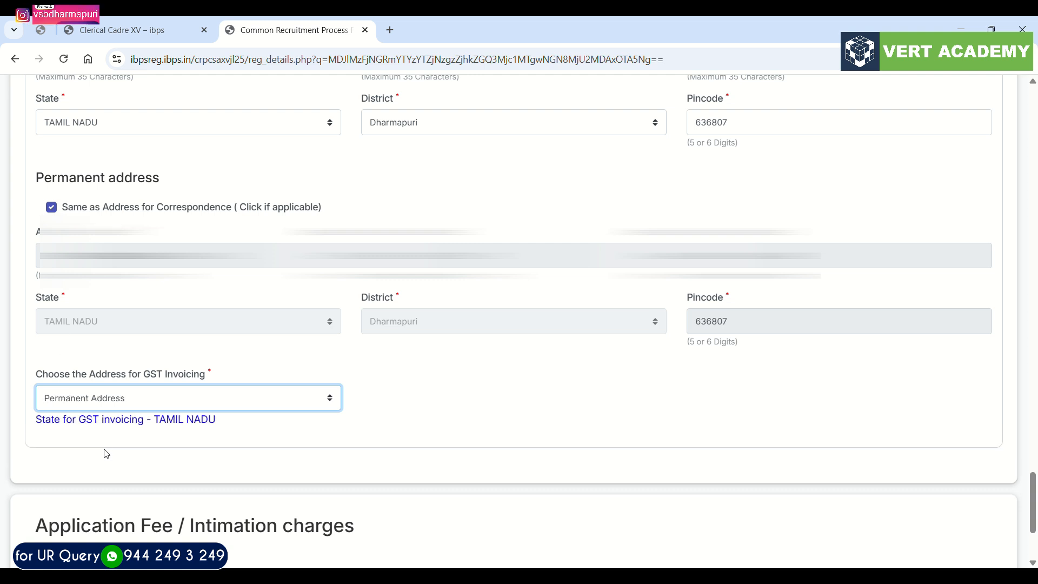
Validate the basic details, then save them and continue to the qualification, experience and languages page.
scroll(106, 454, down, 3)
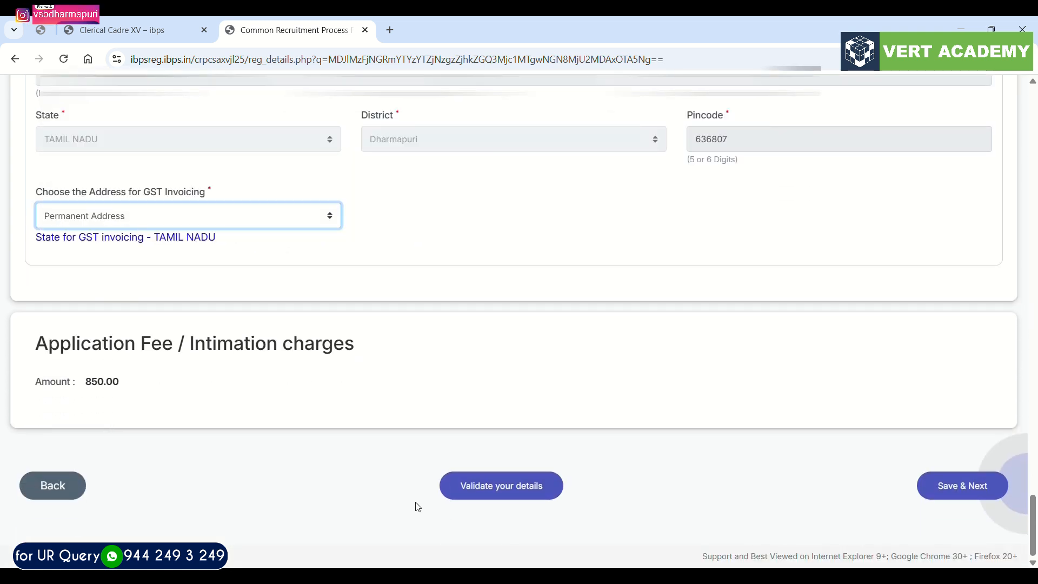
click(519, 489)
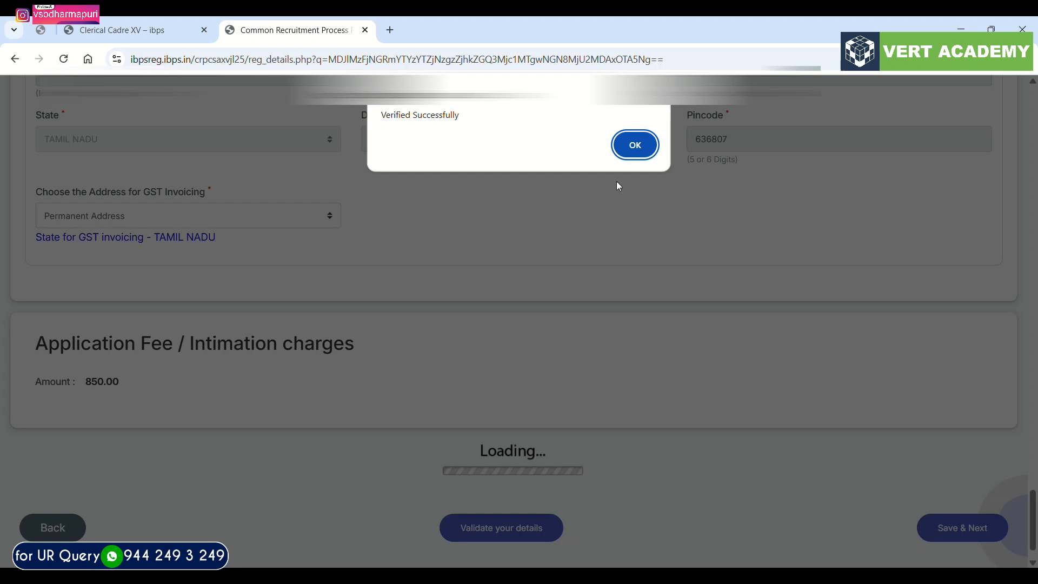
click(634, 144)
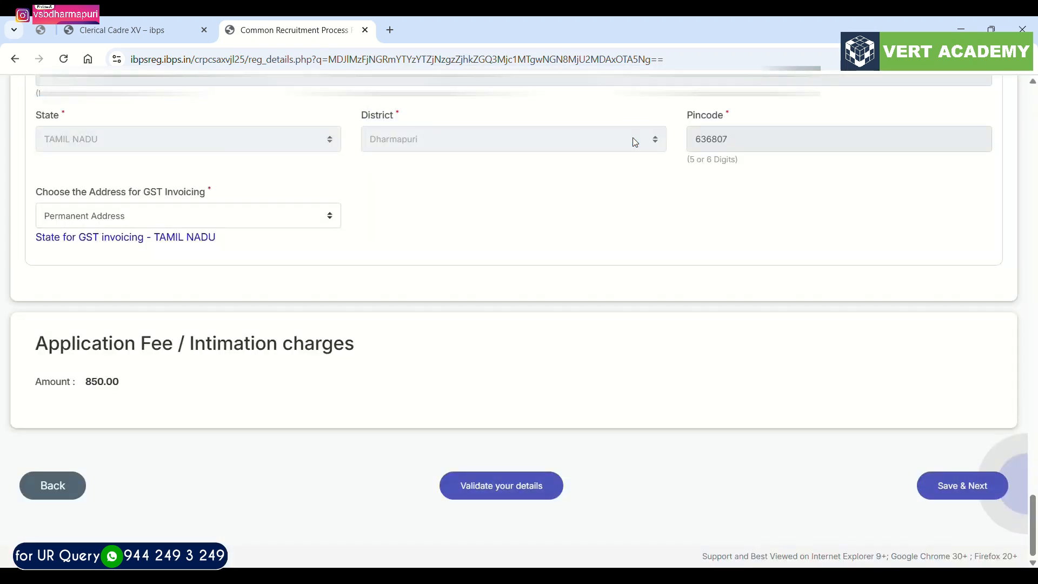
click(976, 488)
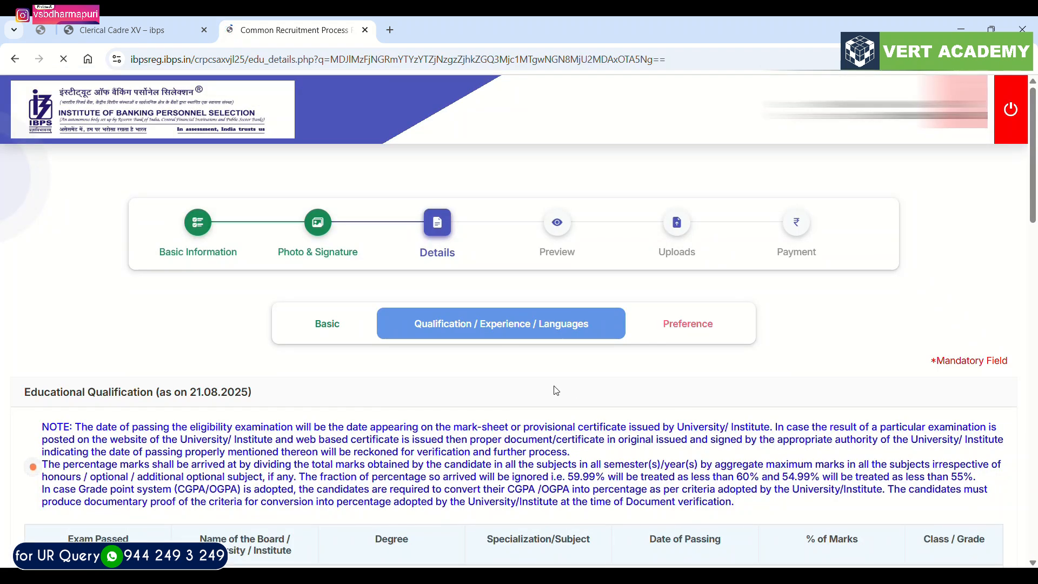
Enter STATE BOARD as the SSC/SSLC/10th board and set its date of passing to 23/05/2009.
scroll(247, 309, down, 4)
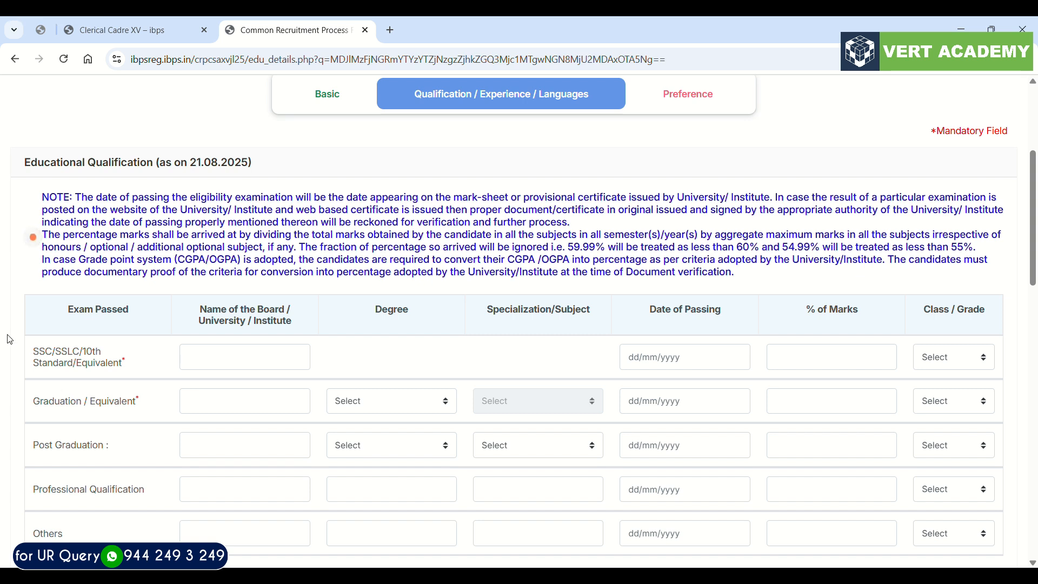
click(265, 365)
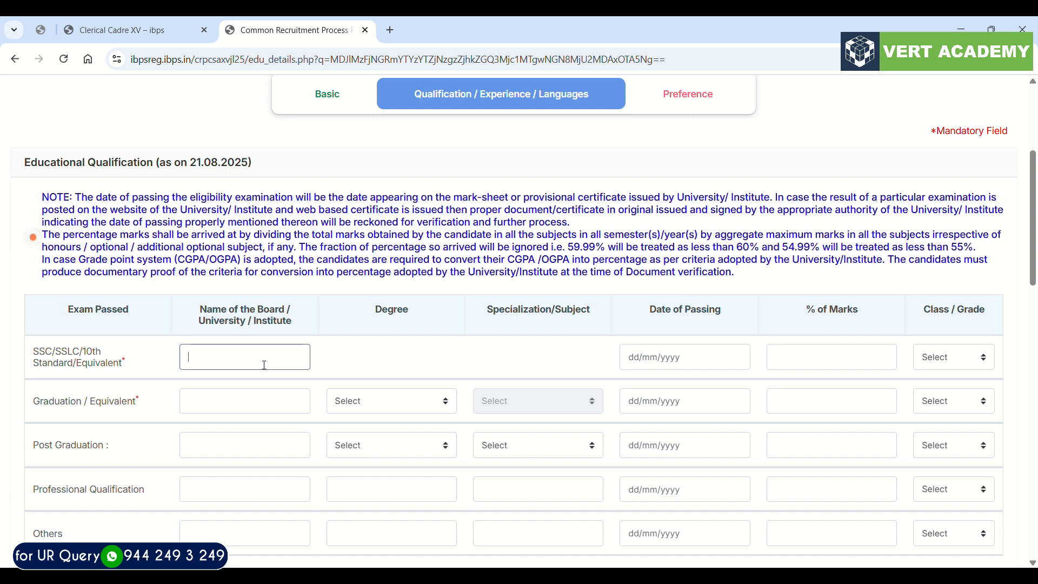
text(STATE BOARD)
click(638, 361)
text(23)
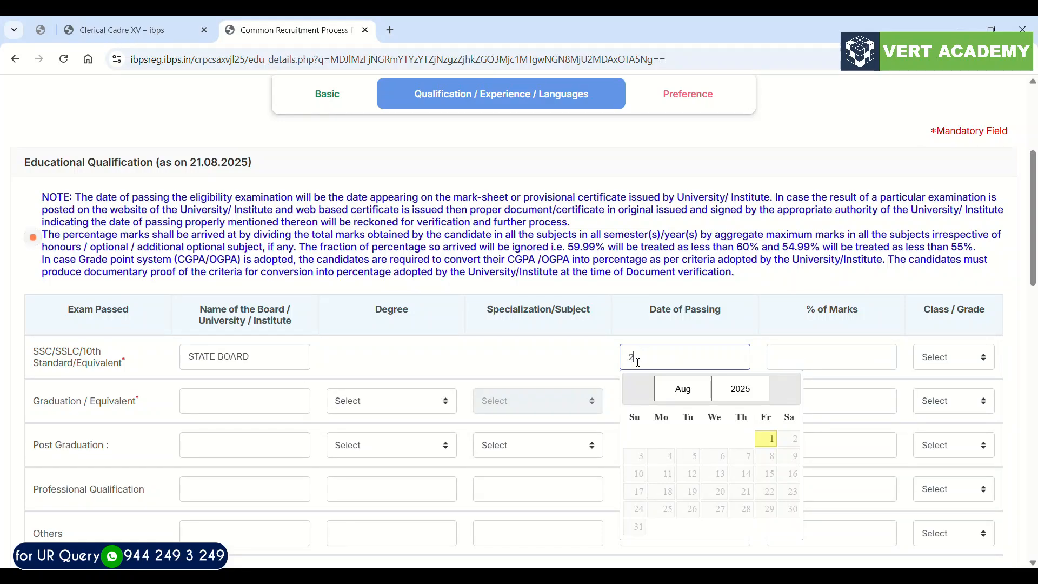
click(746, 394)
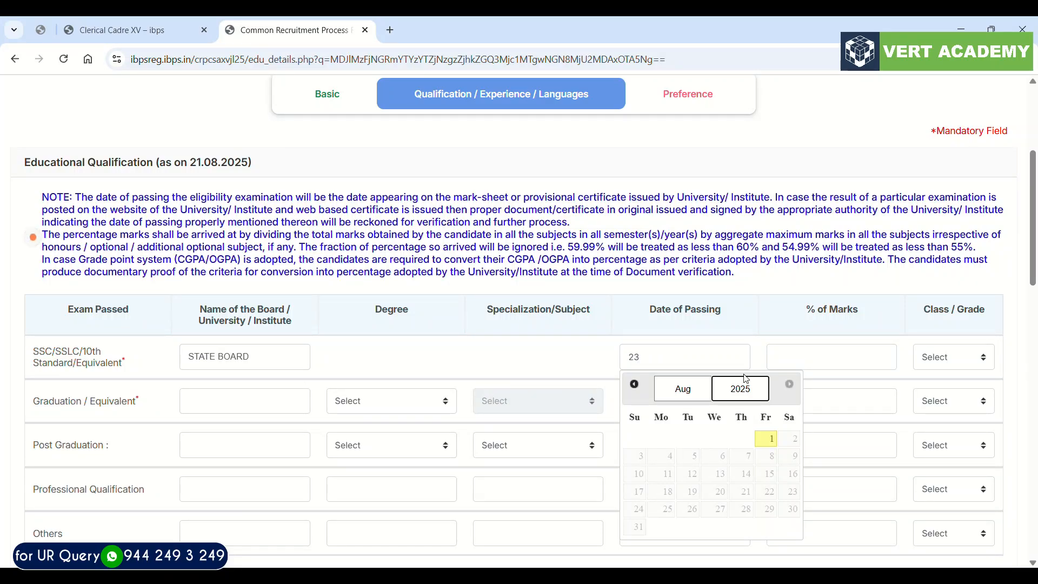
click(746, 114)
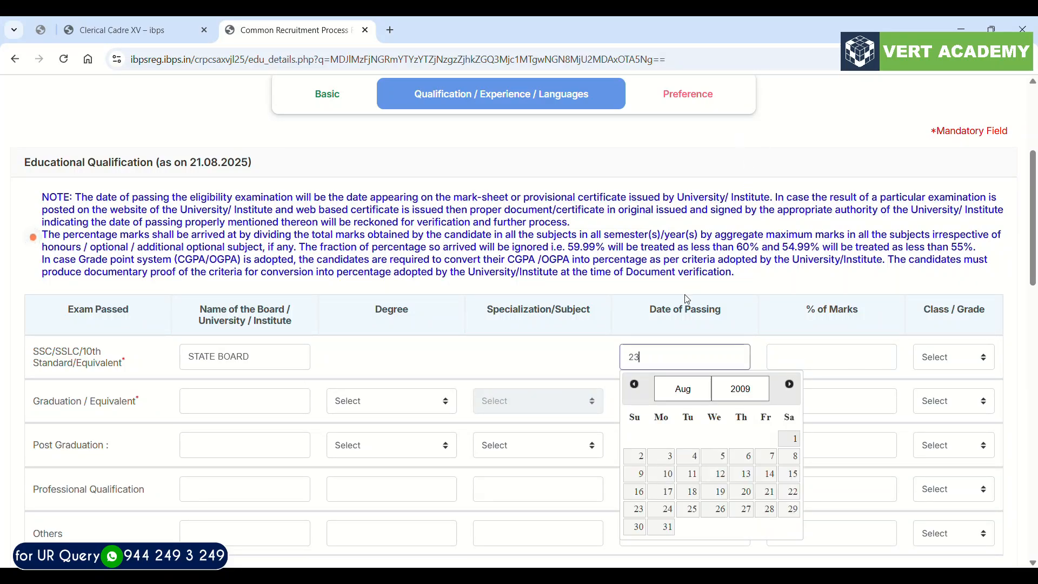
click(683, 389)
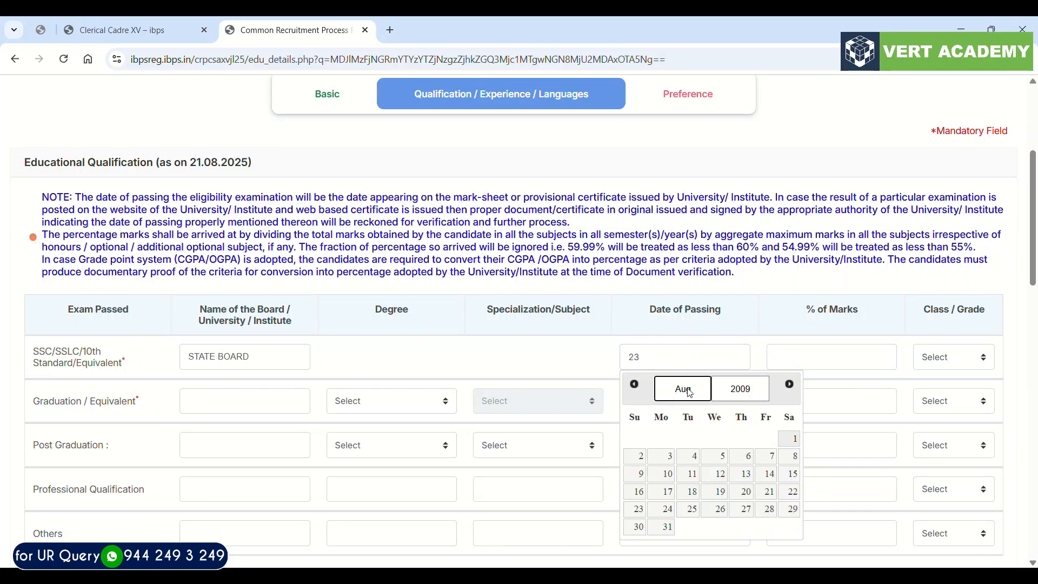
click(677, 256)
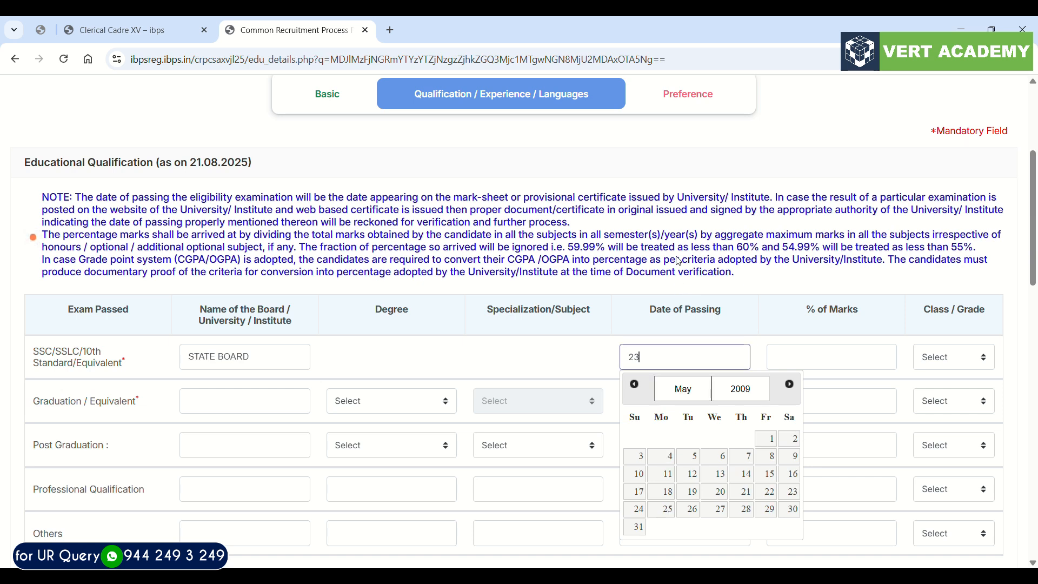
click(790, 491)
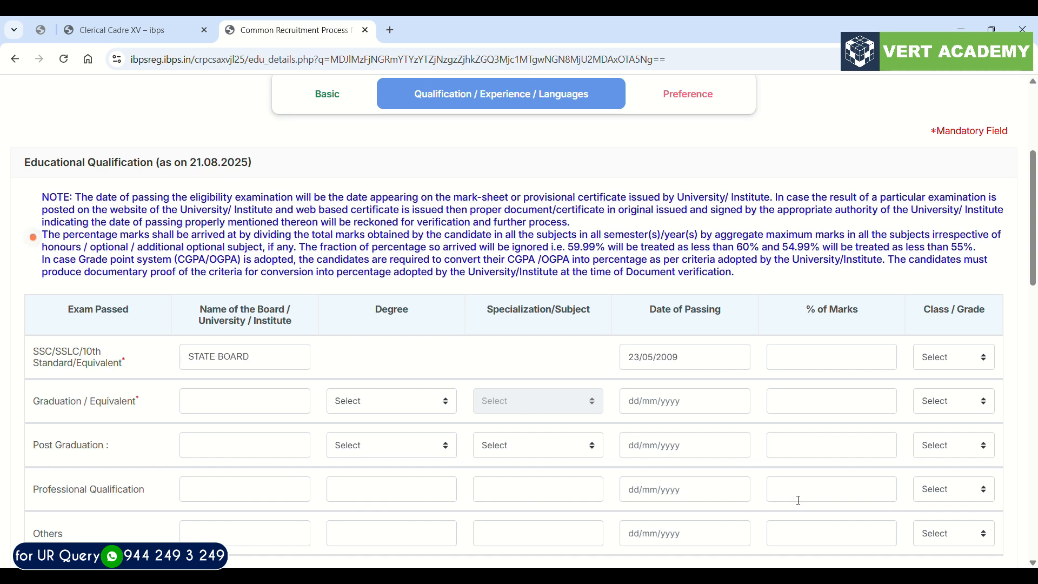
Enter 82.60 as the SSC/SSLC/10th percentage of marks and set its class to First Class.
click(865, 366)
text(8)
text(2)
text(.3)
text(60)
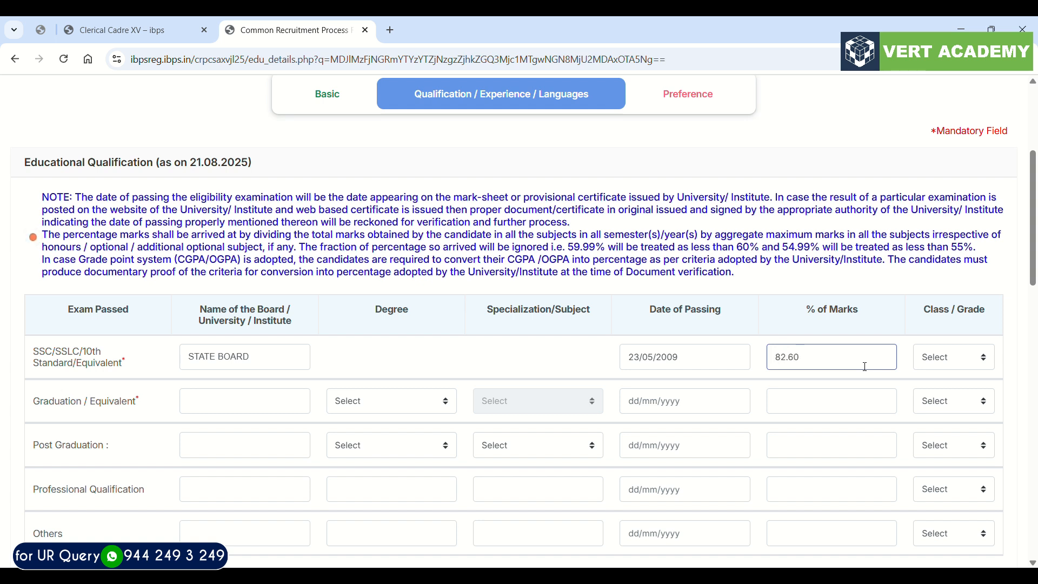
click(939, 355)
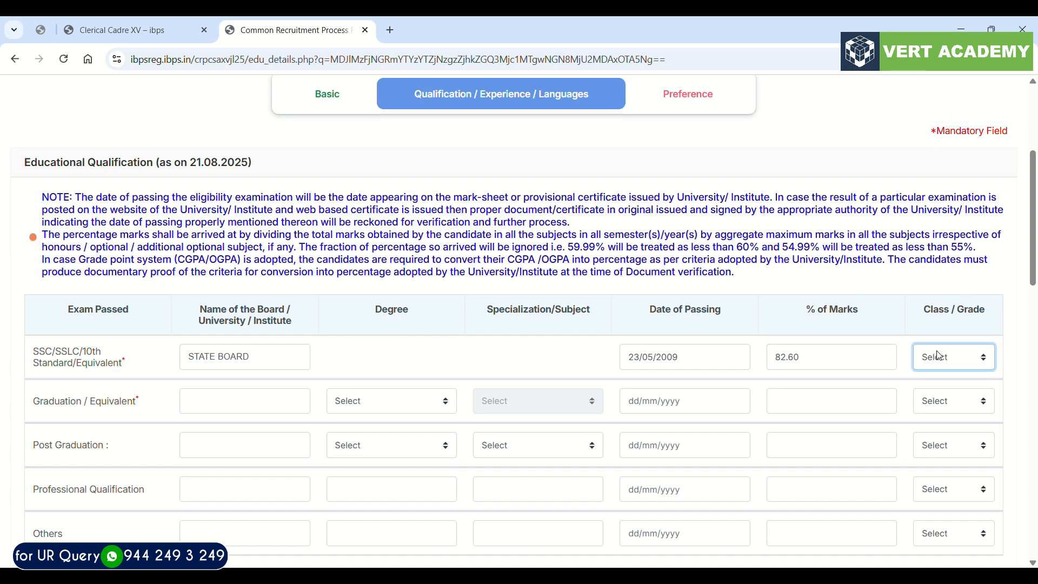
click(941, 391)
Enter the graduation university and set the degree to Engineering (BE)/(B.TECH) with the specialization Civil Engineering.
click(220, 400)
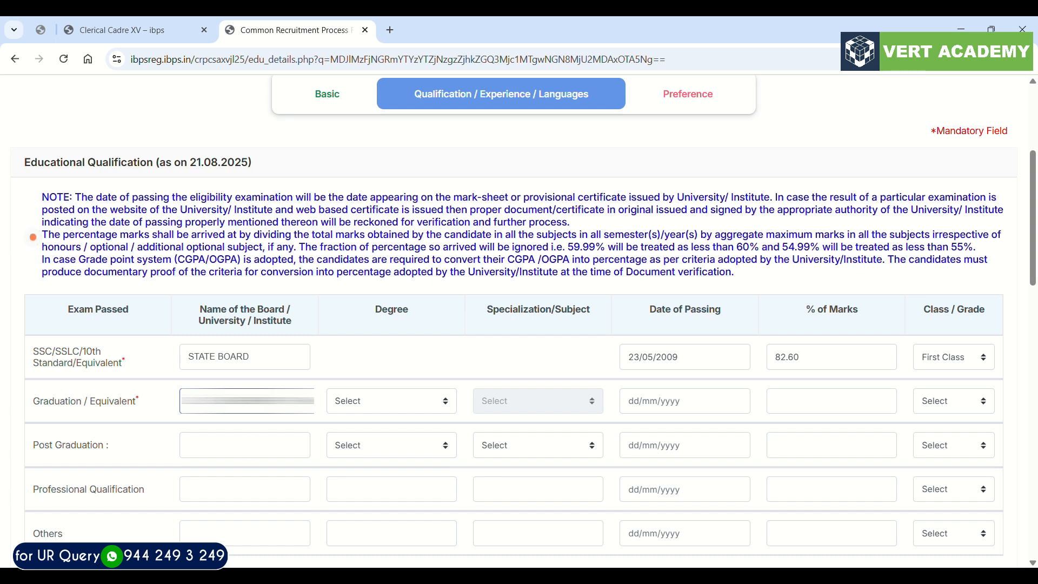
click(397, 405)
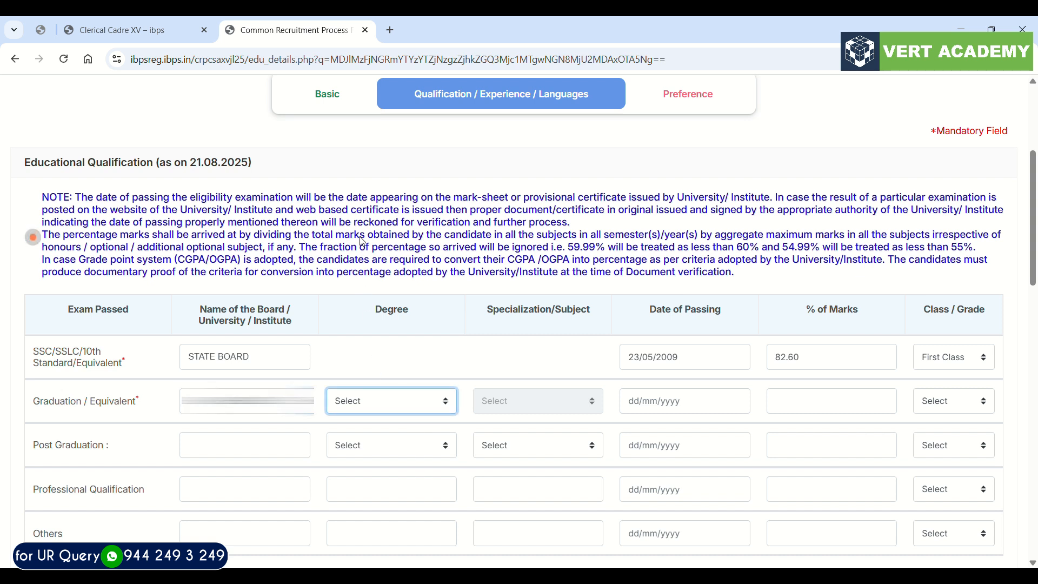
click(366, 357)
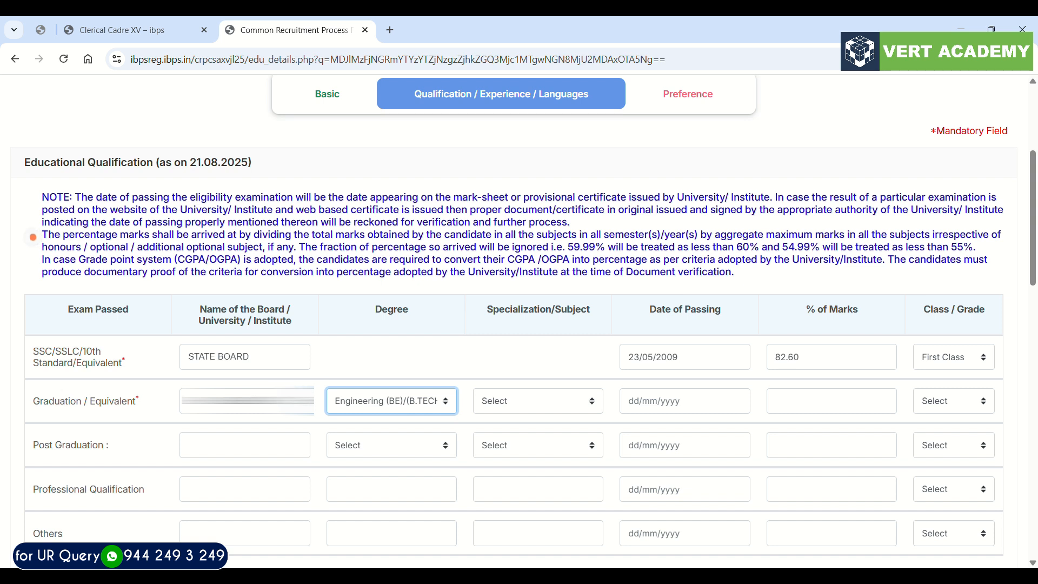
click(246, 401)
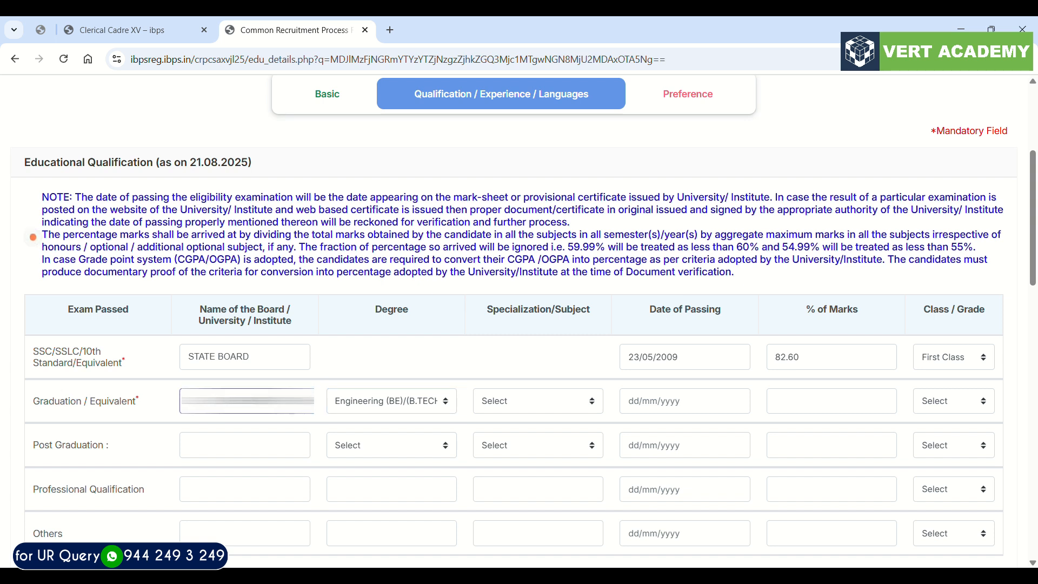
click(566, 399)
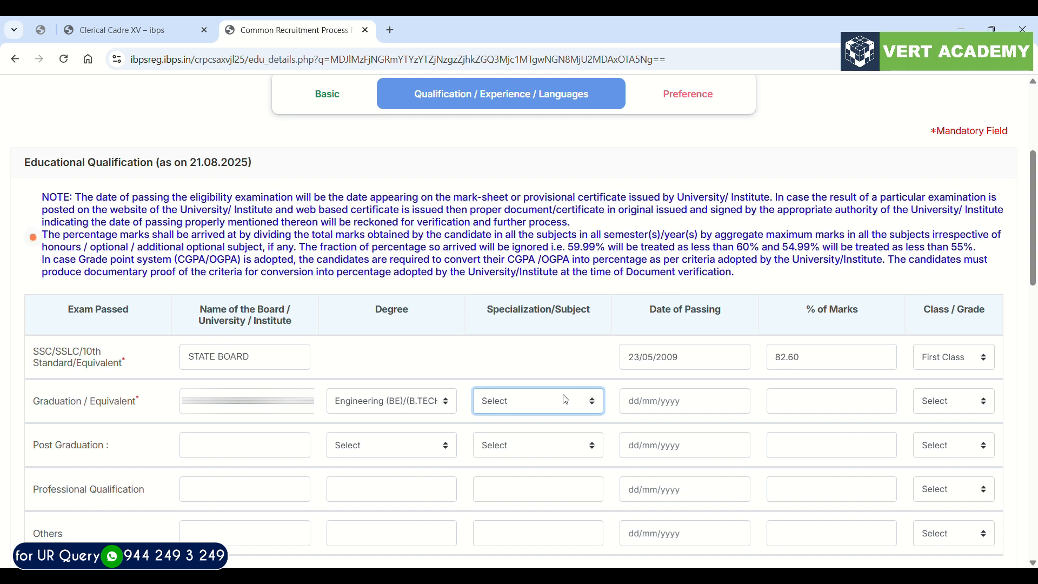
click(527, 248)
Set the graduation date of passing to 10/07/2015.
click(638, 410)
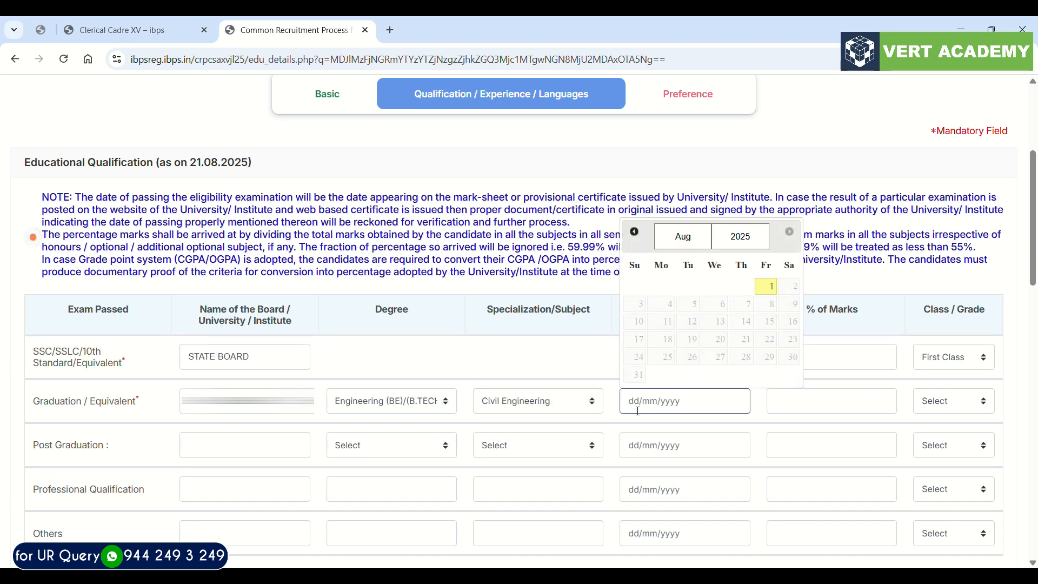
click(742, 246)
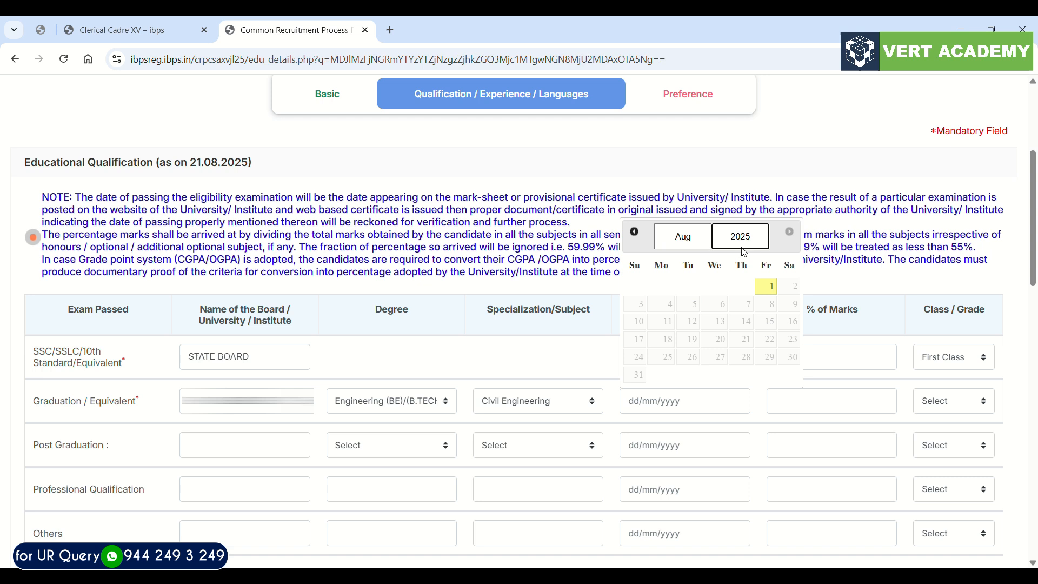
click(738, 383)
click(685, 239)
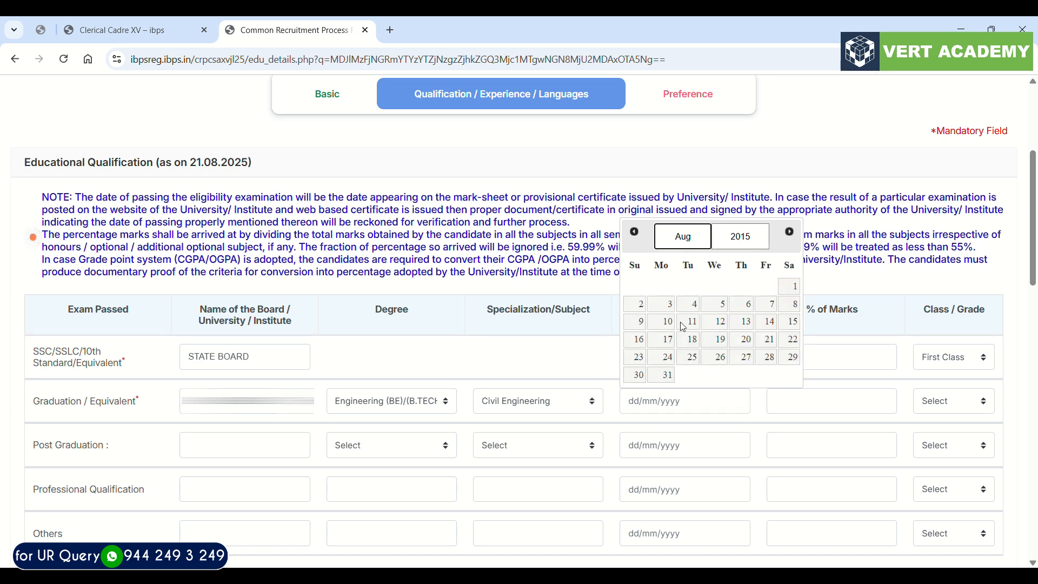
click(676, 355)
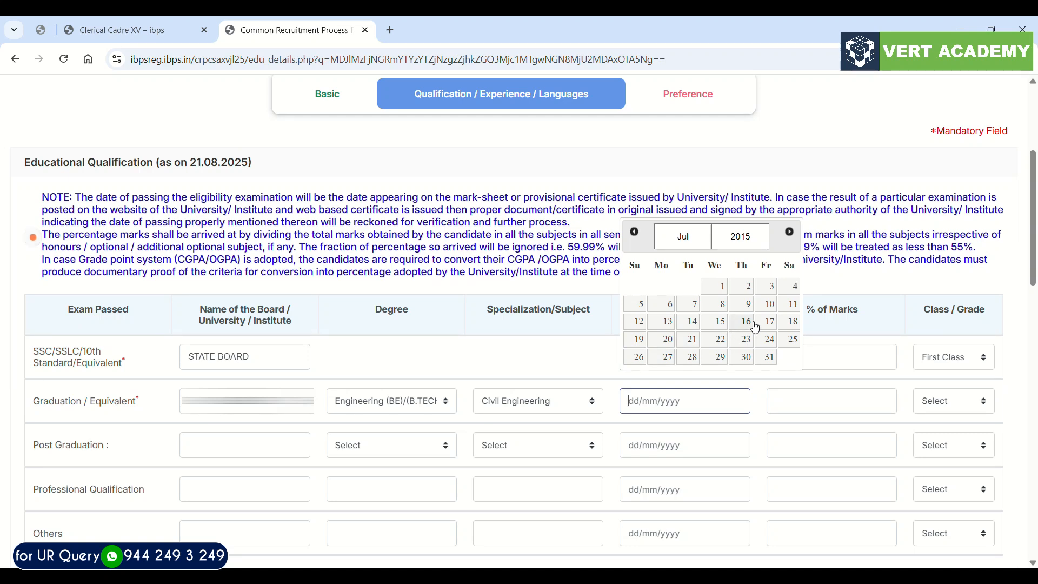
click(767, 303)
Enter 64.30 as the graduation percentage of marks, acknowledge the percentage notice and set the class to Second Class.
click(818, 399)
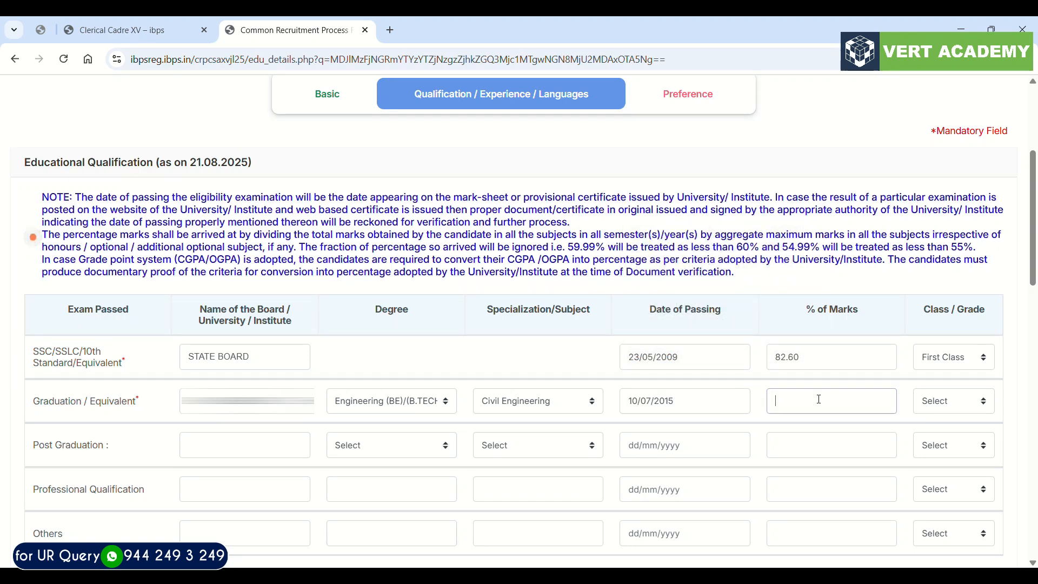
text(64.30)
click(938, 411)
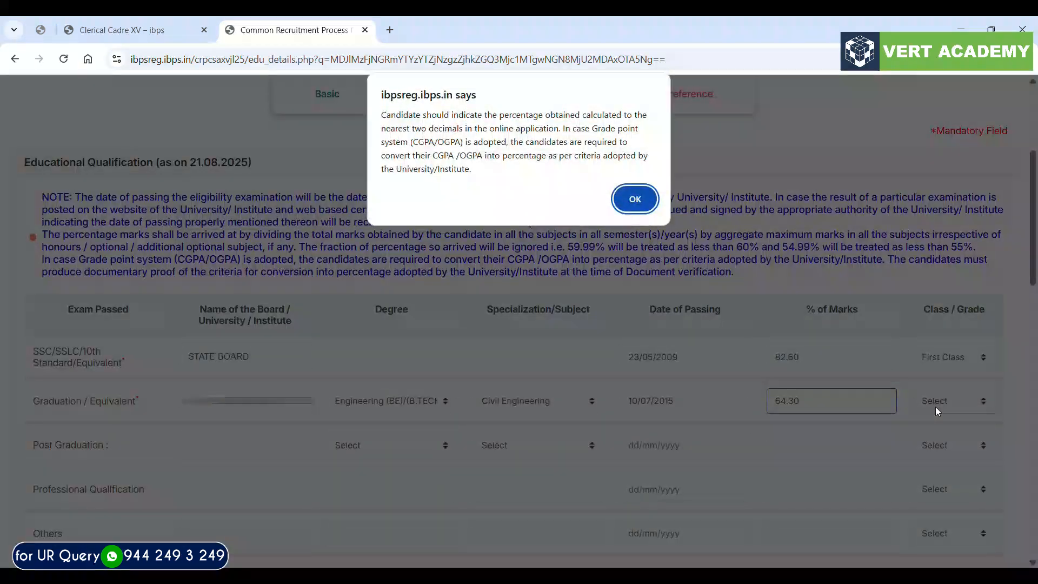
click(611, 199)
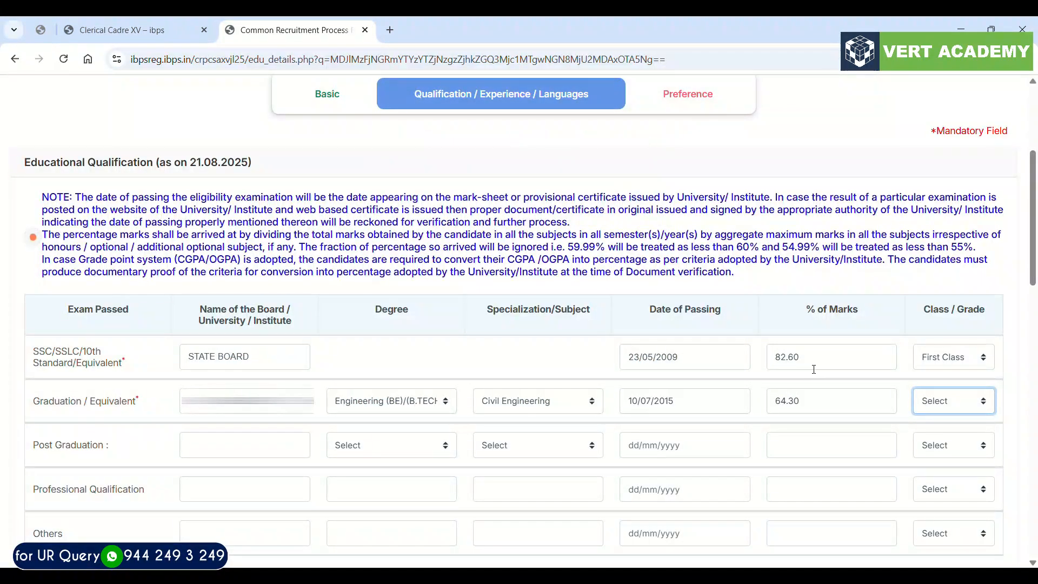
click(954, 410)
click(942, 454)
Enter the post graduation university and set the degree to MBA with the specialization Management.
click(220, 445)
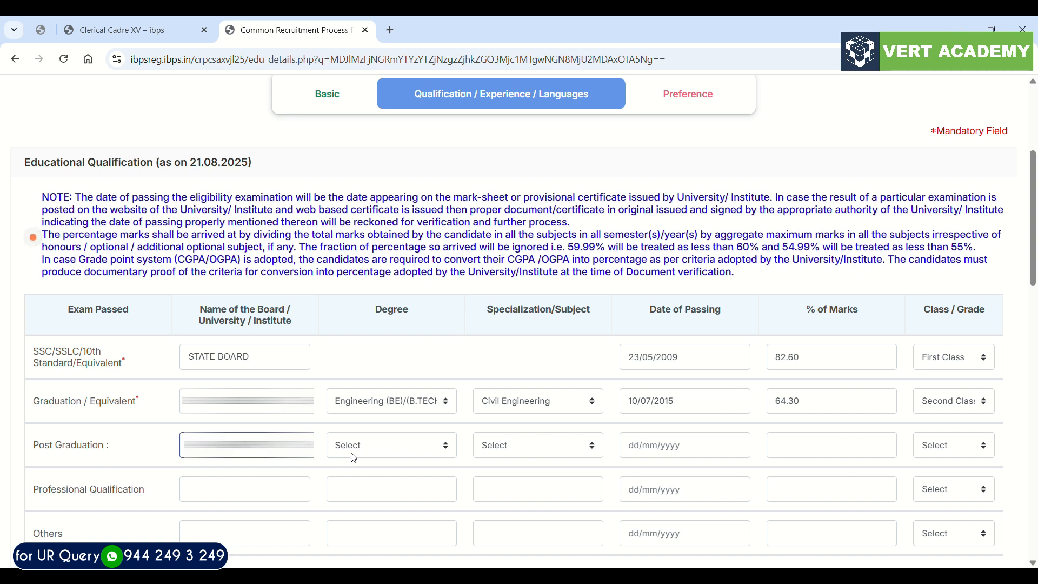
key(Tab)
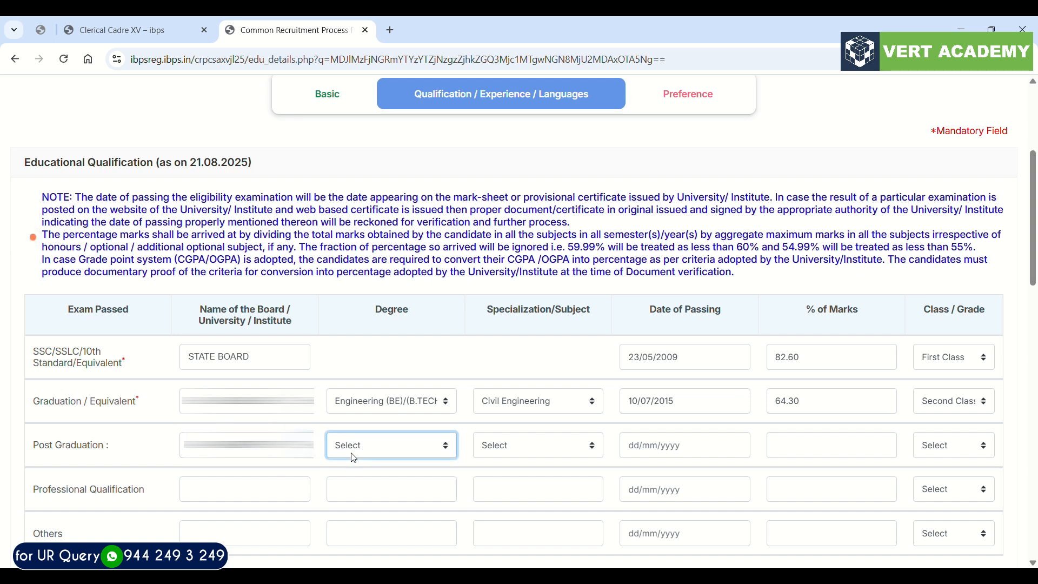
click(367, 403)
click(510, 439)
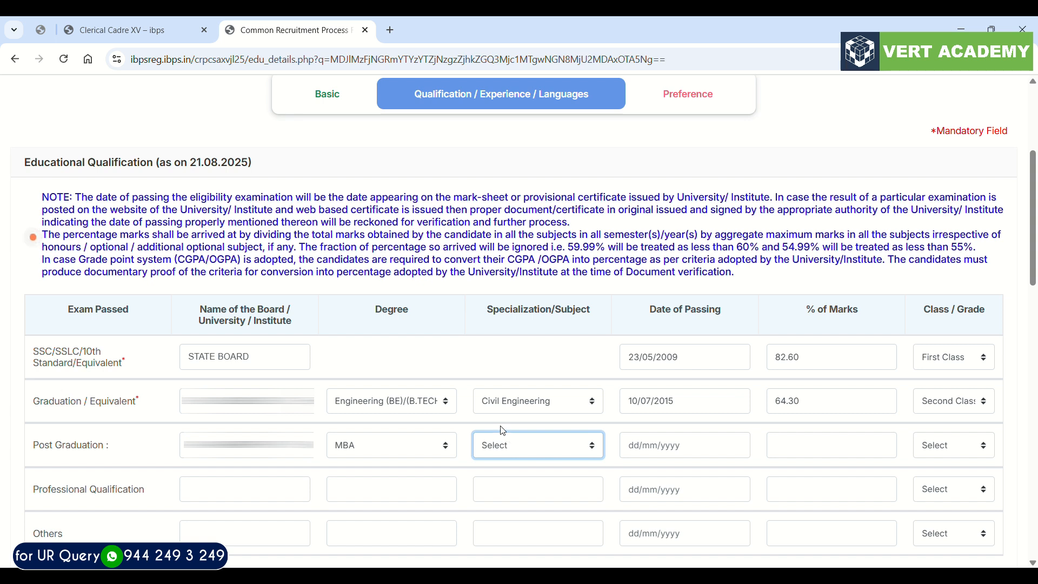
click(501, 426)
Set the post graduation date of passing to 03/06/2024.
click(637, 440)
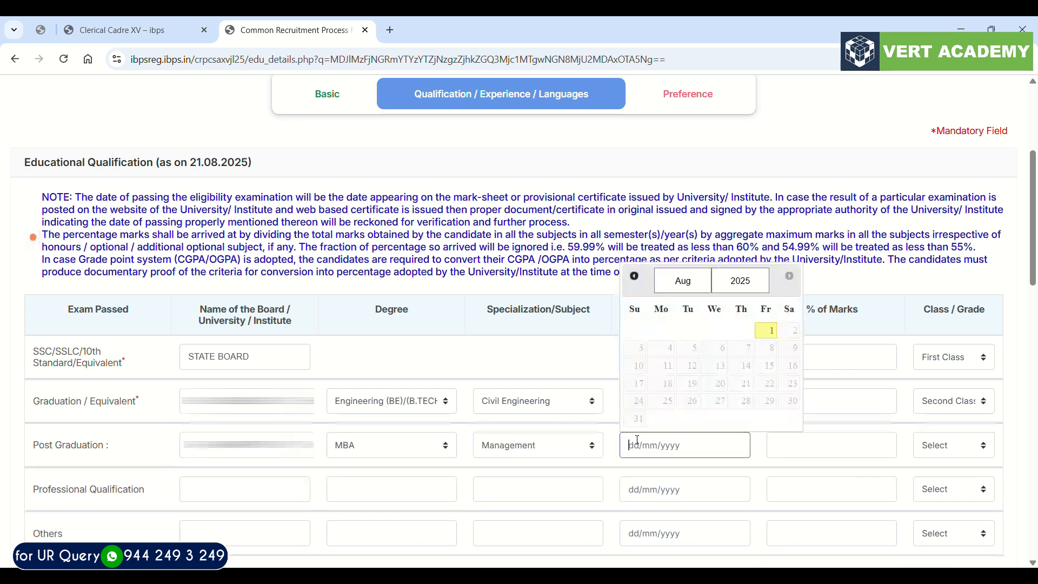
click(733, 279)
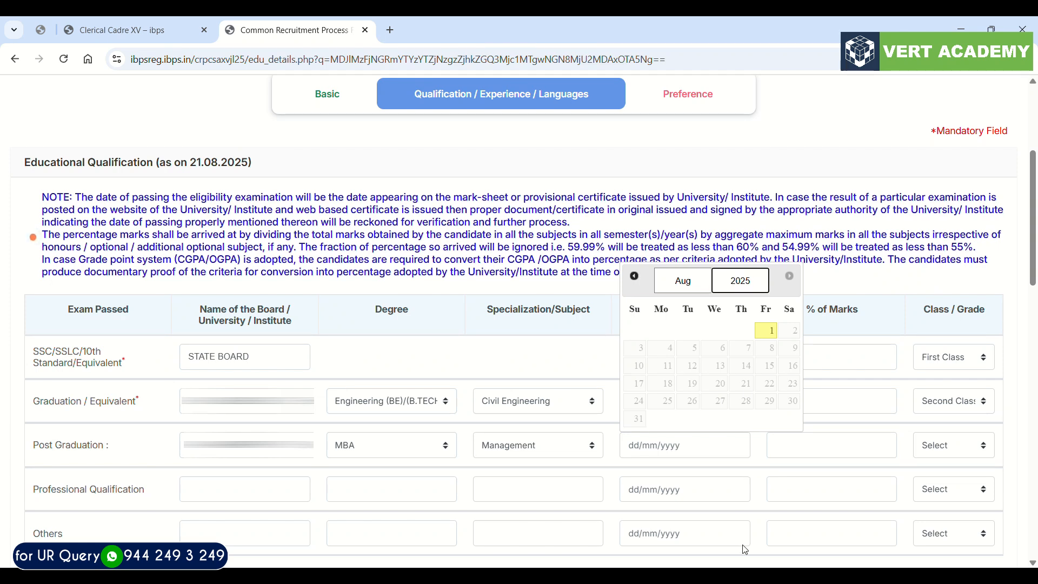
key(Up)
click(697, 284)
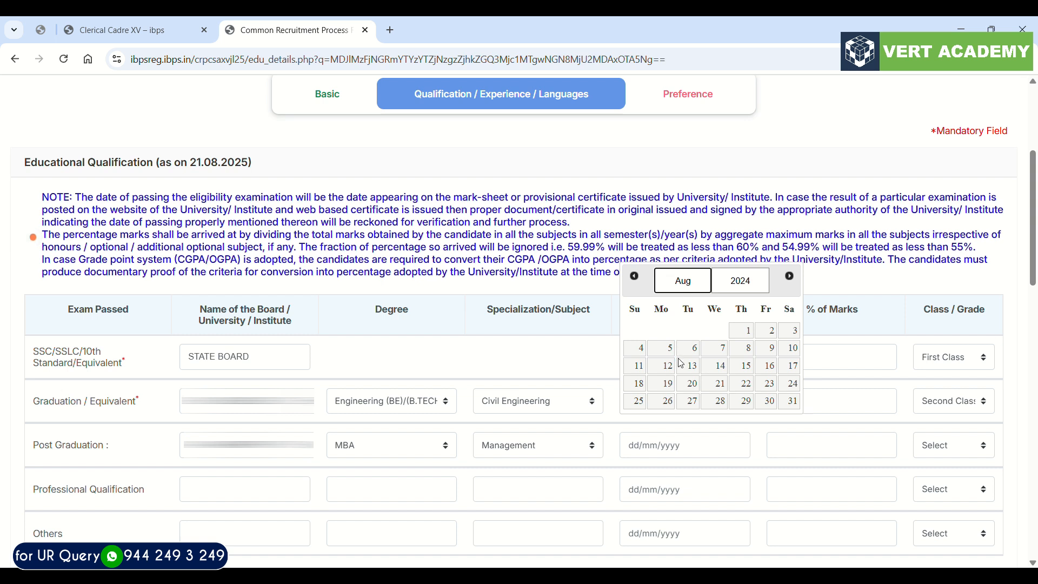
click(679, 376)
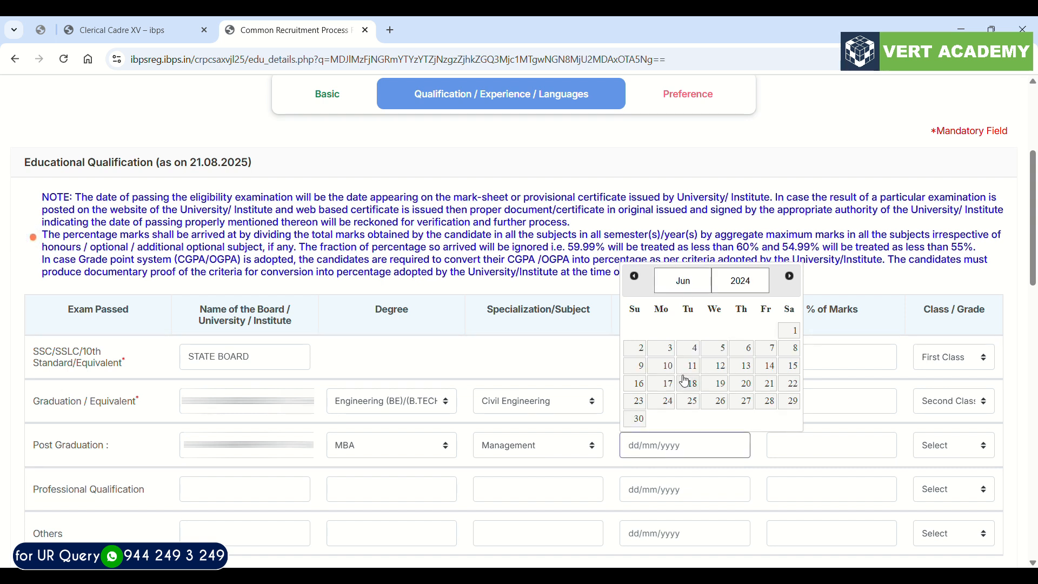
click(668, 348)
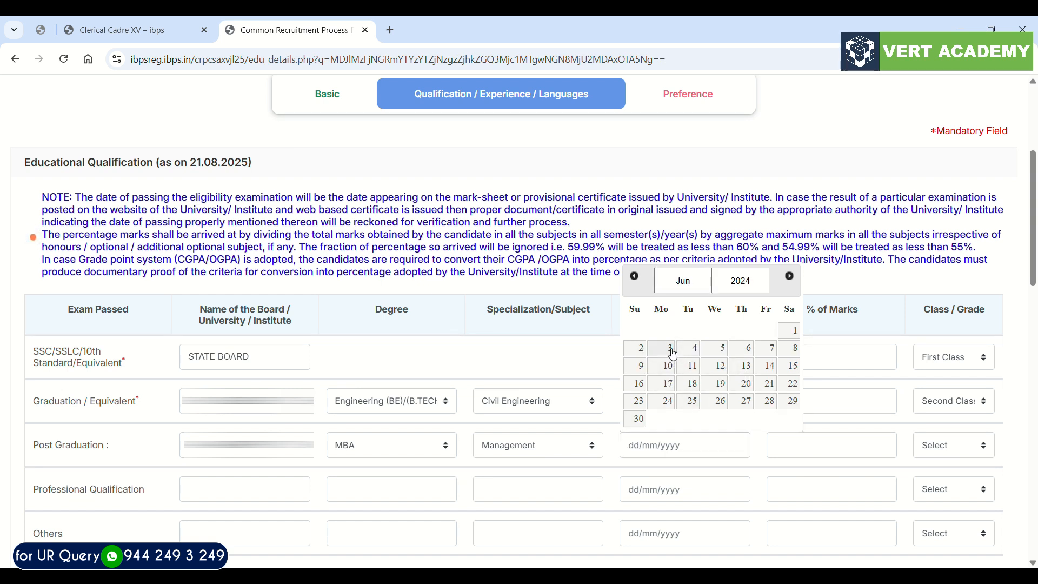
Enter 68.30 as the post graduation percentage of marks, acknowledge the percentage notice and set the class to First Class.
click(800, 440)
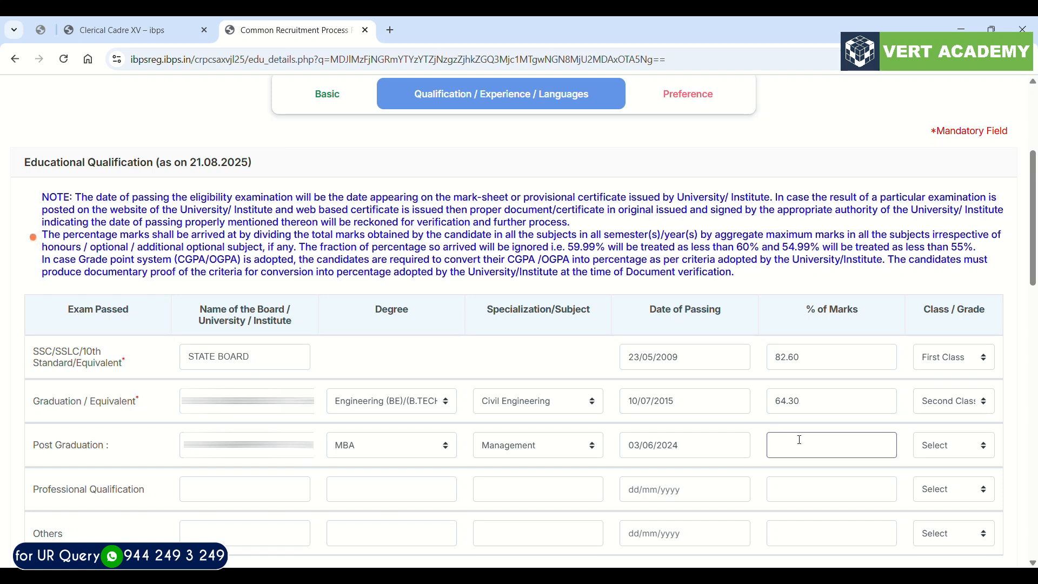
text(68.30)
click(974, 445)
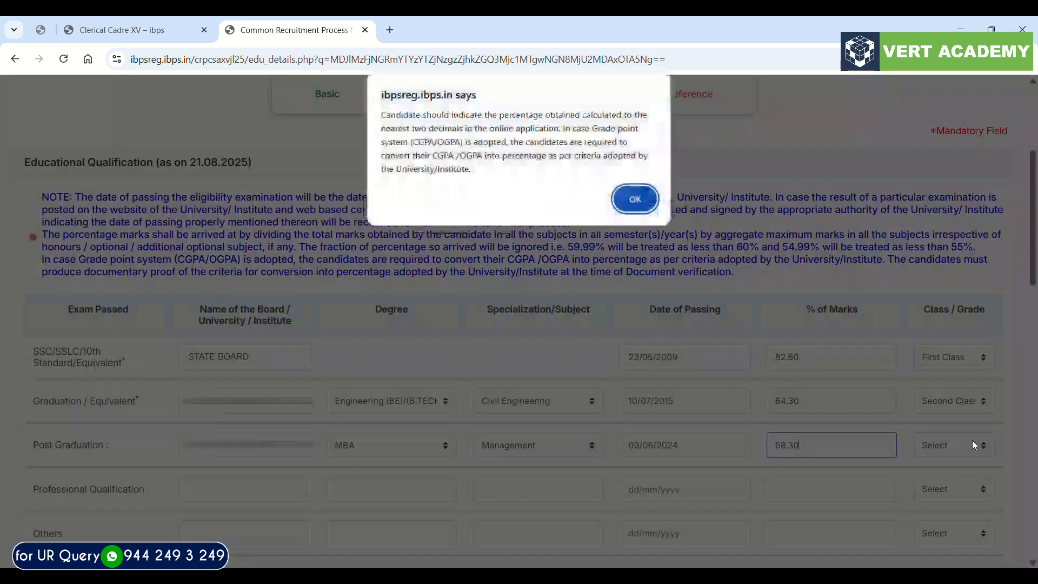
click(629, 198)
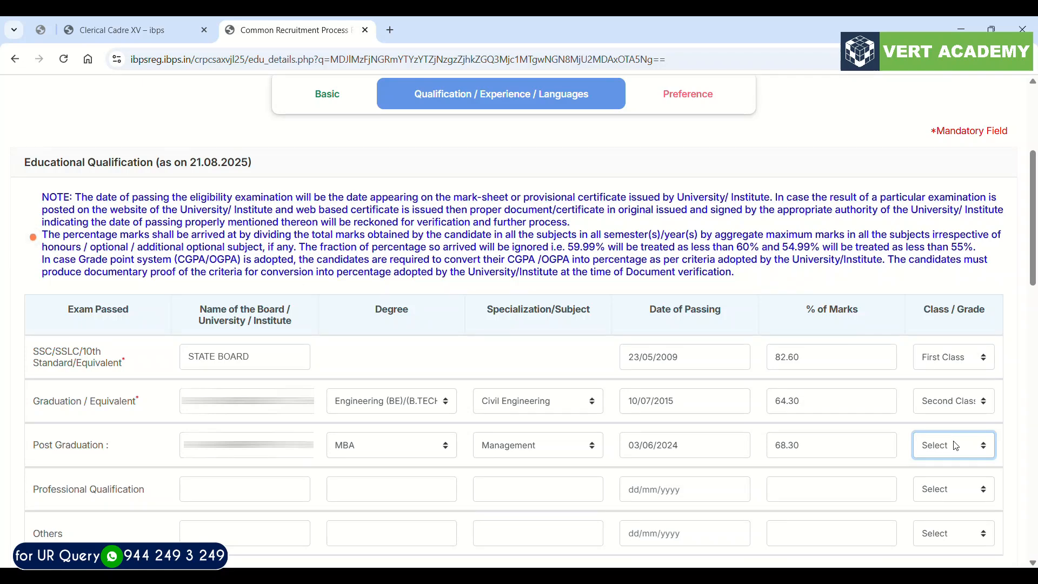
key(Down)
Answer Yes to working knowledge in computer systems, with details Studied in High School/College/Institute and Computer as a Subject.
scroll(702, 410, down, 3)
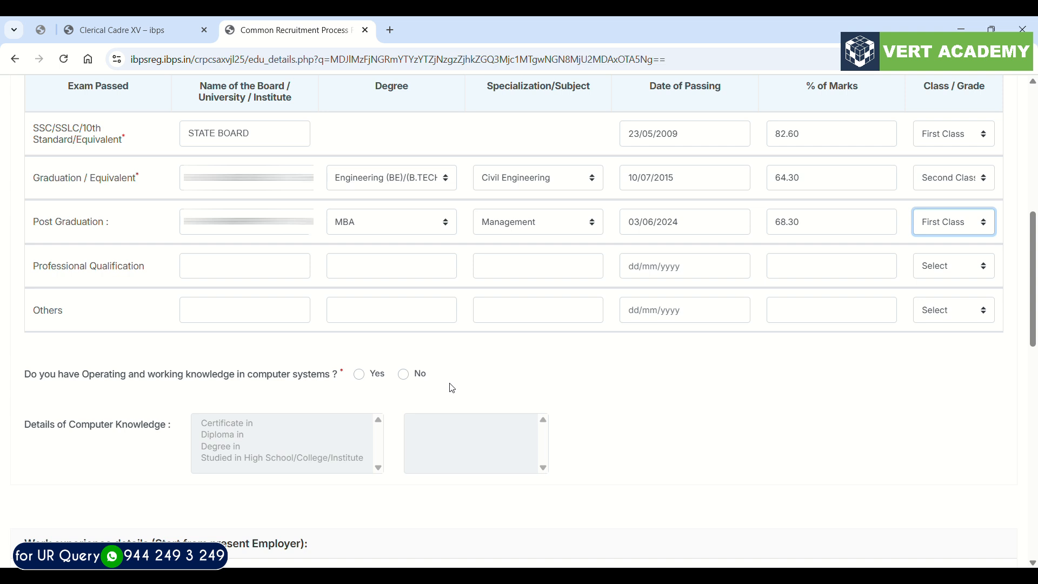
click(361, 374)
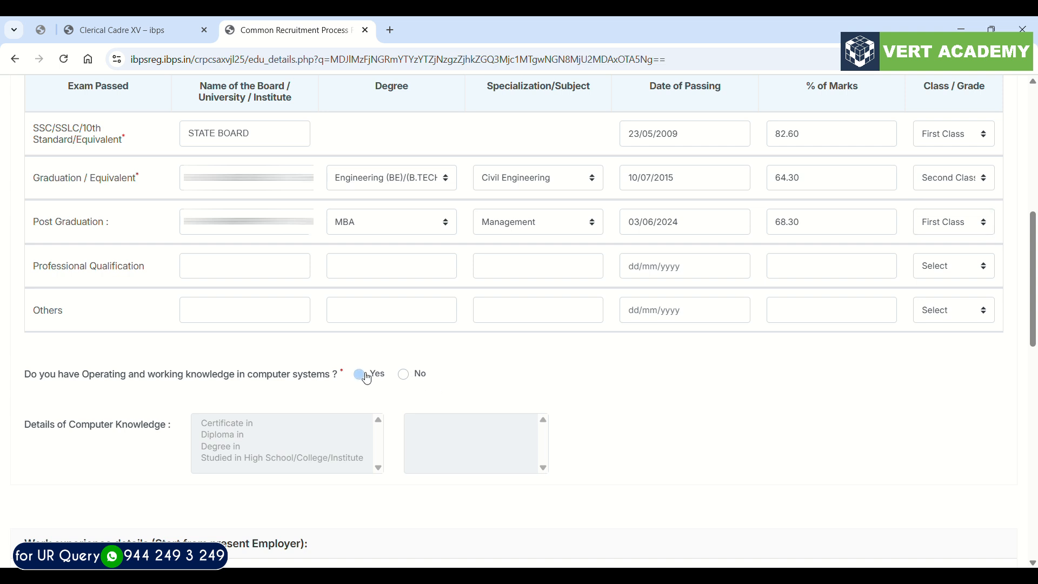
click(282, 458)
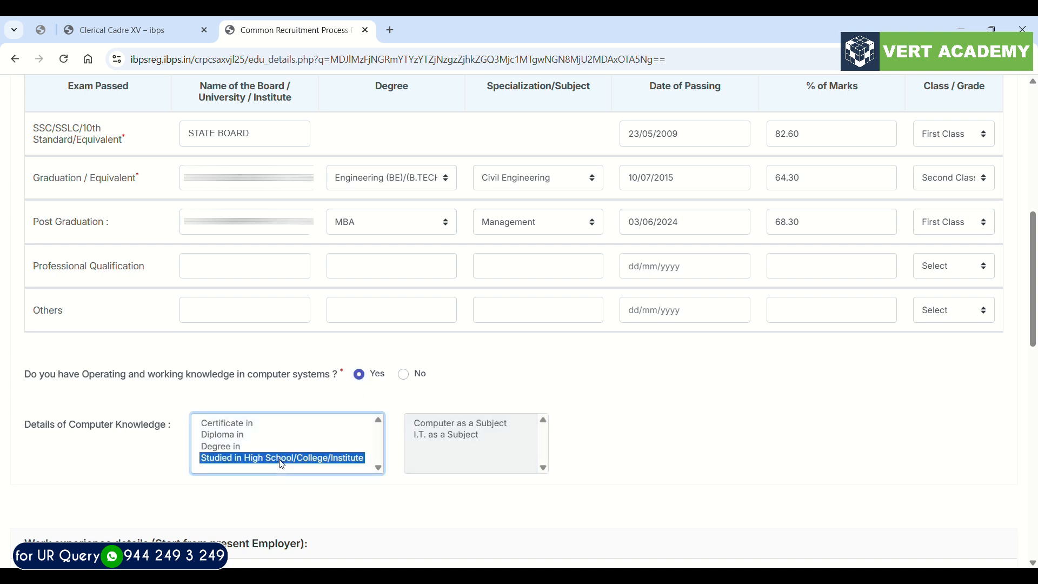
click(438, 425)
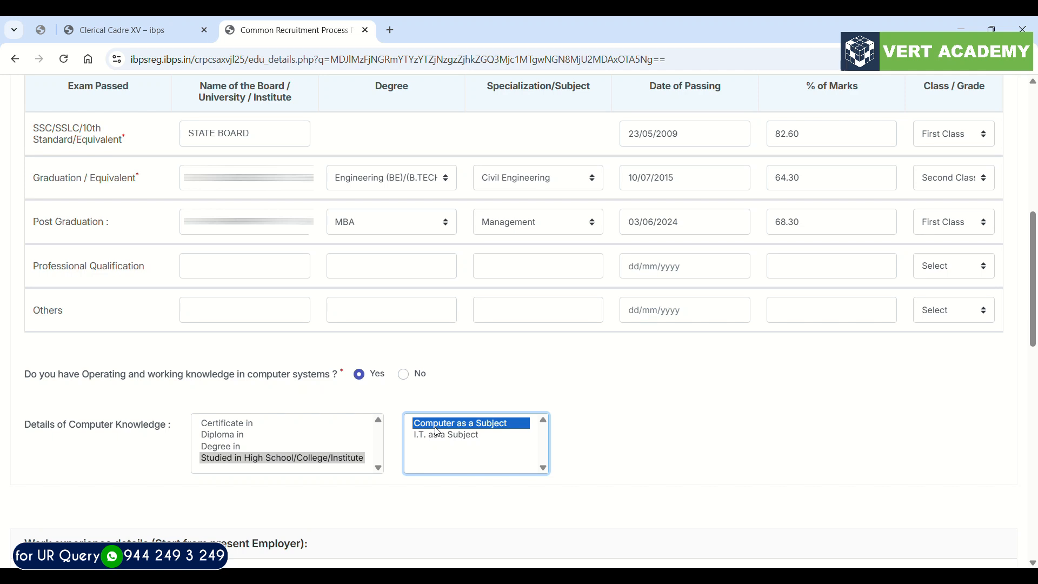
Answer No to the questions about presently working, online pre-exam training and prosecution or conviction by a court of law.
scroll(438, 431, down, 3)
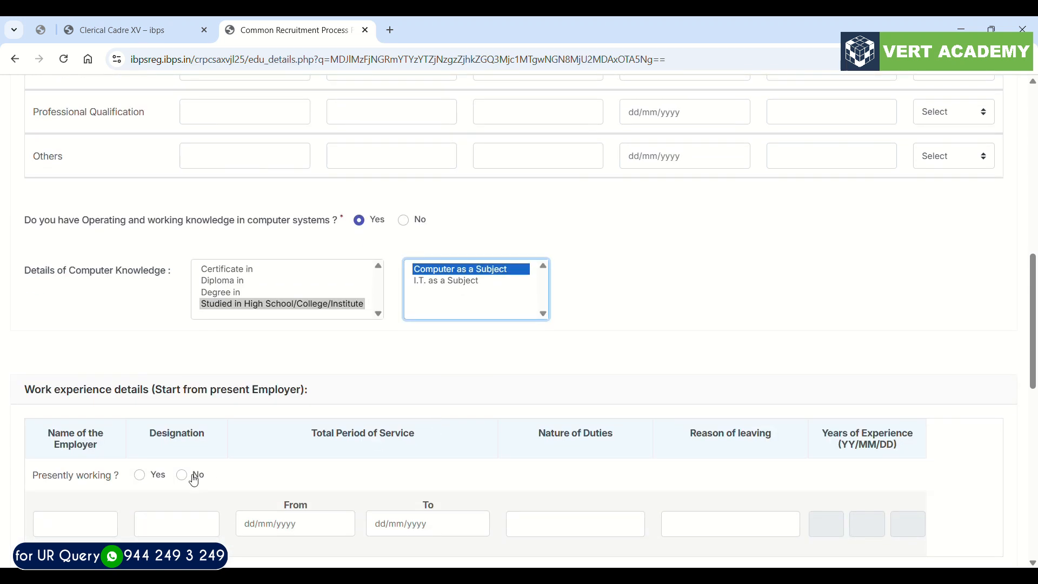
click(193, 477)
scroll(190, 479, down, 3)
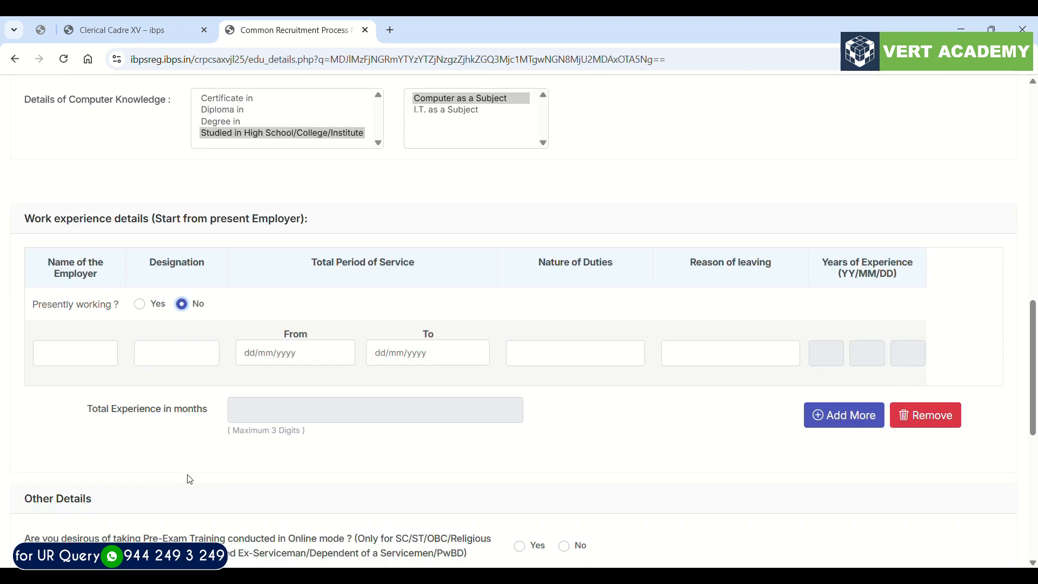
scroll(190, 480, down, 1)
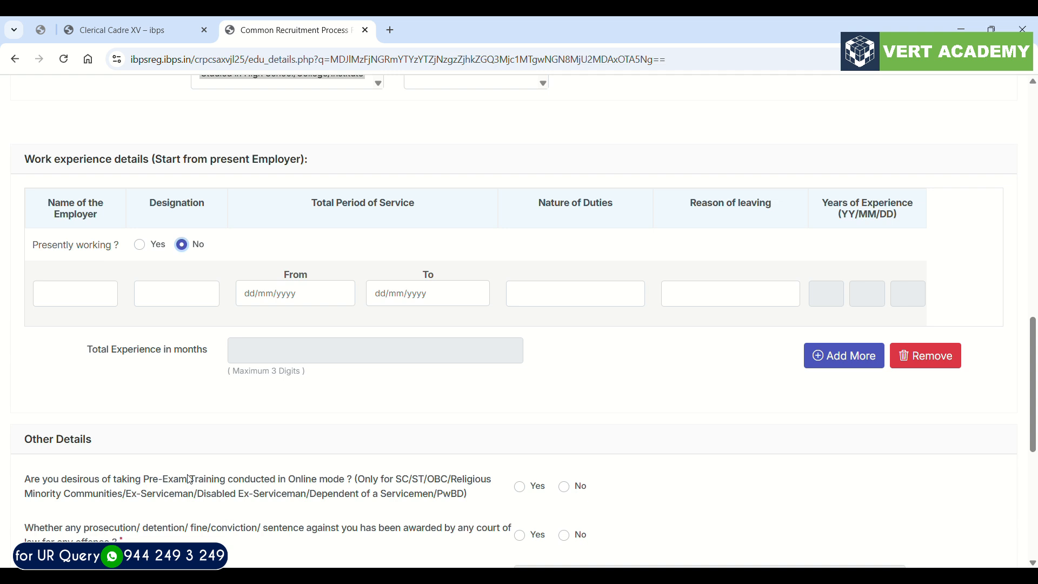
scroll(191, 479, down, 2)
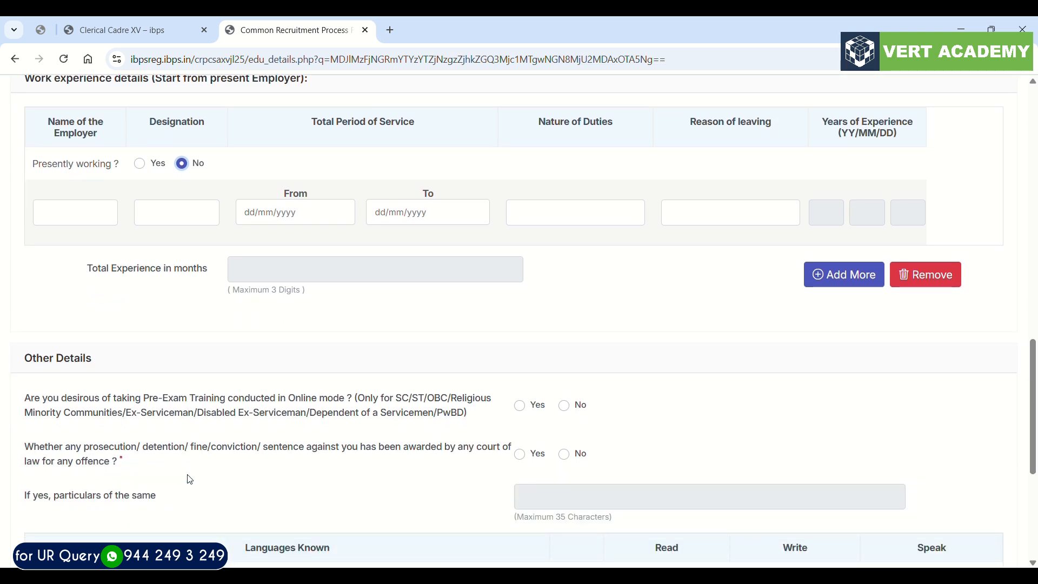
click(571, 411)
click(564, 454)
Add English as the second known language and enable Read, Write and Speak for both Tamil and English.
scroll(565, 457, down, 2)
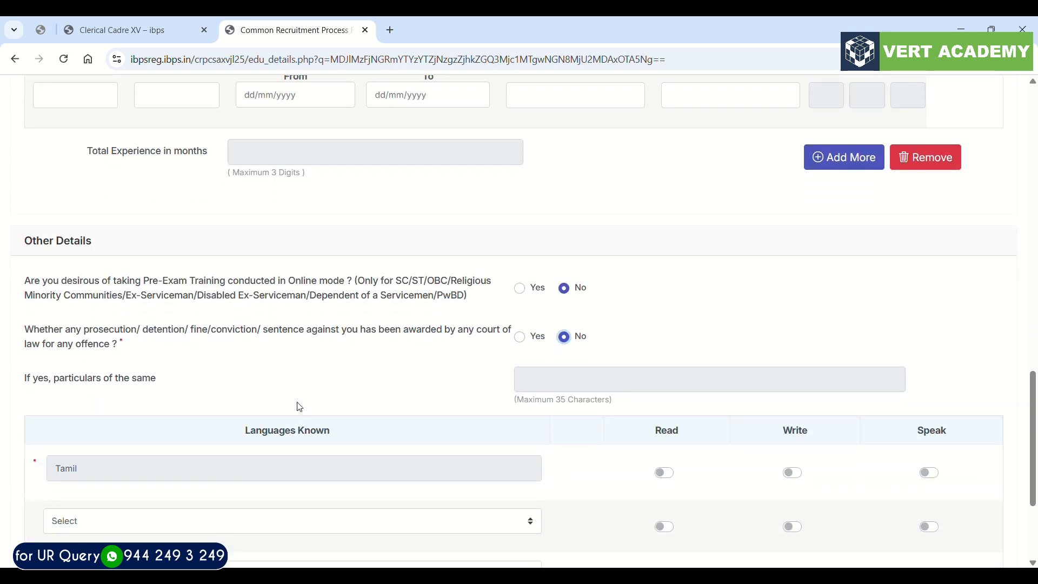
click(221, 512)
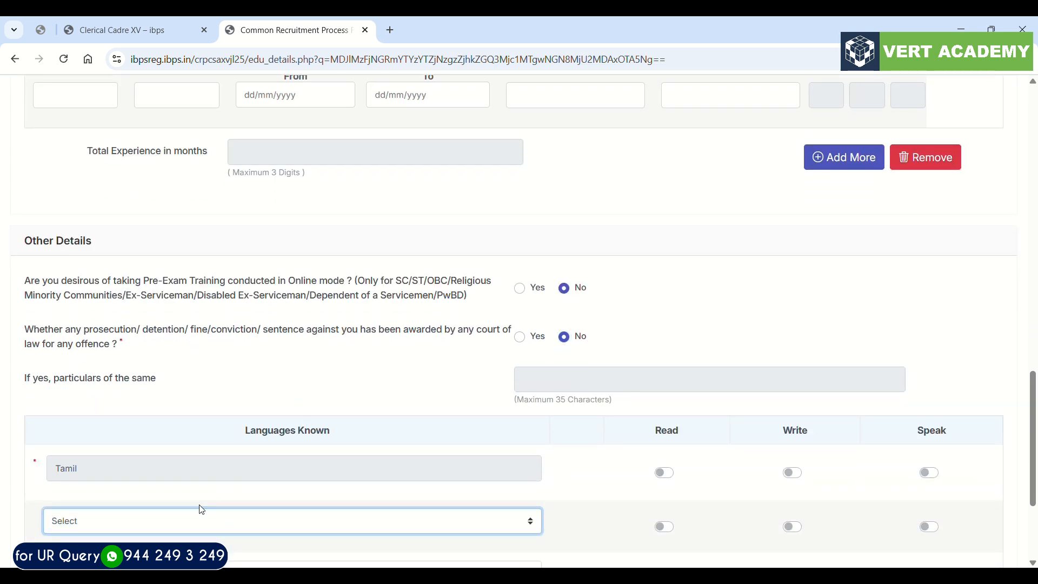
click(176, 468)
click(659, 537)
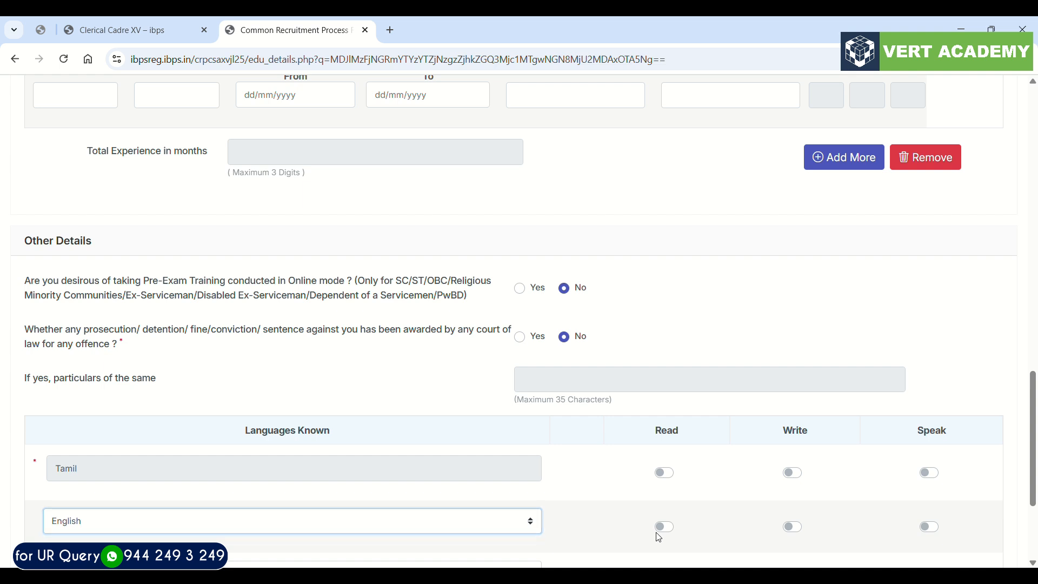
click(664, 527)
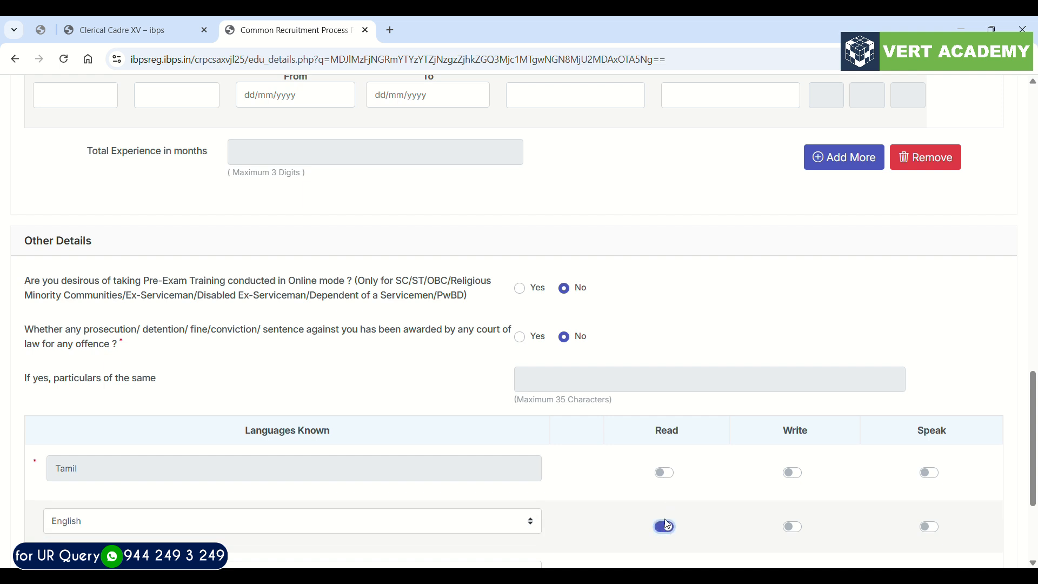
click(664, 473)
click(792, 473)
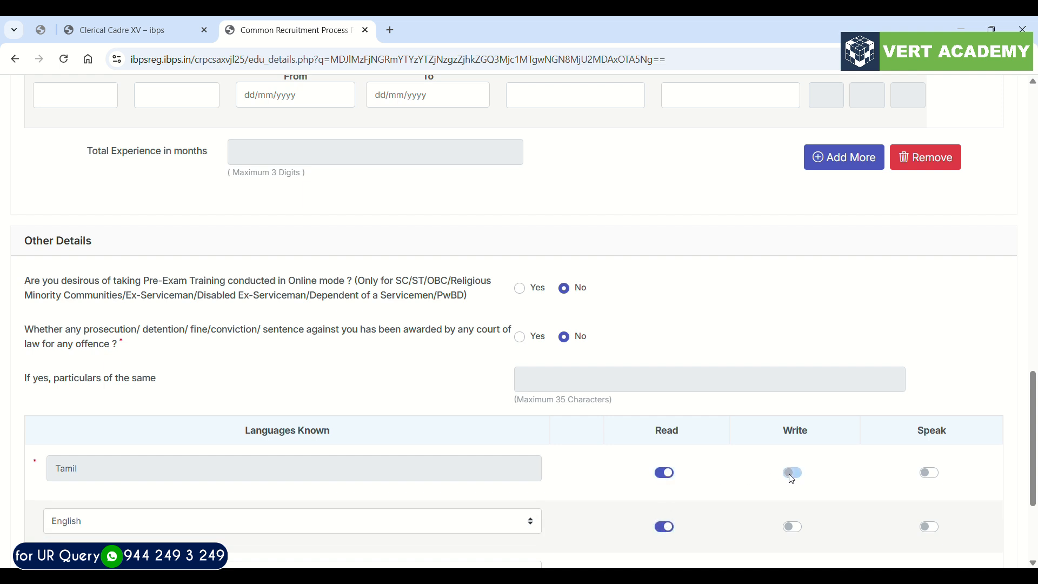
click(795, 526)
click(927, 472)
scroll(930, 476, down, 2)
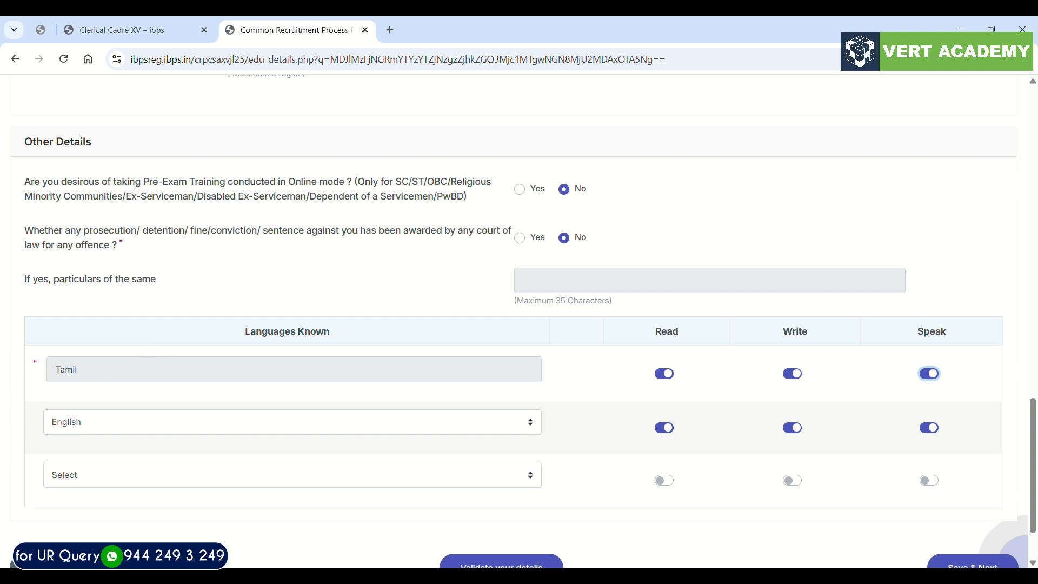
Validate the qualification, experience and language details, acknowledge the notice, and save them to continue to the bank preferences.
scroll(64, 371, down, 2)
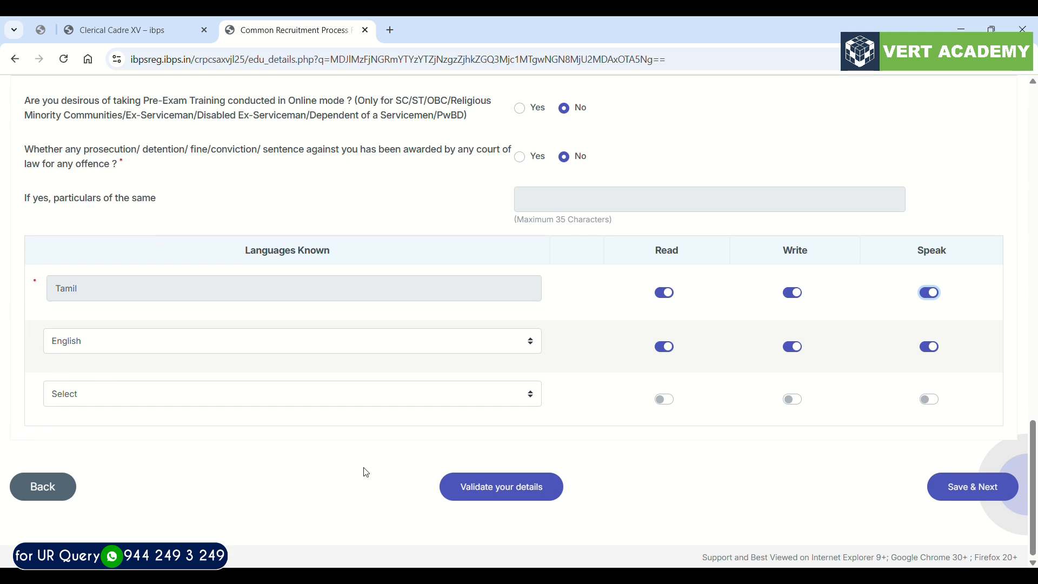
click(448, 482)
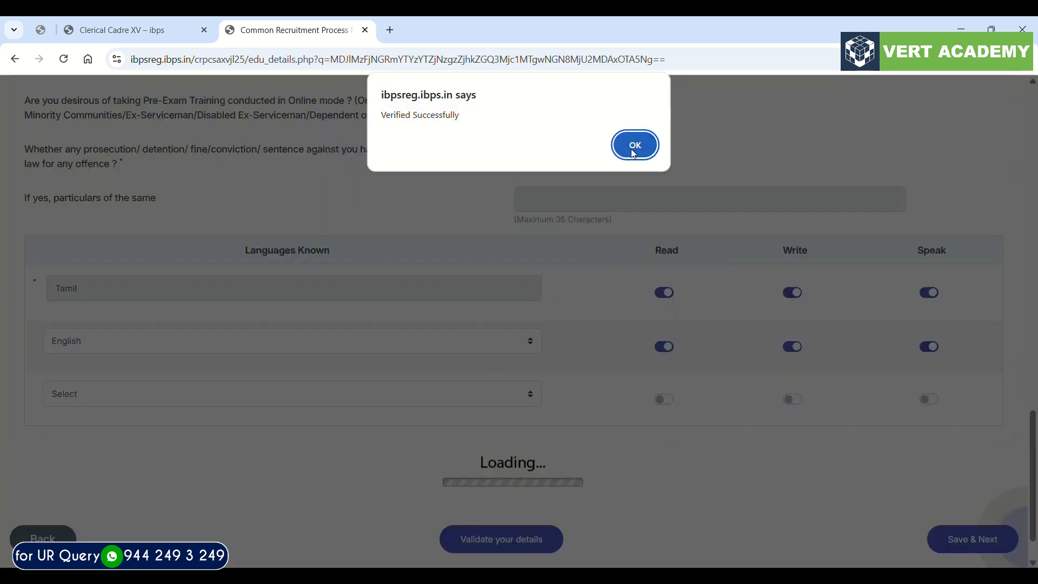
click(634, 144)
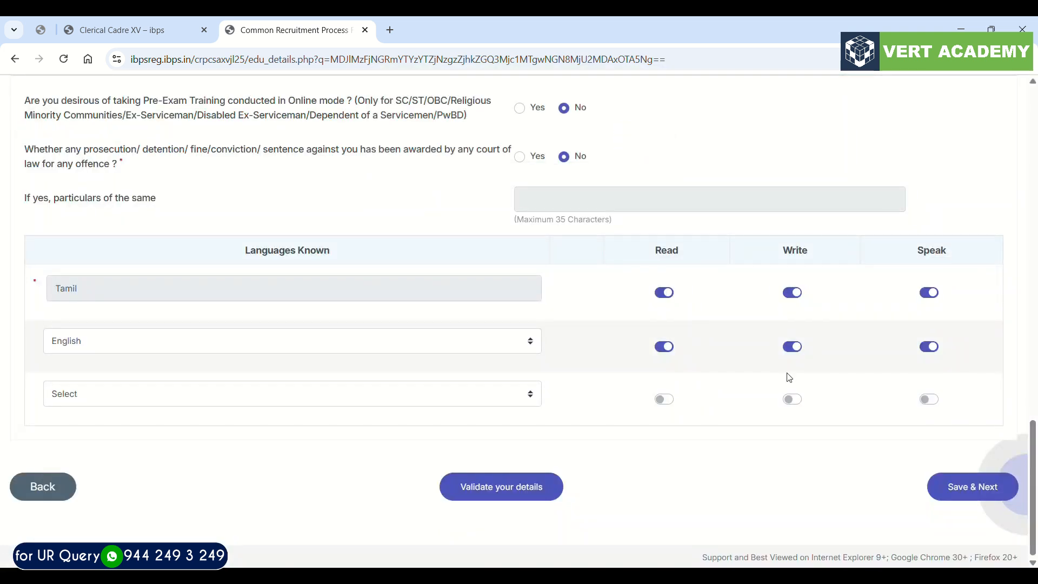
click(970, 487)
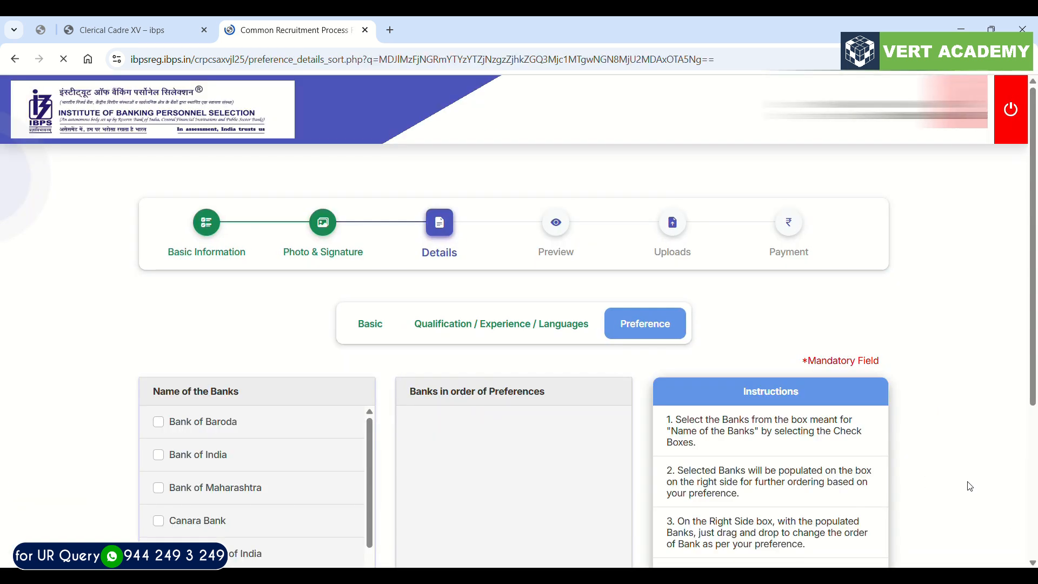
Select Canara Bank, Indian Overseas Bank, Indian Bank and Punjab National Bank, in that order, as the first four bank preferences.
scroll(577, 479, down, 3)
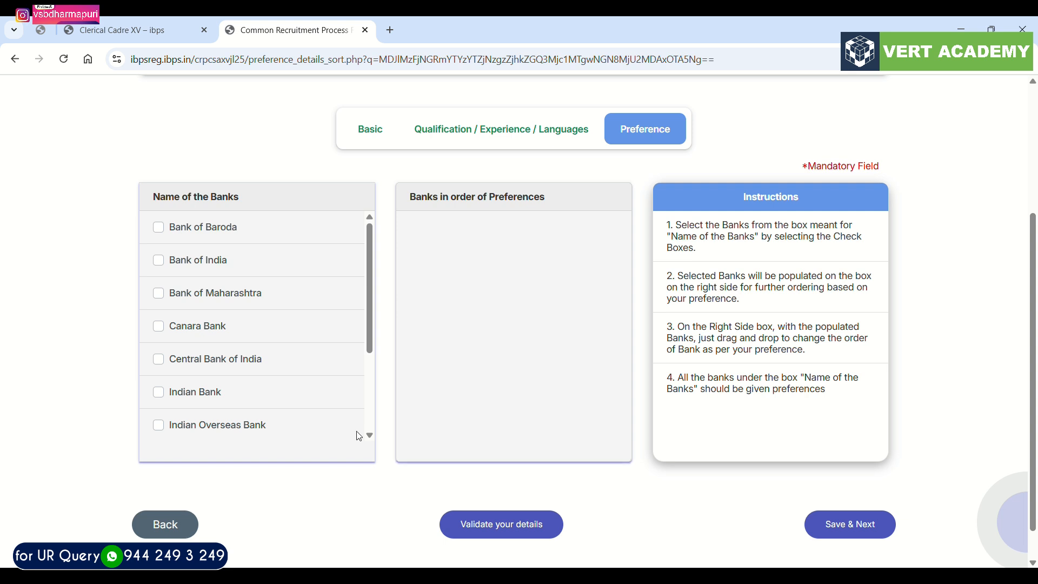
scroll(336, 421, down, 1)
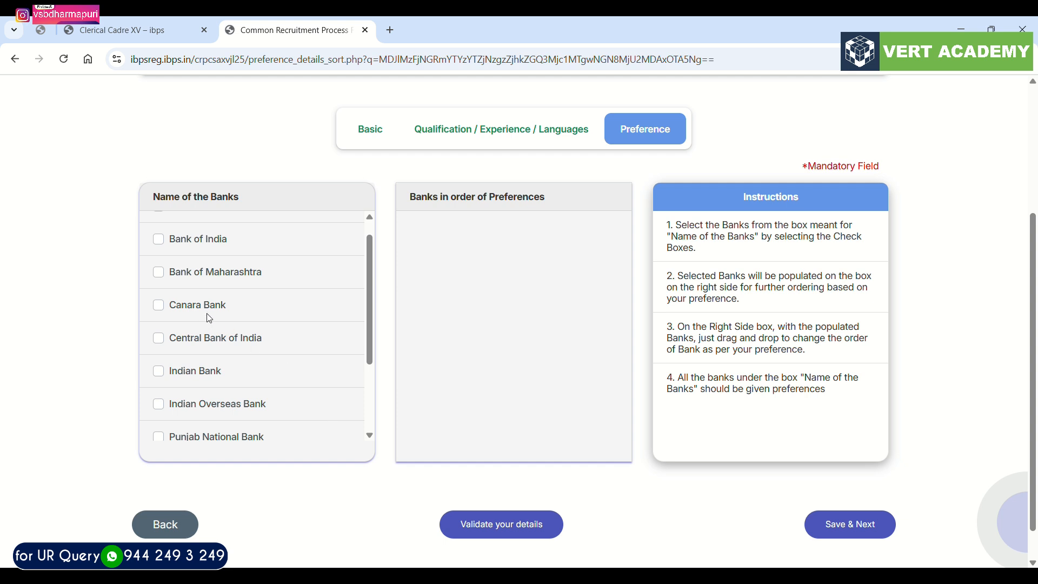
click(160, 305)
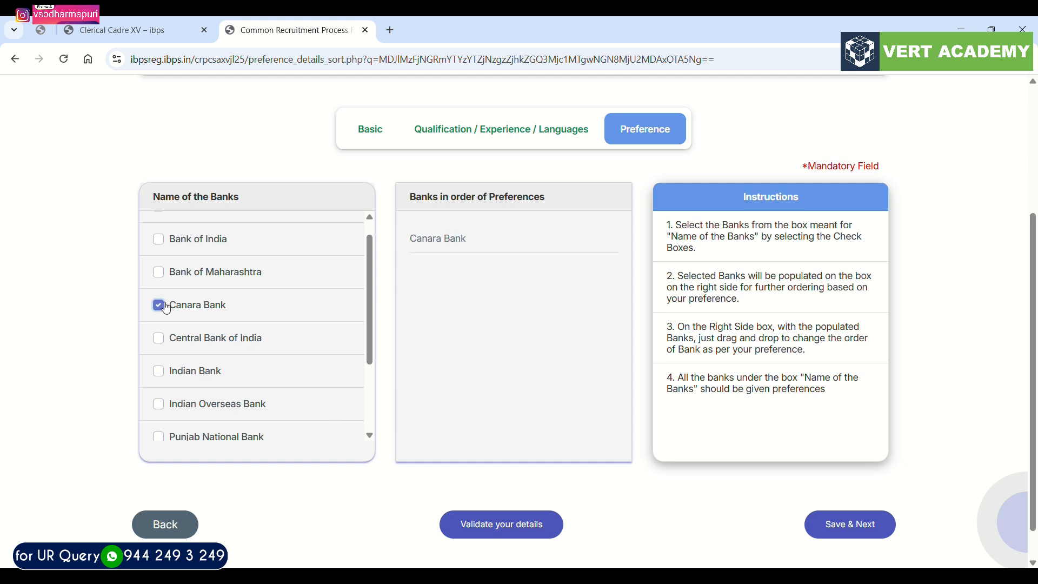
click(168, 410)
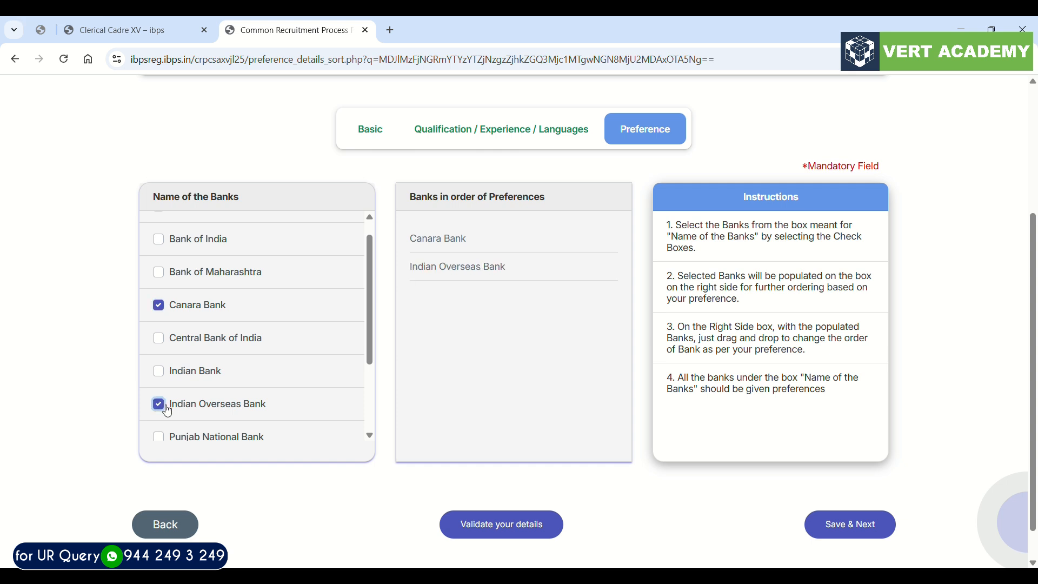
click(167, 374)
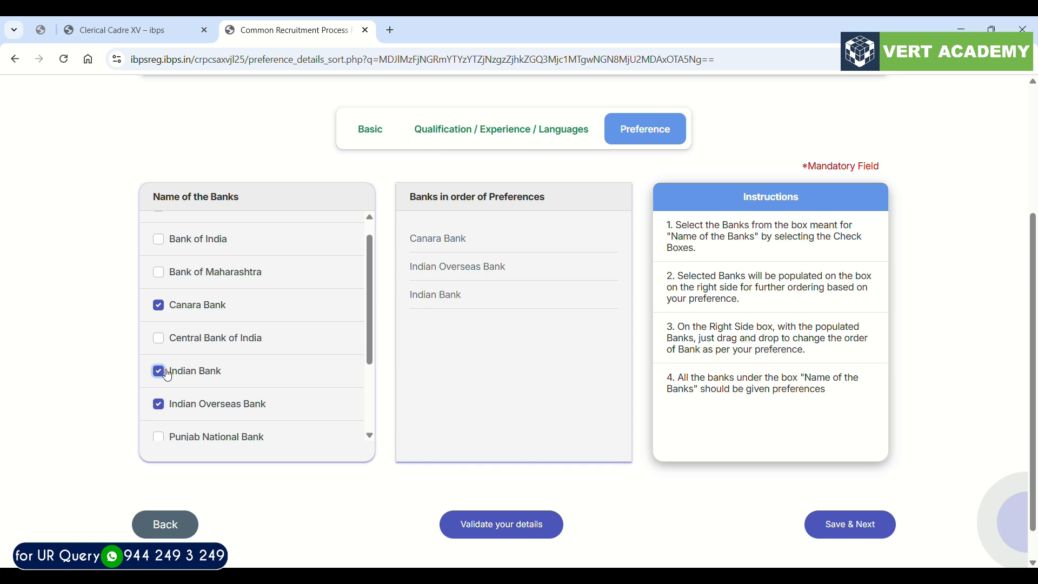
scroll(168, 410, down, 1)
click(169, 411)
Add Bank of Baroda, Bank of India, Central Bank of India and Bank of Maharashtra, in that order, to the bank preferences.
scroll(167, 410, down, 3)
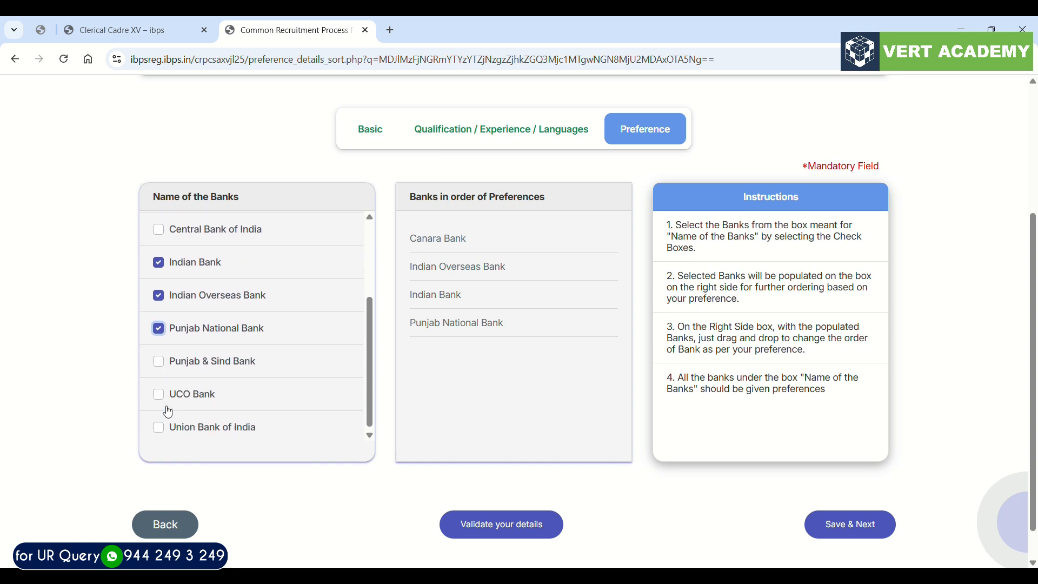
scroll(166, 411, up, 5)
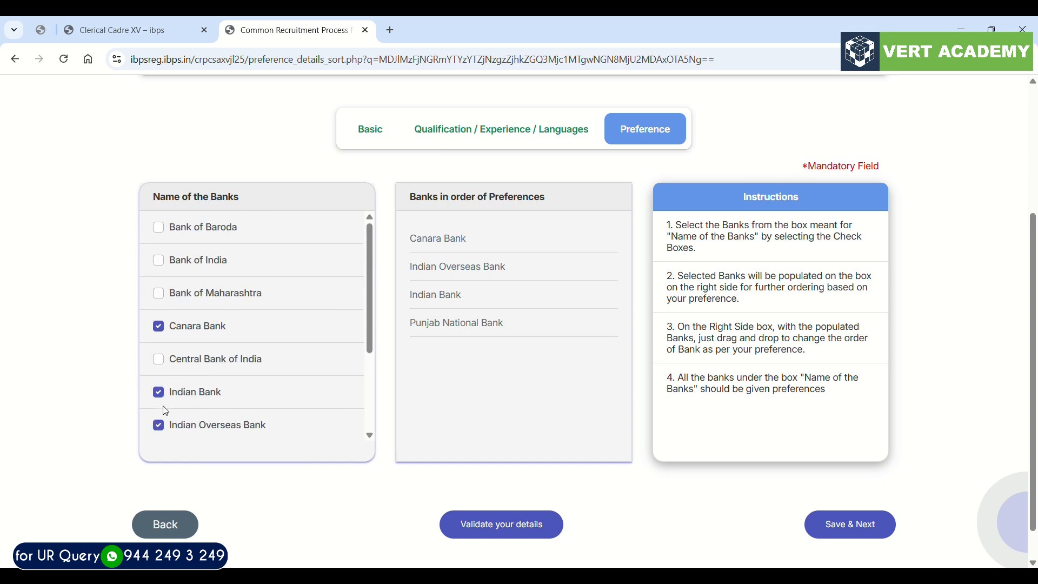
click(162, 229)
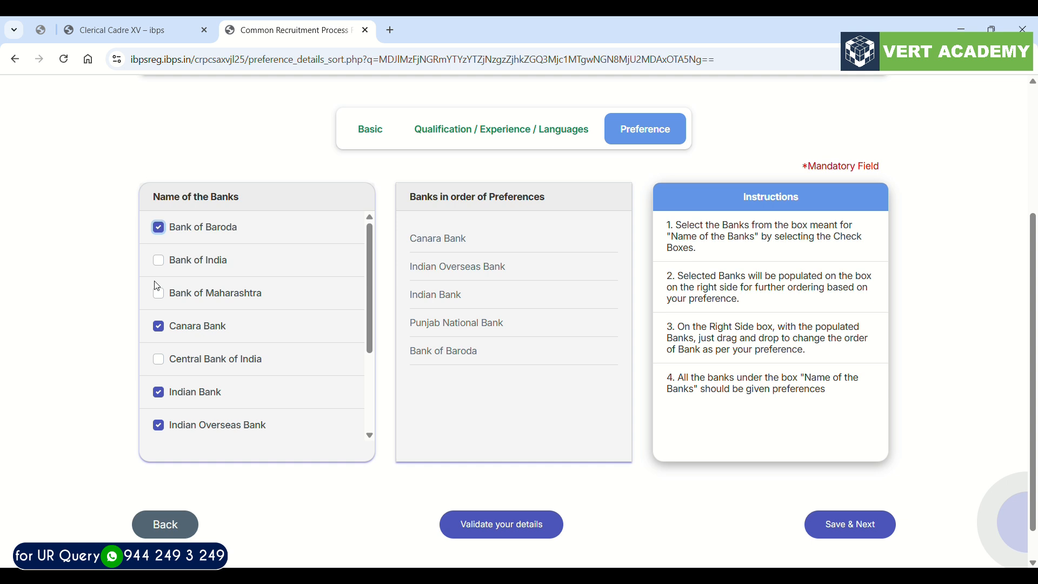
scroll(156, 285, down, 3)
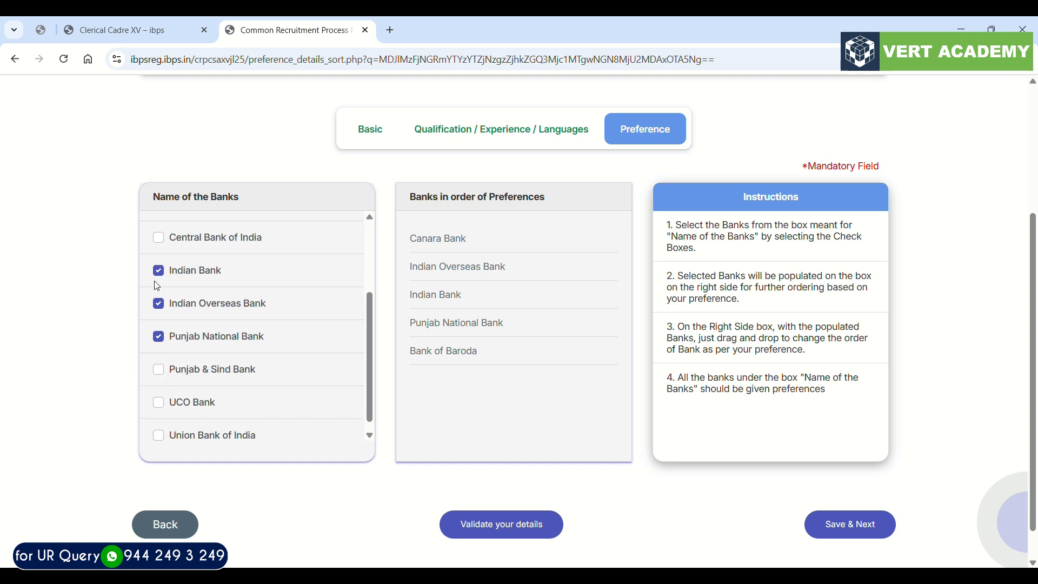
scroll(156, 285, down, 1)
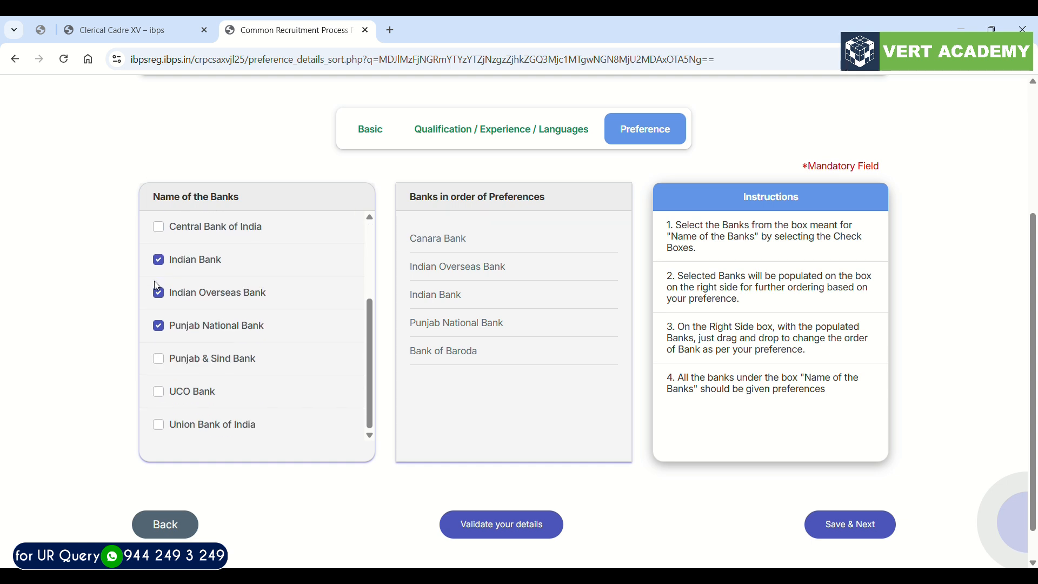
scroll(171, 356, up, 4)
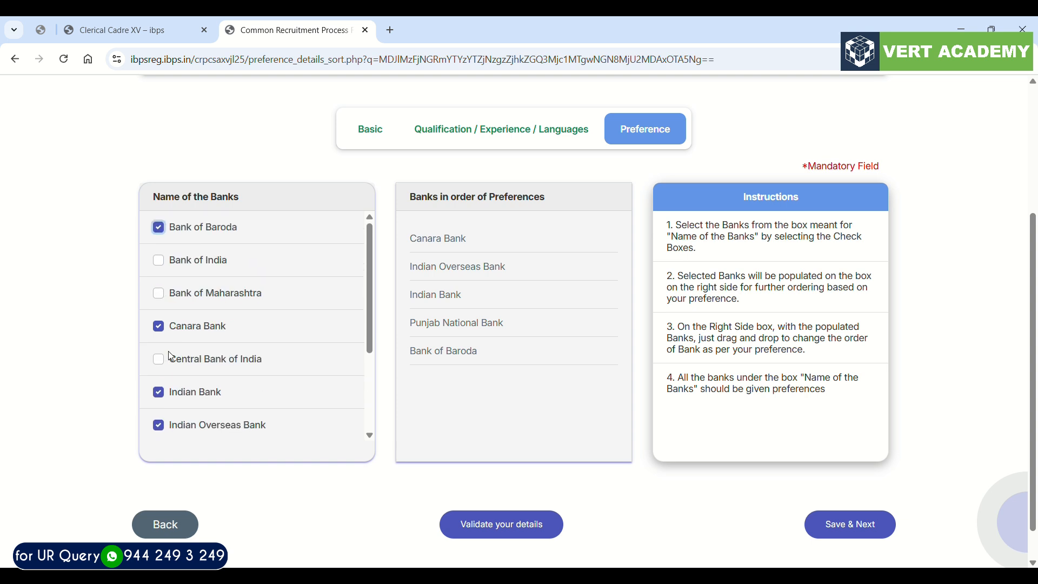
click(163, 262)
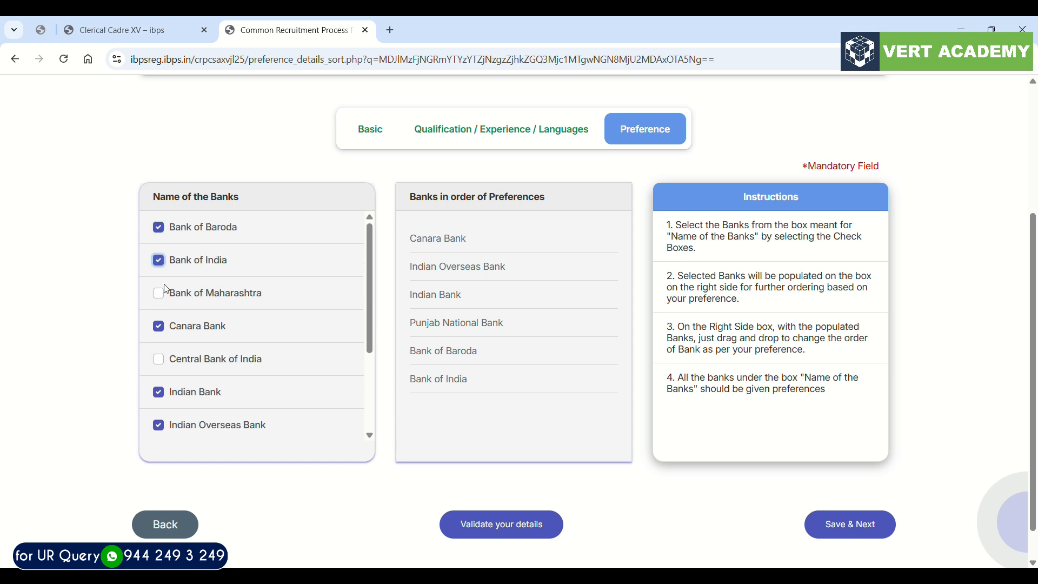
click(158, 359)
scroll(162, 359, down, 1)
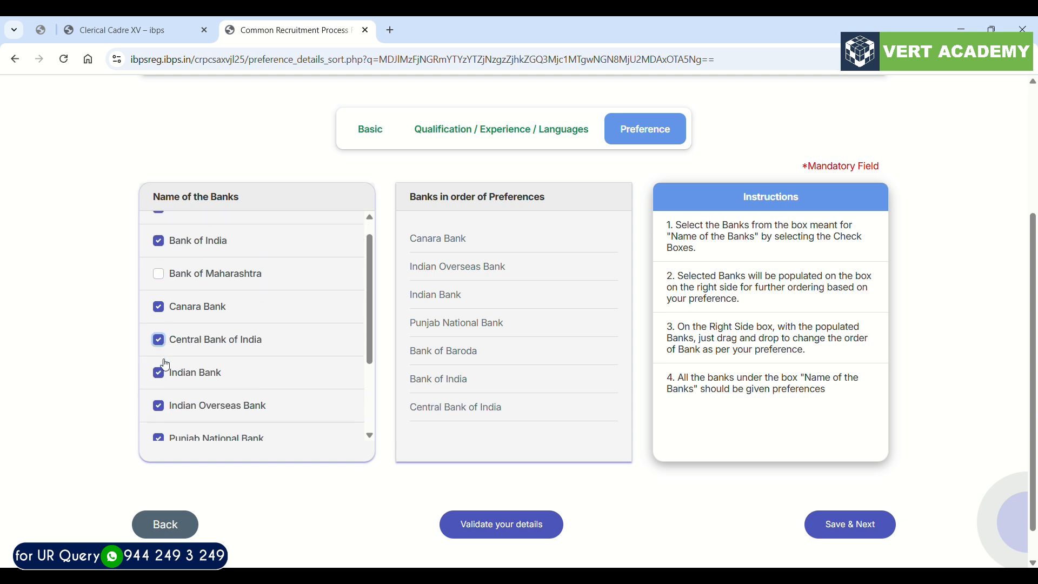
click(162, 262)
Add the remaining banks to the preferences in the order UCO Bank, Punjab & Sind Bank, Union Bank of India.
scroll(166, 260, down, 2)
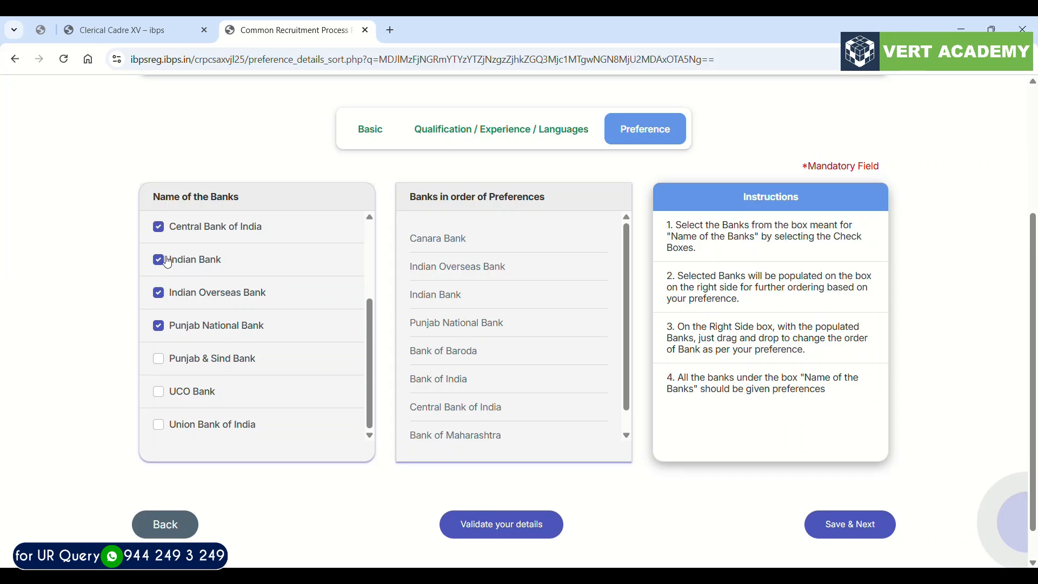
scroll(167, 261, down, 1)
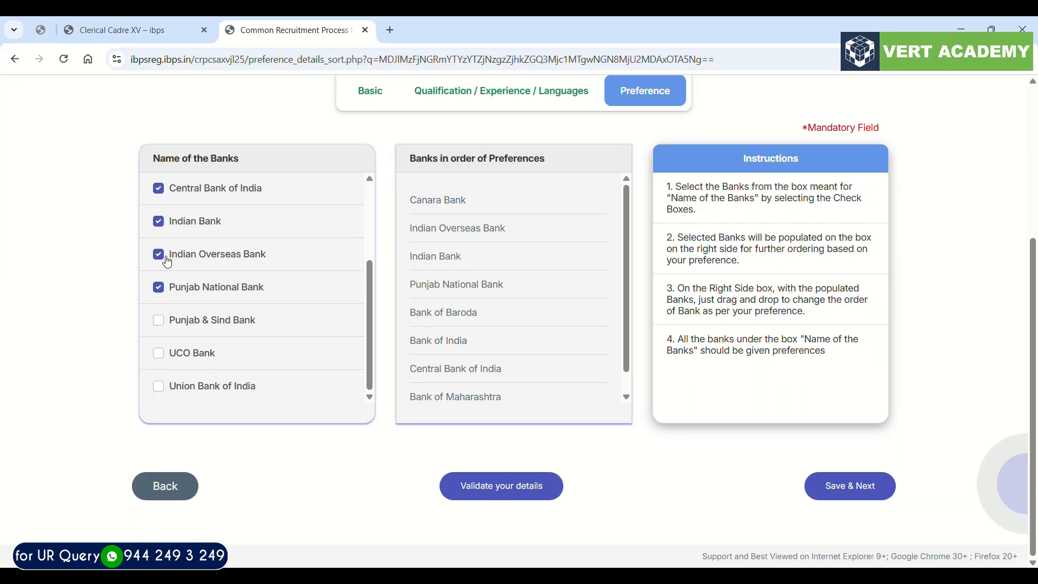
click(160, 354)
click(159, 321)
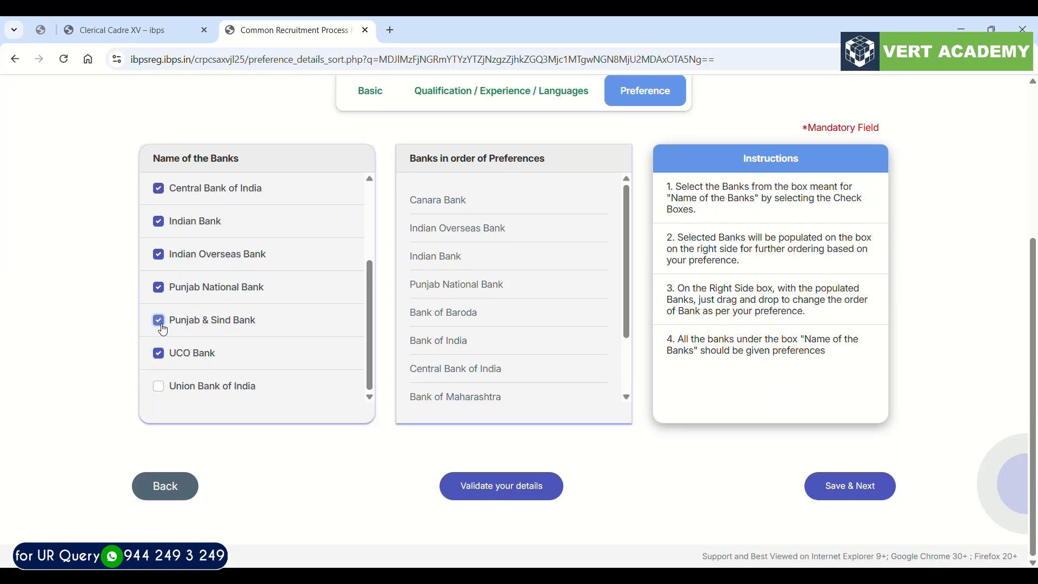
click(158, 387)
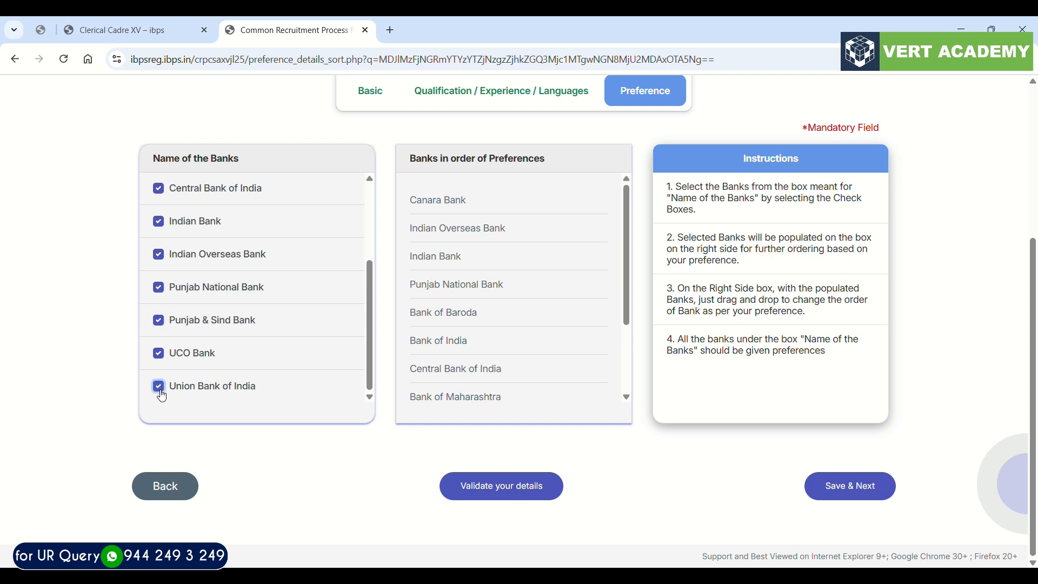
Move Union Bank of India between Central Bank of India and Bank of Maharashtra in the preference order and save the preferences.
scroll(428, 386, down, 2)
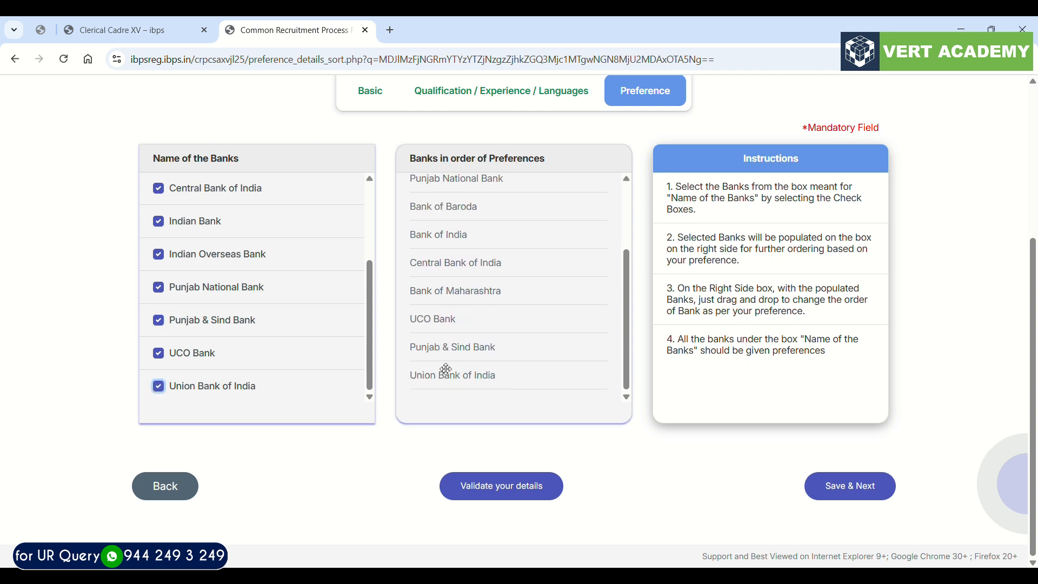
drag(440, 375, 438, 281)
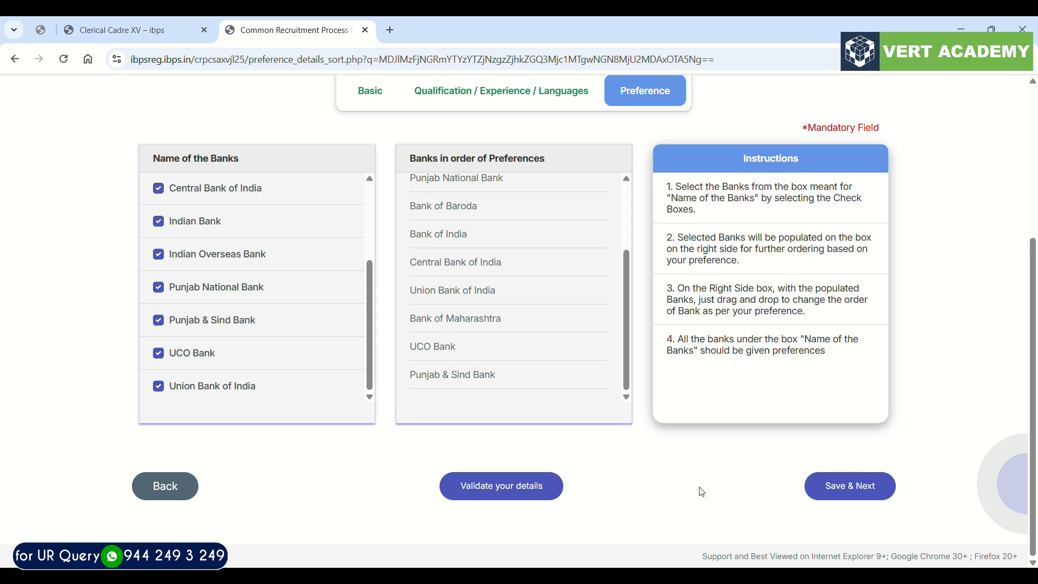
click(844, 489)
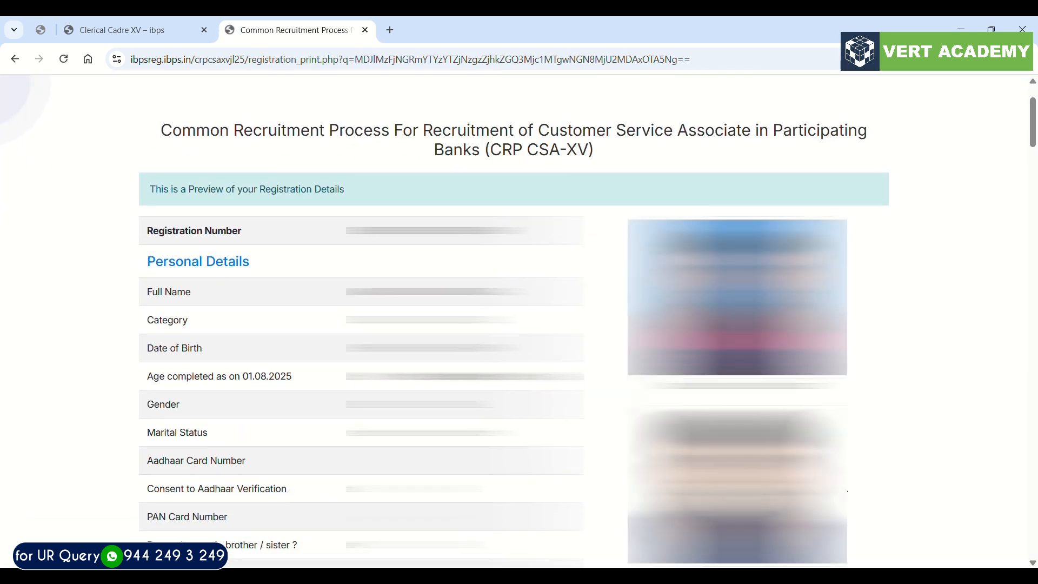
Review the registration preview from the personal details through the addresses, service questions and known languages to the declaration.
scroll(843, 490, down, 2)
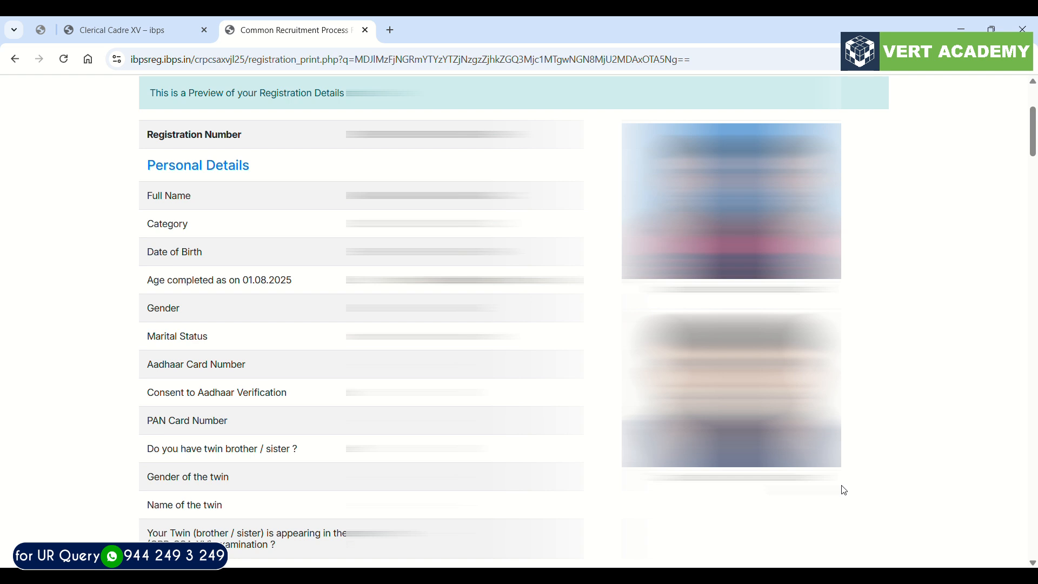
scroll(844, 490, down, 2)
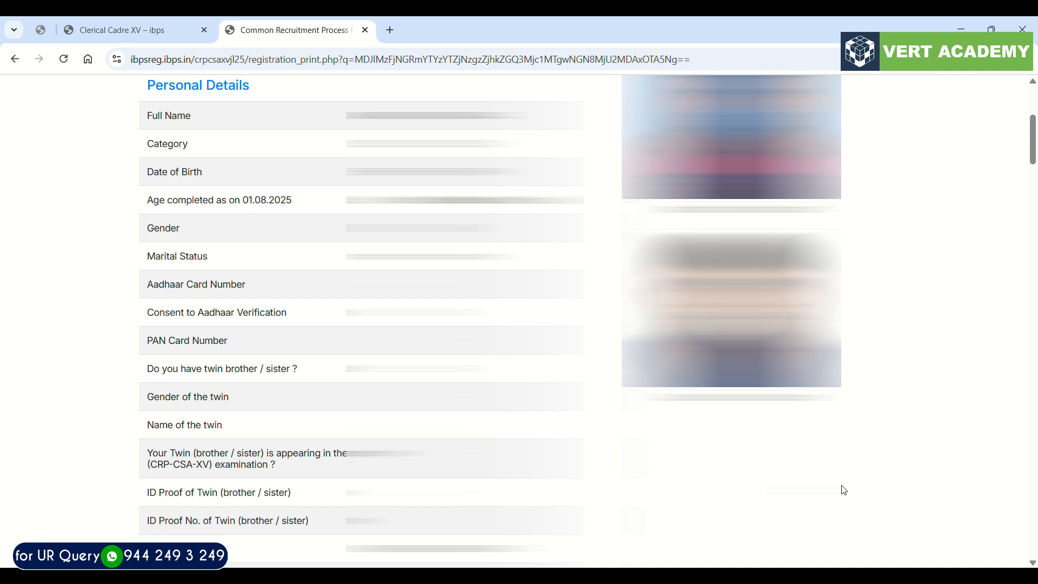
scroll(844, 489, down, 10)
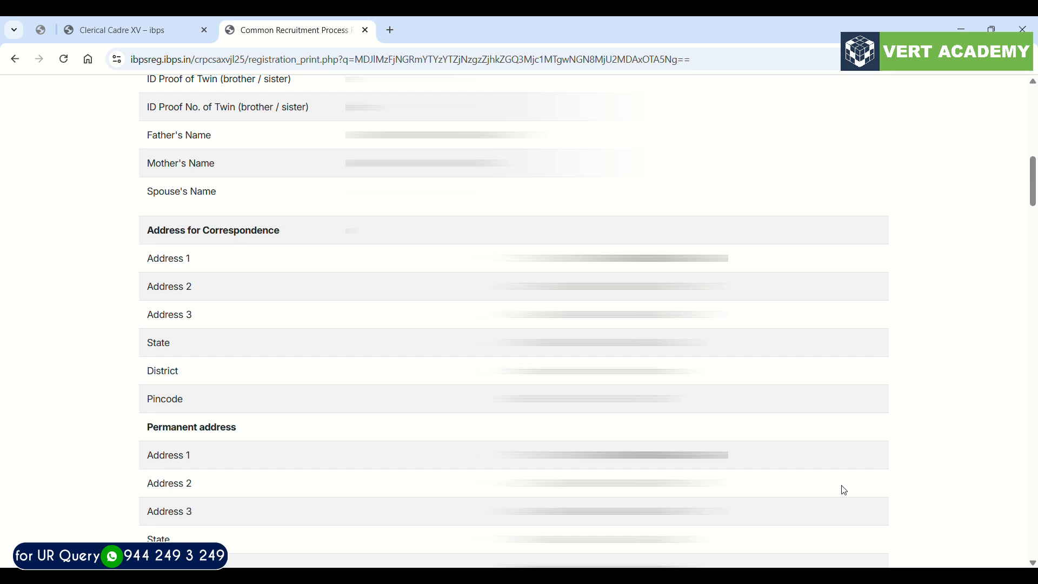
scroll(843, 489, down, 3)
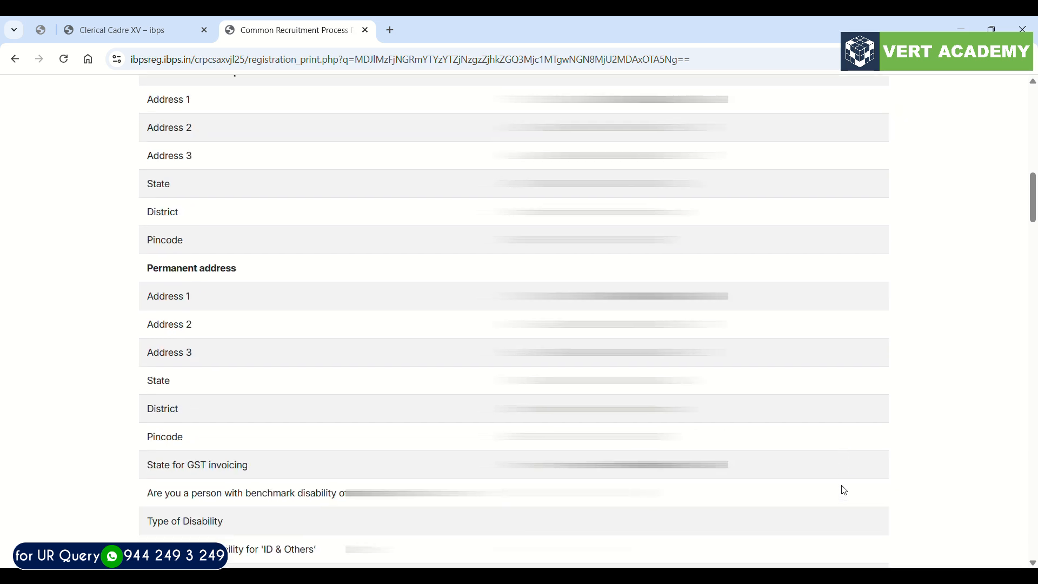
scroll(843, 490, down, 20)
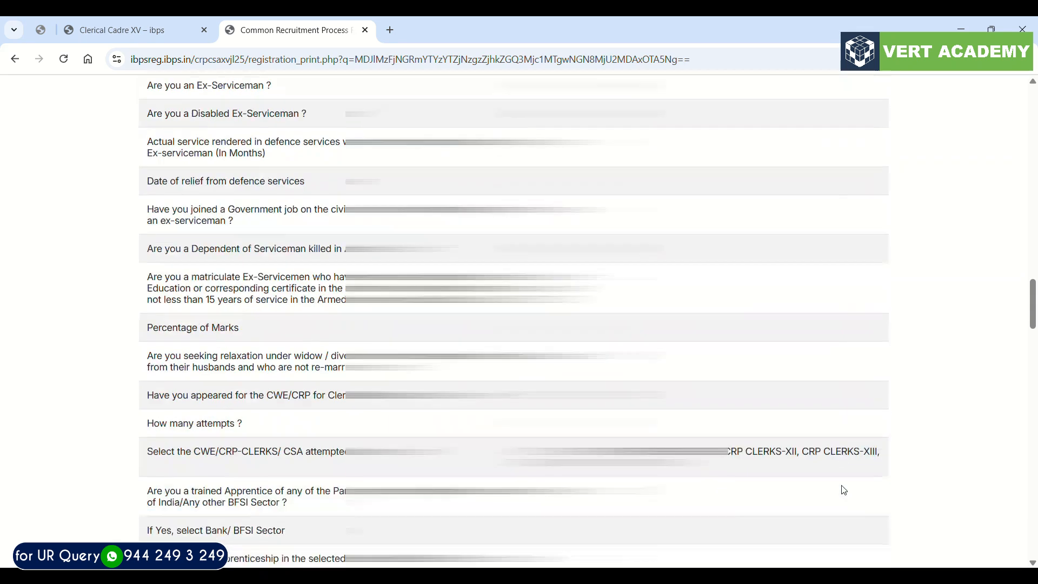
scroll(844, 490, down, 20)
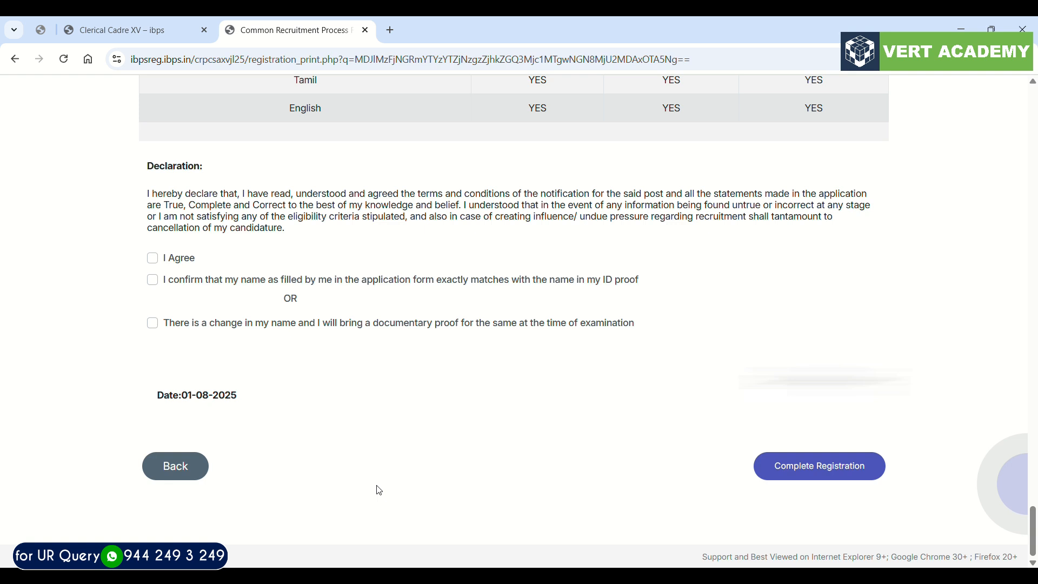
Agree to the declaration and select the statement that the name has changed and documentary proof will be brought to the examination.
scroll(379, 490, up, 2)
click(153, 381)
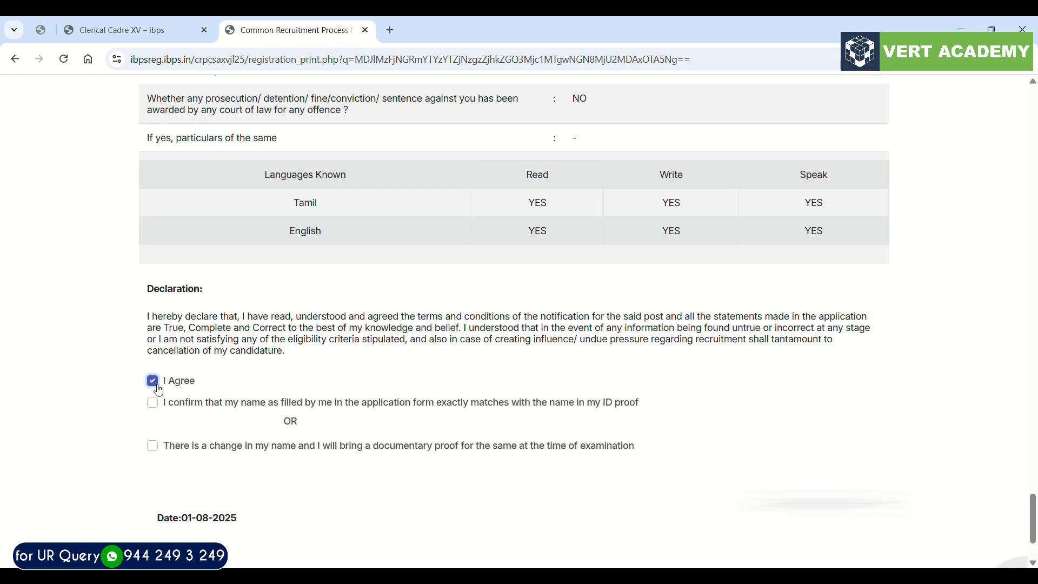
click(153, 446)
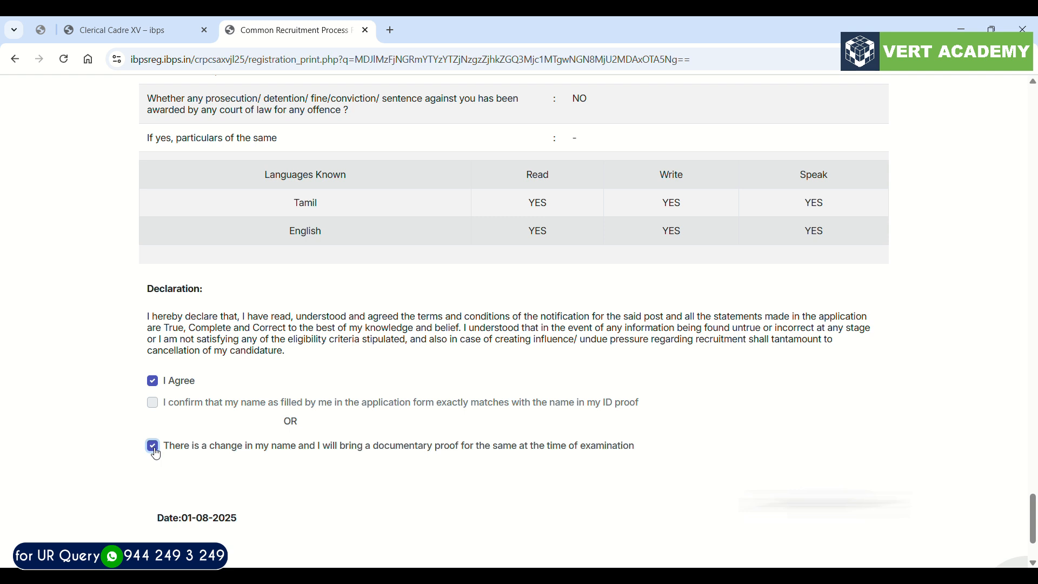
Complete the registration and accept both confirmations to continue to the document uploads.
scroll(156, 454, down, 2)
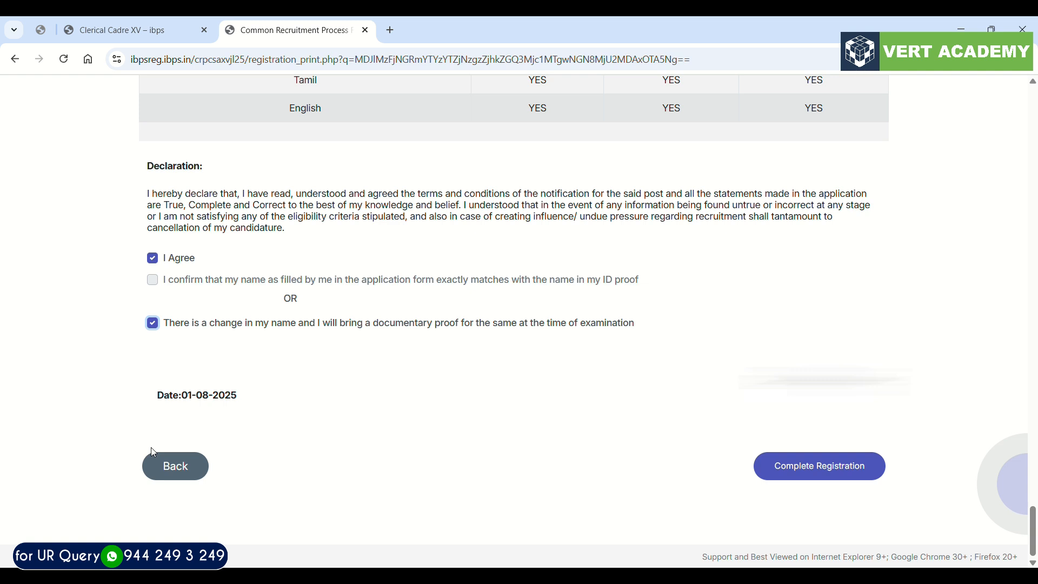
click(800, 477)
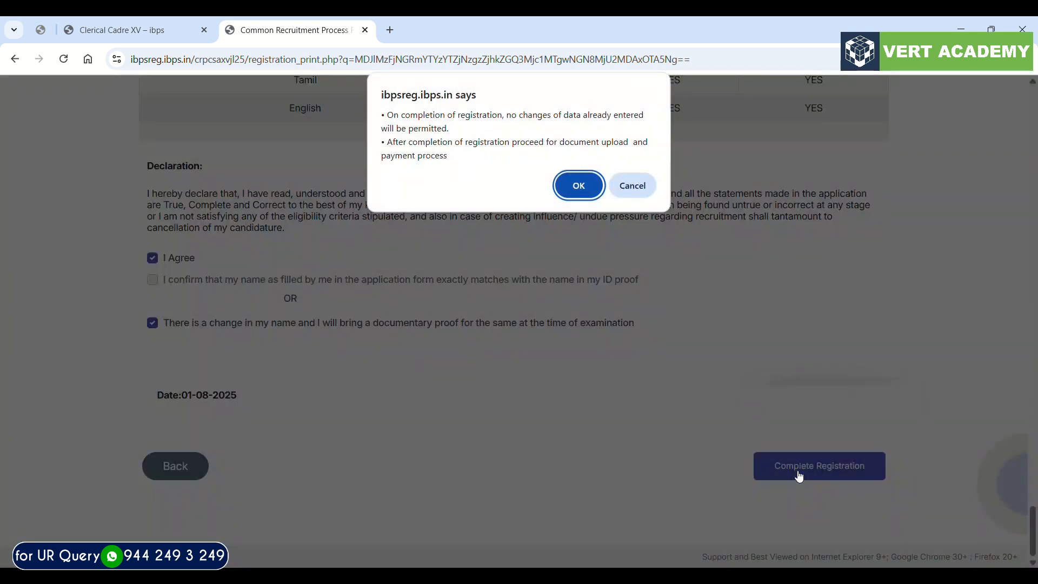
click(586, 194)
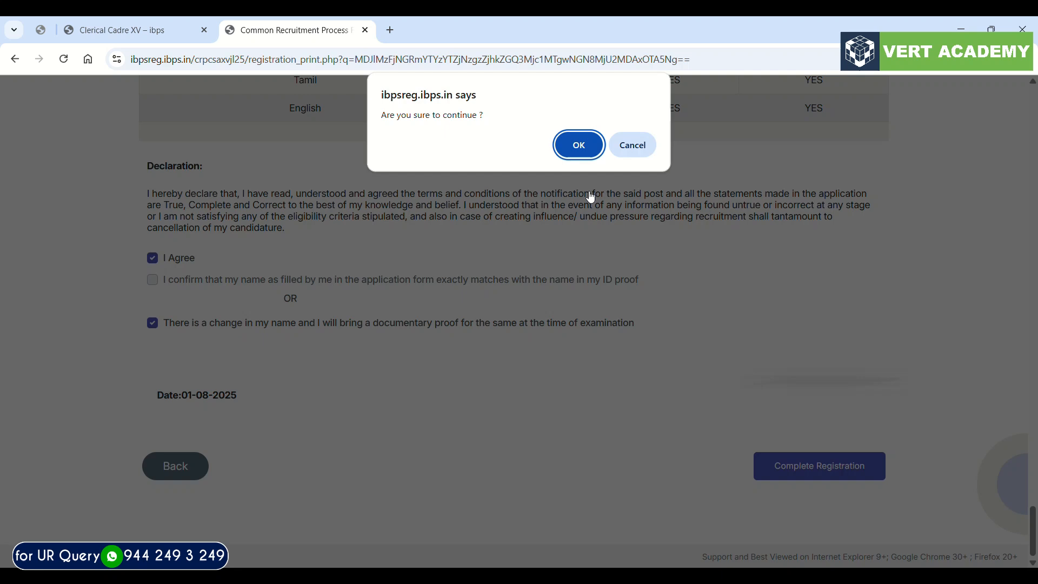
click(577, 142)
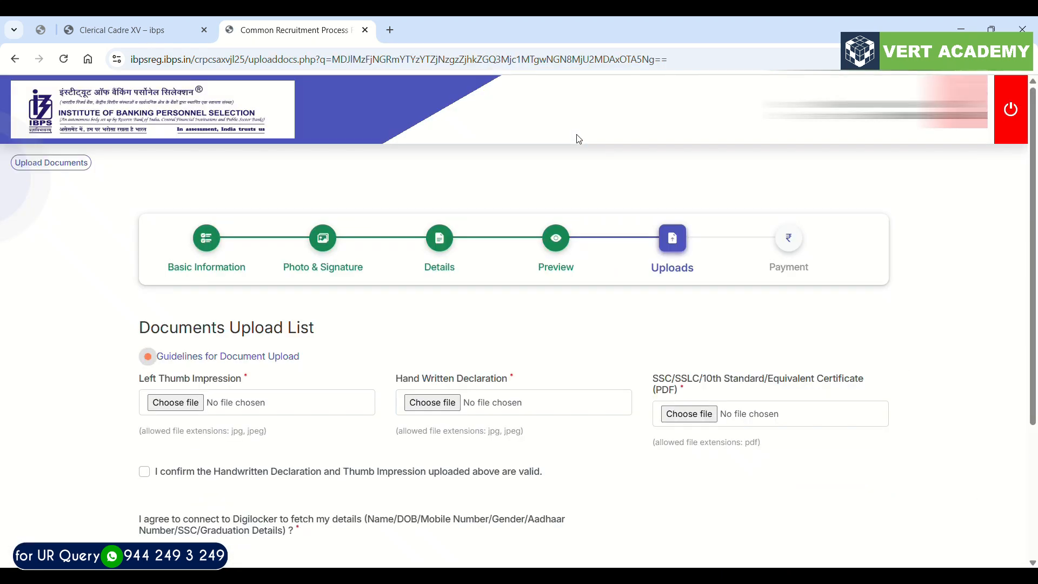
Upload thumb.jpg as the left thumb impression and decl.jpg as the handwritten declaration, accepting each preview.
scroll(579, 139, down, 1)
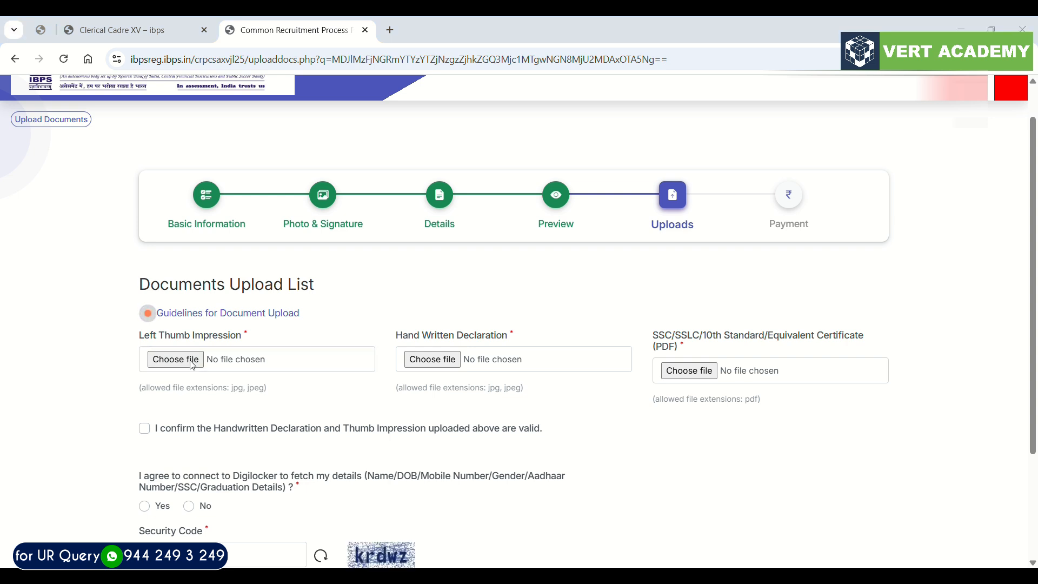
click(917, 545)
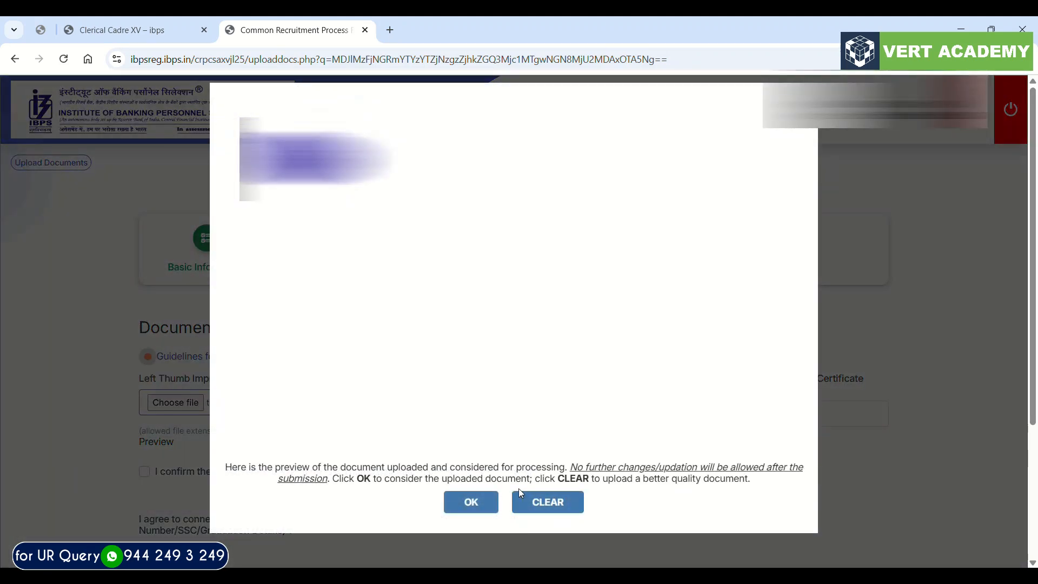
click(479, 509)
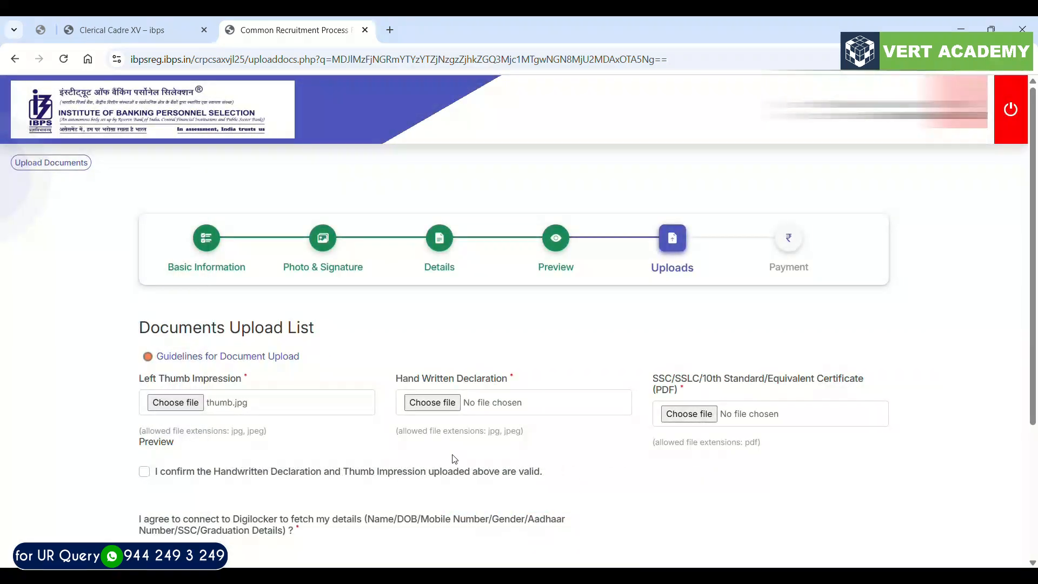
click(431, 404)
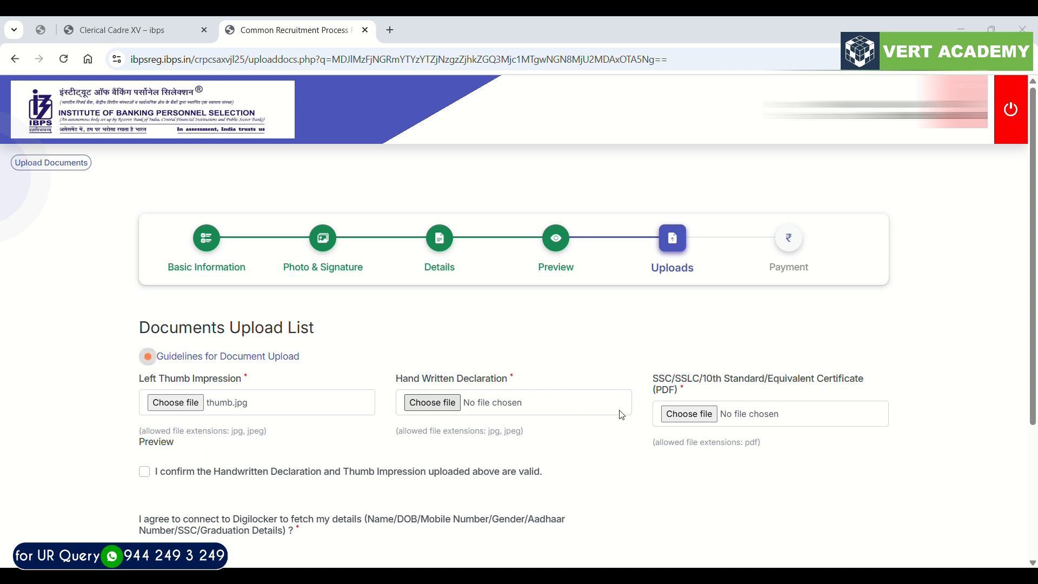
click(907, 552)
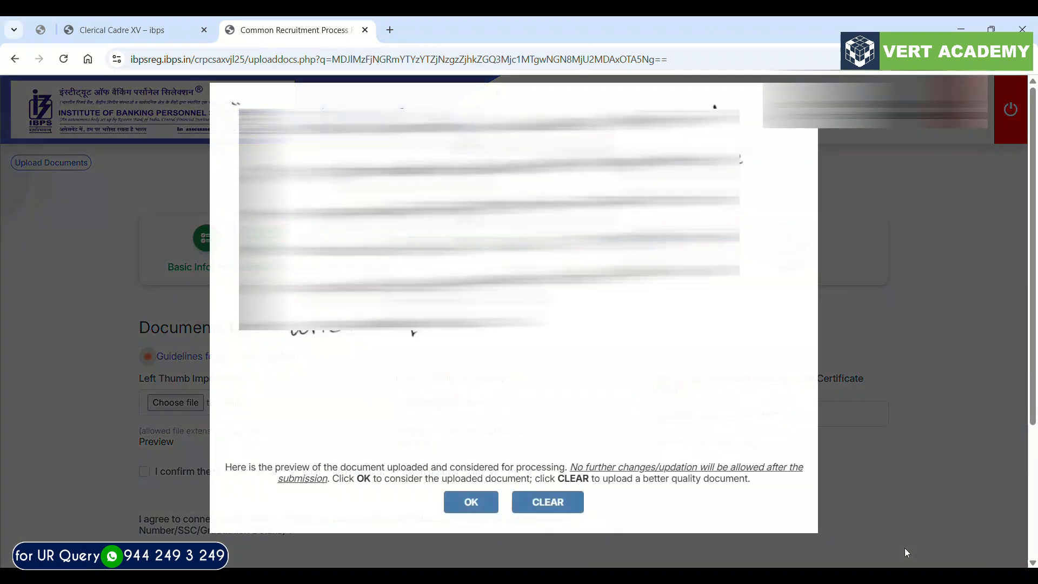
click(467, 501)
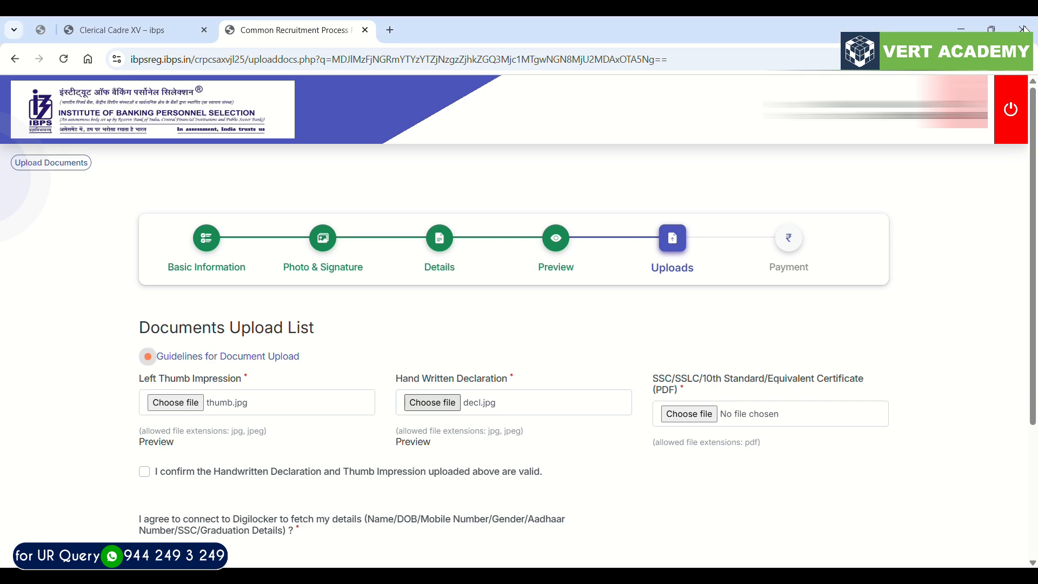
Upload 10th.pdf as the SSC/SSLC/10th standard certificate, check its preview throughout and accept it.
click(909, 553)
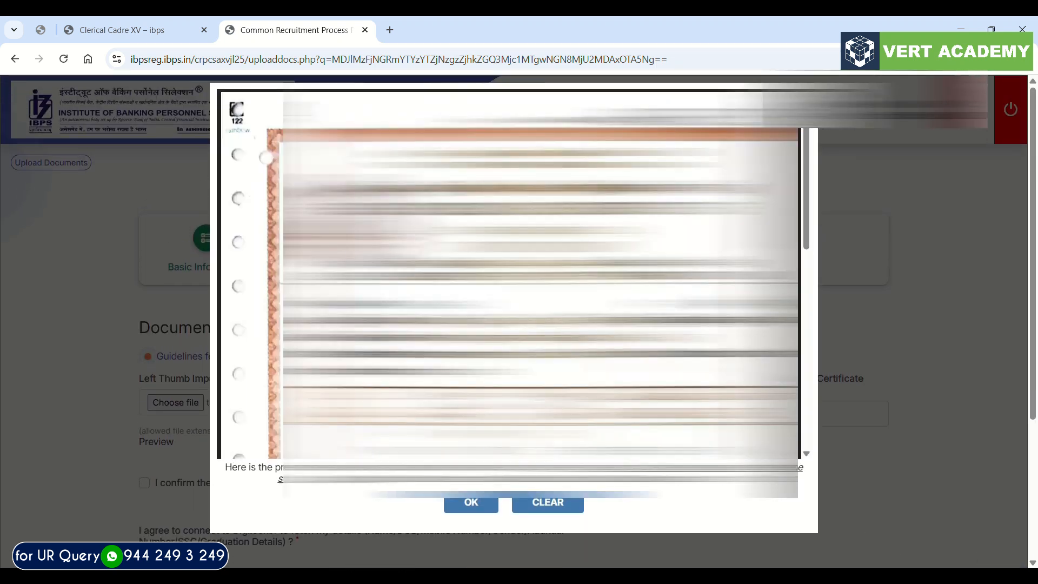
scroll(514, 274, up, 2)
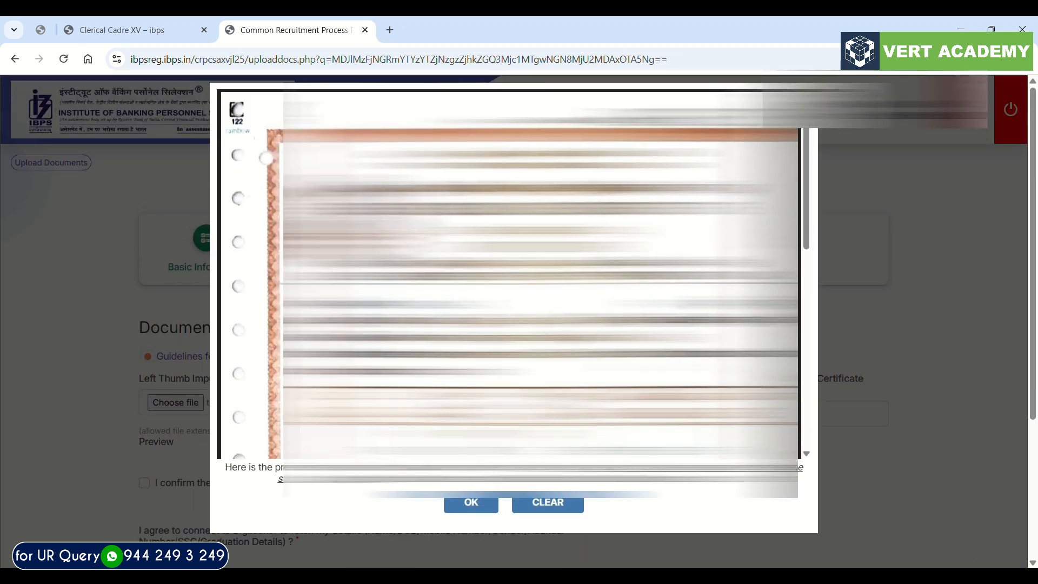
scroll(514, 274, down, 2)
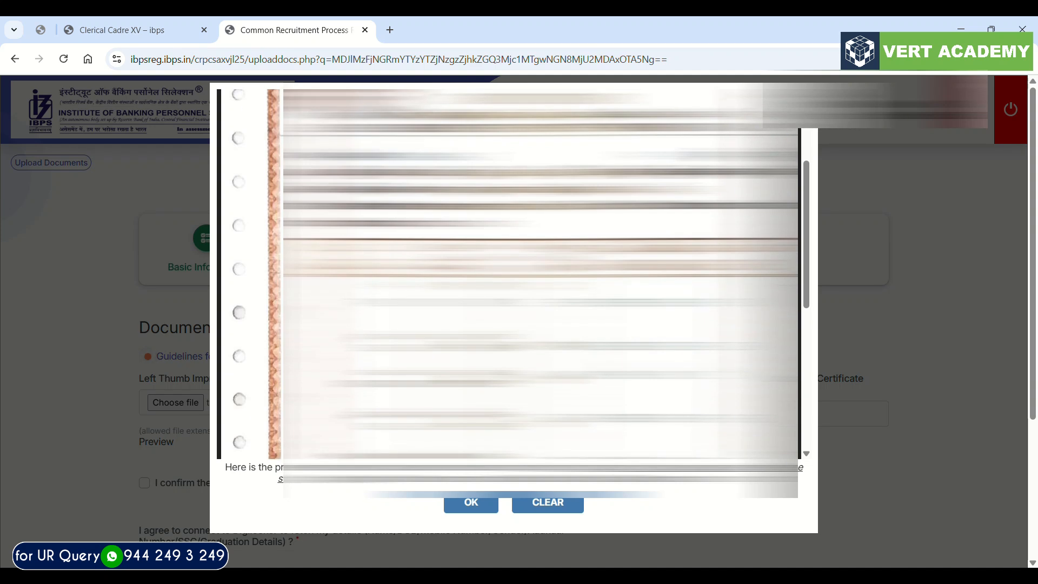
scroll(513, 274, down, 5)
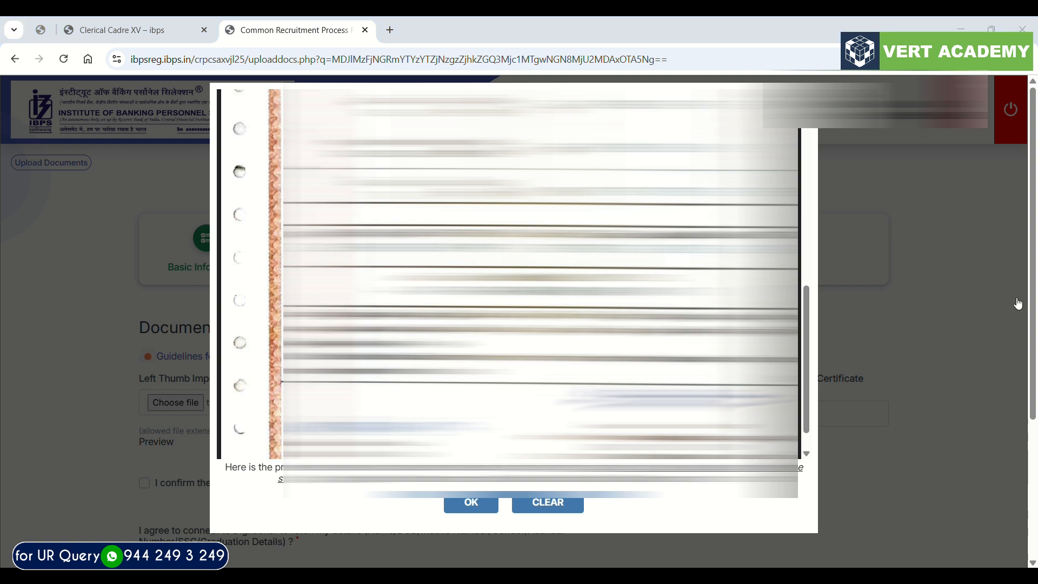
scroll(508, 274, up, 5)
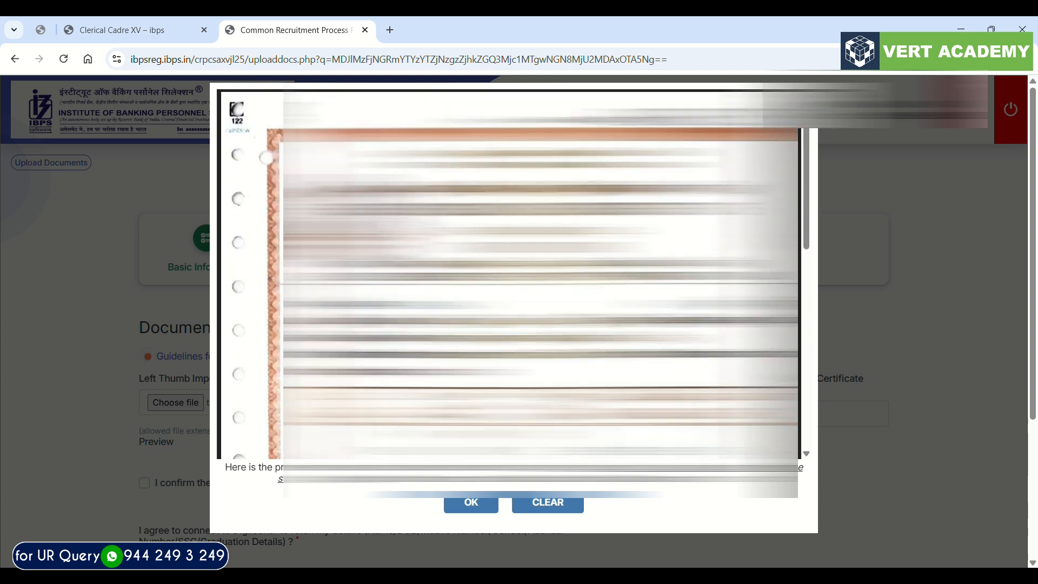
scroll(508, 274, down, 5)
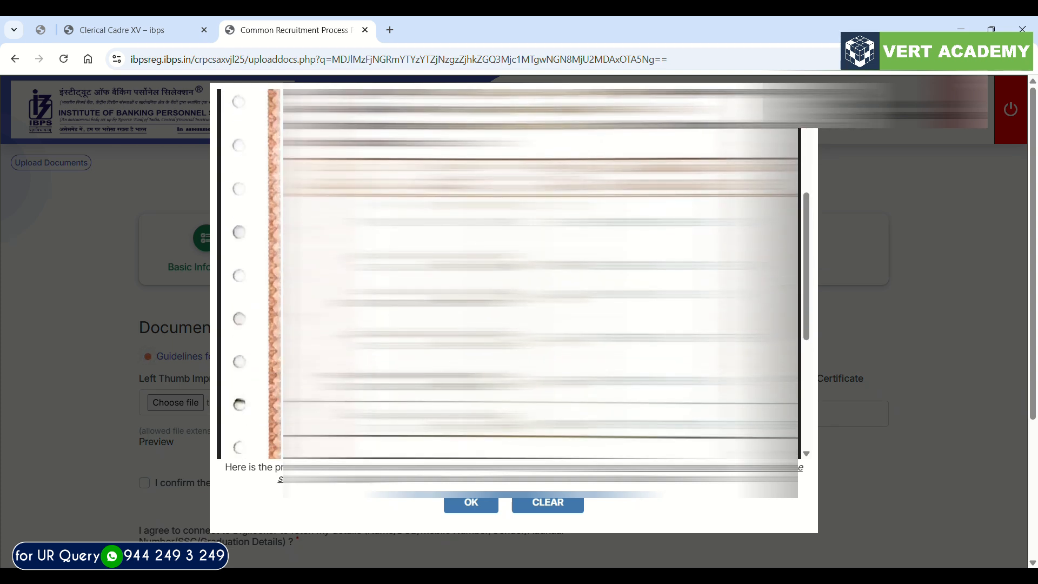
click(453, 503)
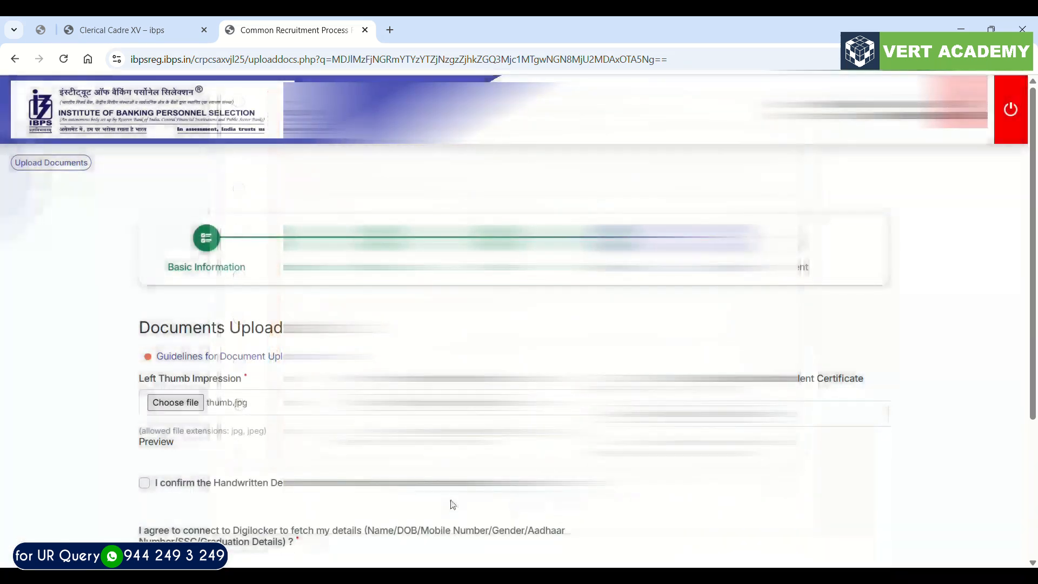
Confirm that the handwritten declaration and thumb impression are valid, and answer No to connecting to Digilocker.
scroll(197, 397, down, 2)
click(144, 396)
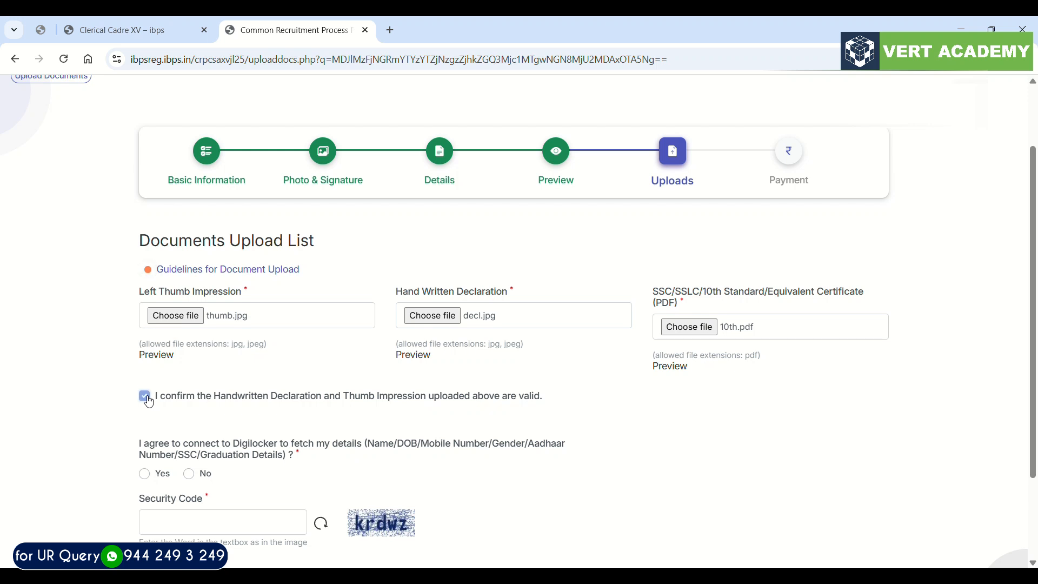
scroll(147, 399, down, 1)
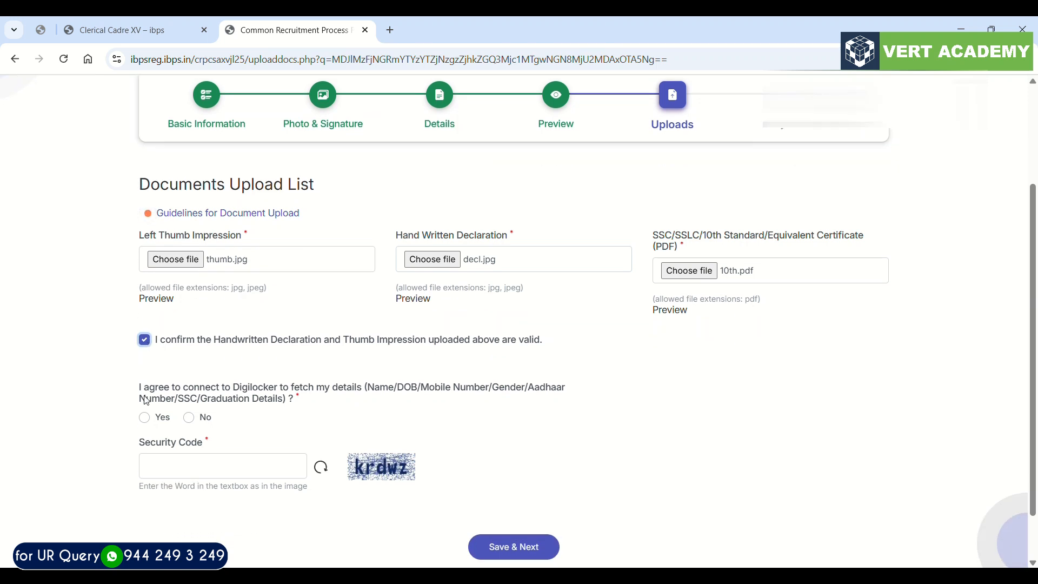
scroll(146, 400, down, 1)
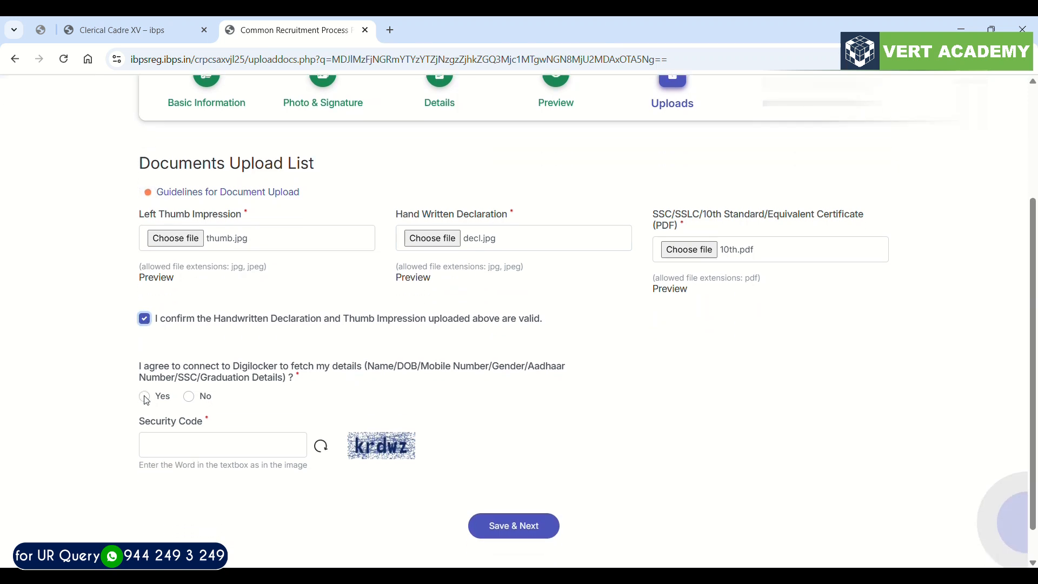
click(190, 395)
Enter the security code from the image, then save the uploaded documents and confirm the final submission.
click(199, 439)
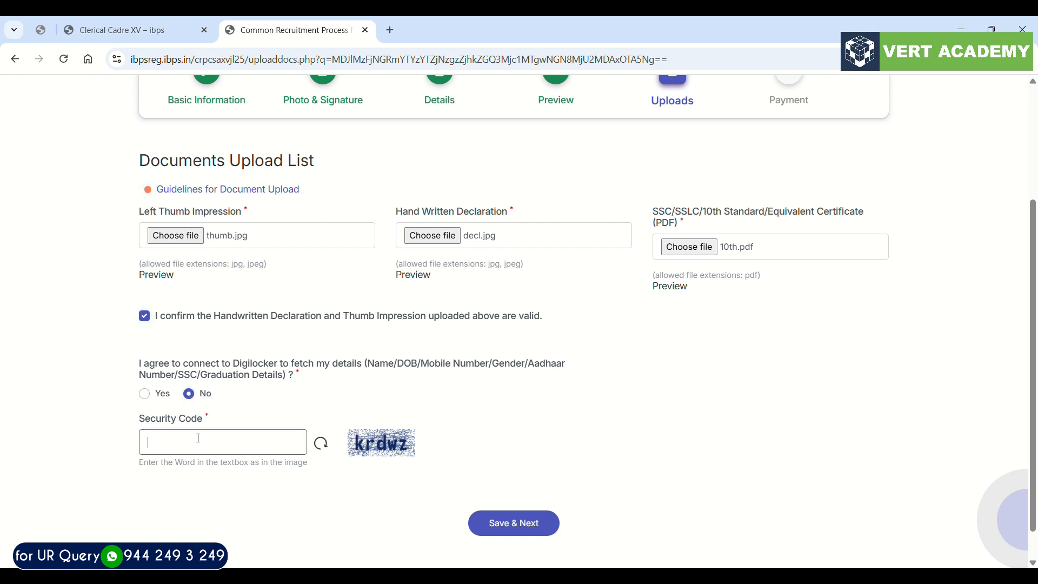
text(KR)
key(BackSpace)
key(BackSpace)
text(krdwz)
click(527, 524)
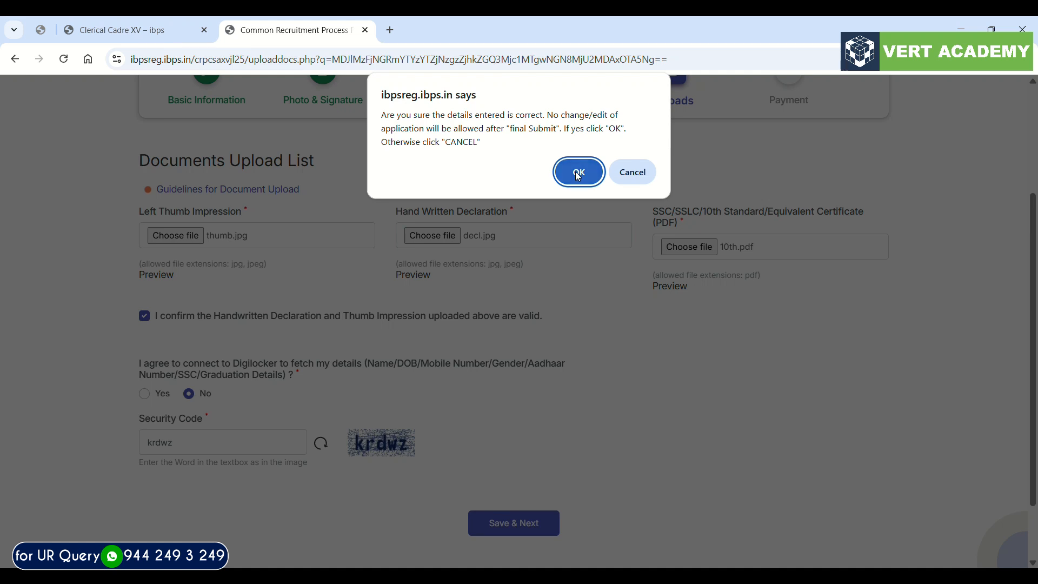
click(577, 172)
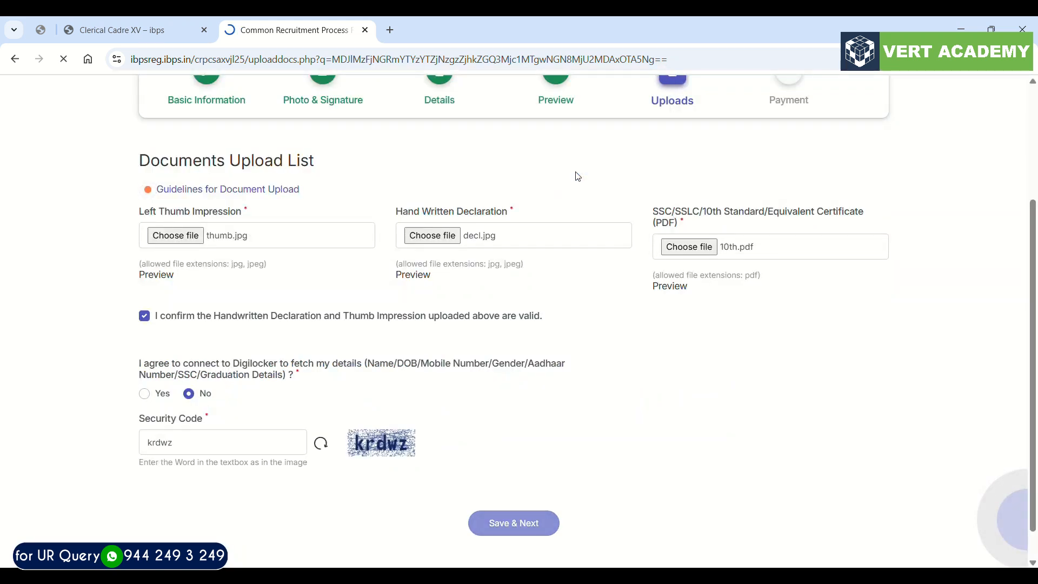
Submit the fee payment via BillDesk with the security code from the image, and choose QR as the payment method.
scroll(488, 299, down, 2)
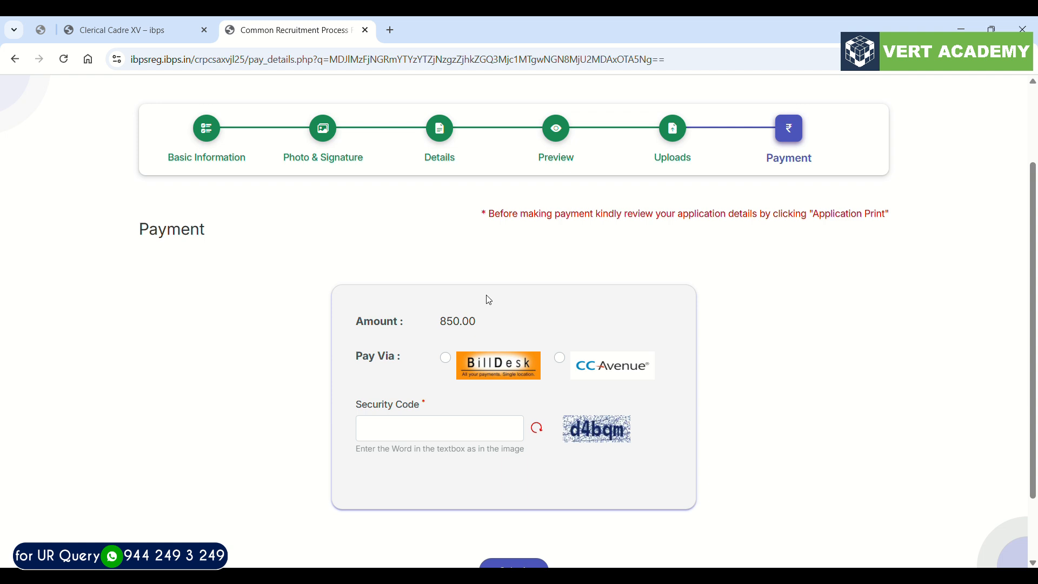
click(463, 357)
click(433, 430)
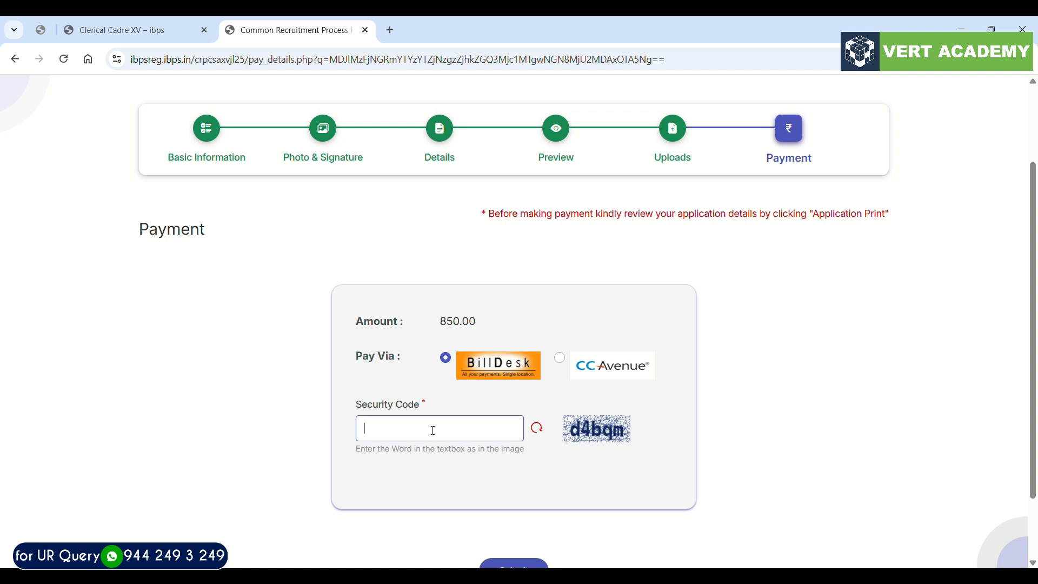
text(d4bqm)
scroll(435, 432, down, 1)
click(519, 520)
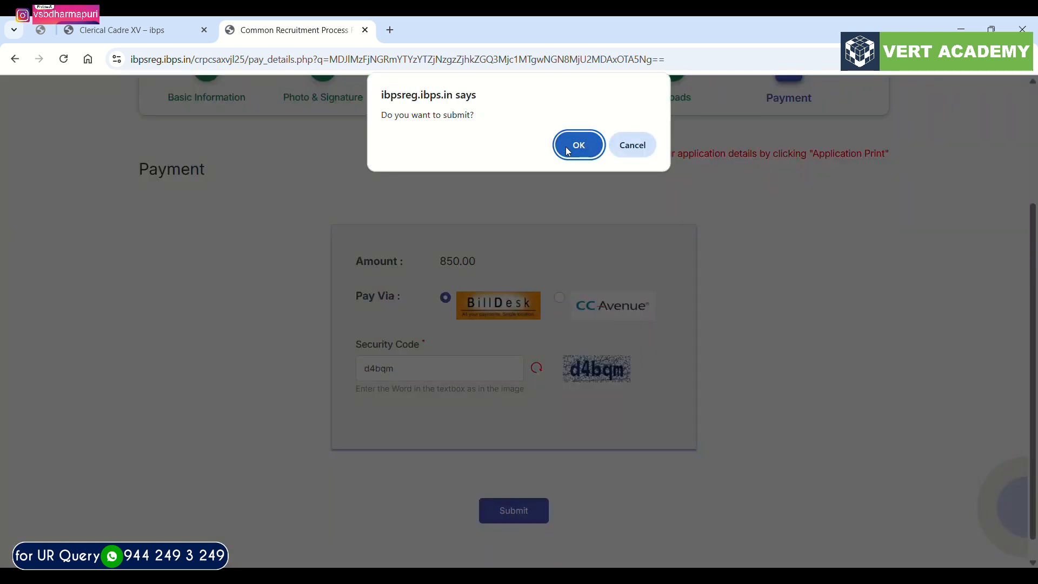
click(576, 136)
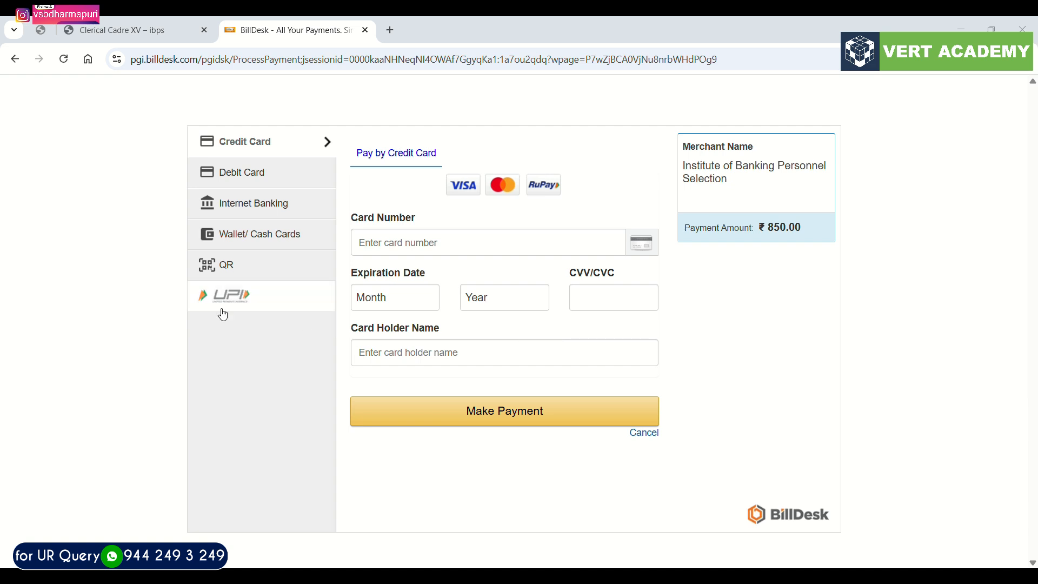
click(225, 278)
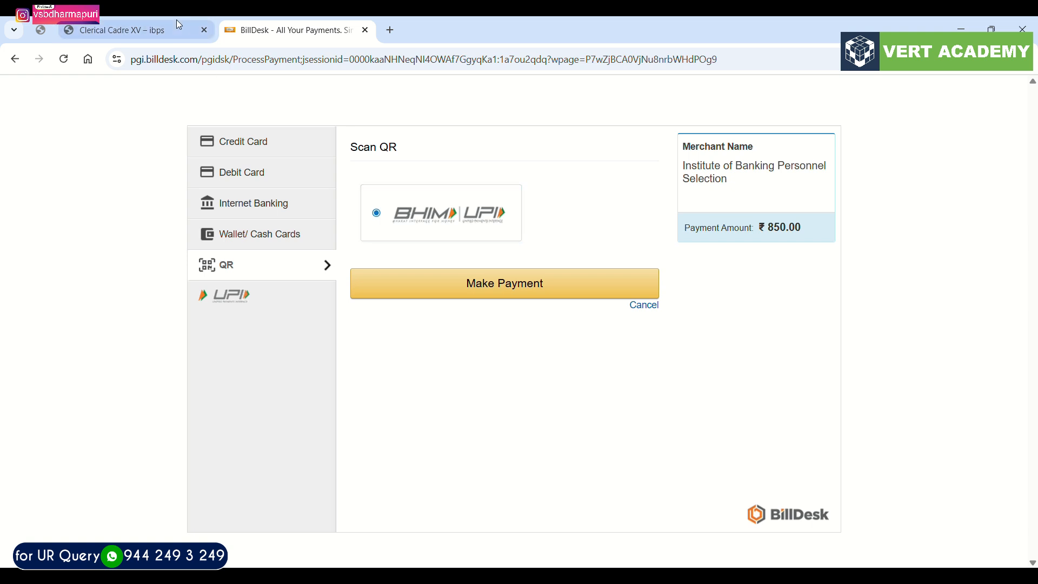
Return to the IBPS Clerical Cadre XV page and open the online application link for CRP-CSA-XV.
click(119, 20)
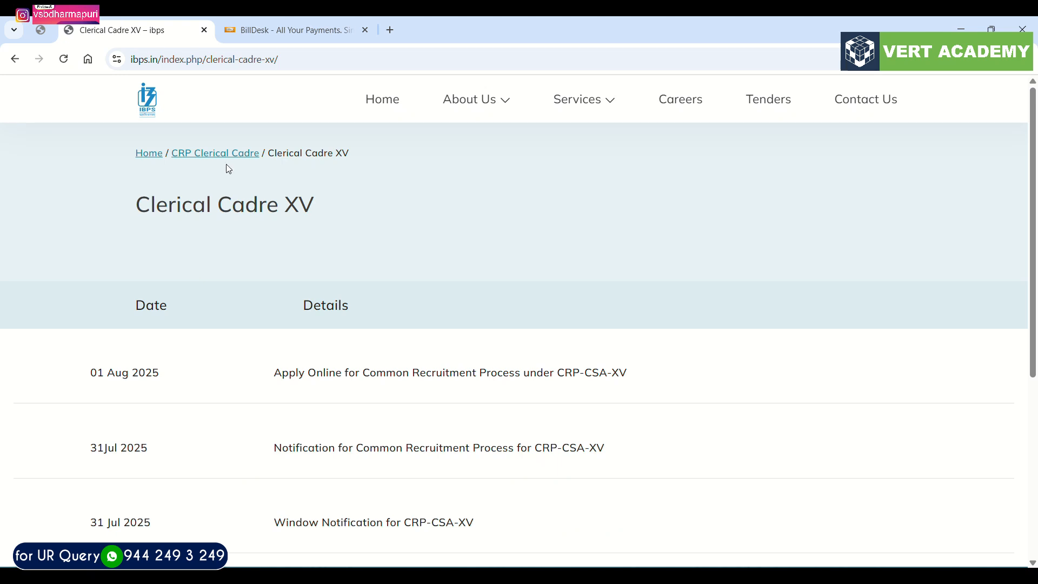
click(327, 372)
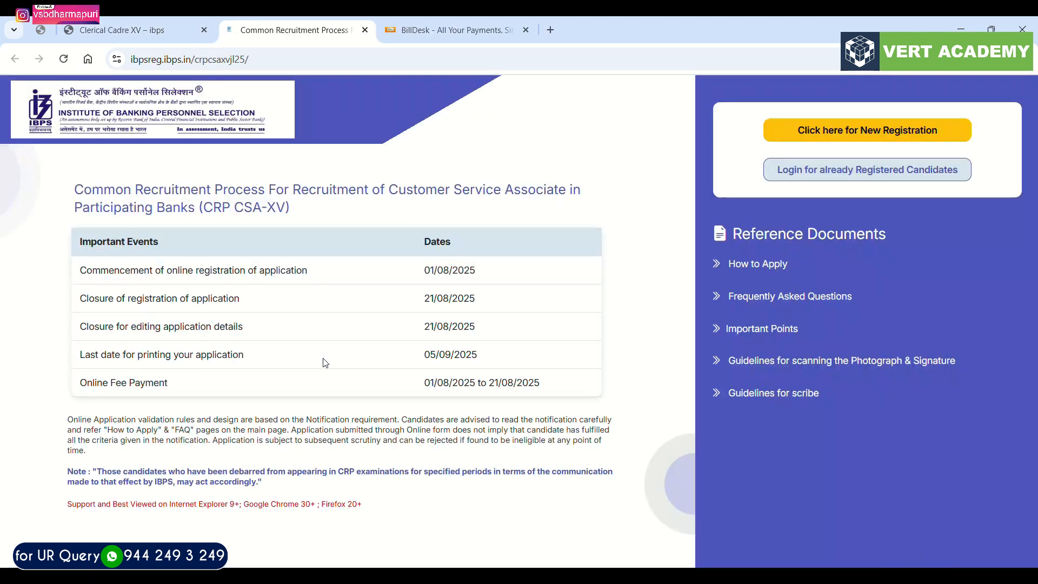